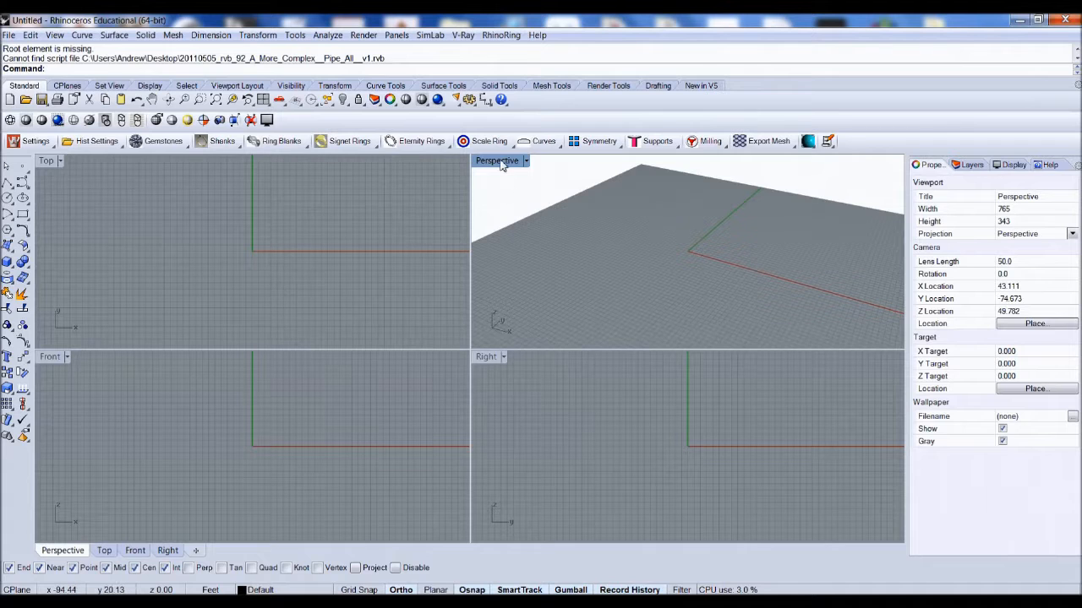
Step: Maximize the Perspective viewport
double_click(499, 162)
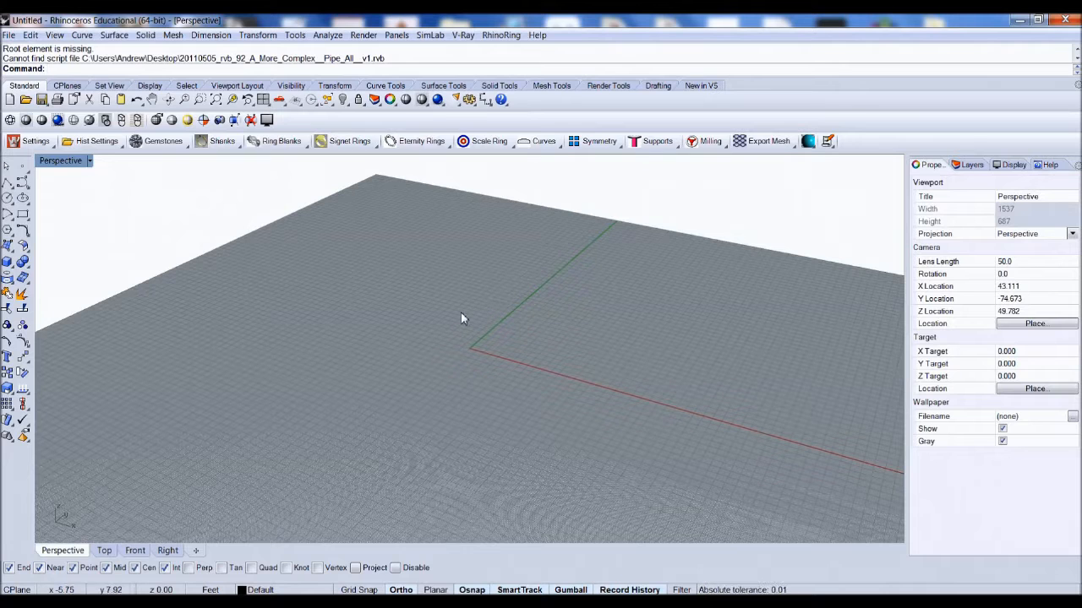
scroll(452, 324, "down", 5)
scroll(452, 324, "up", 5)
scroll(452, 324, "down", 2)
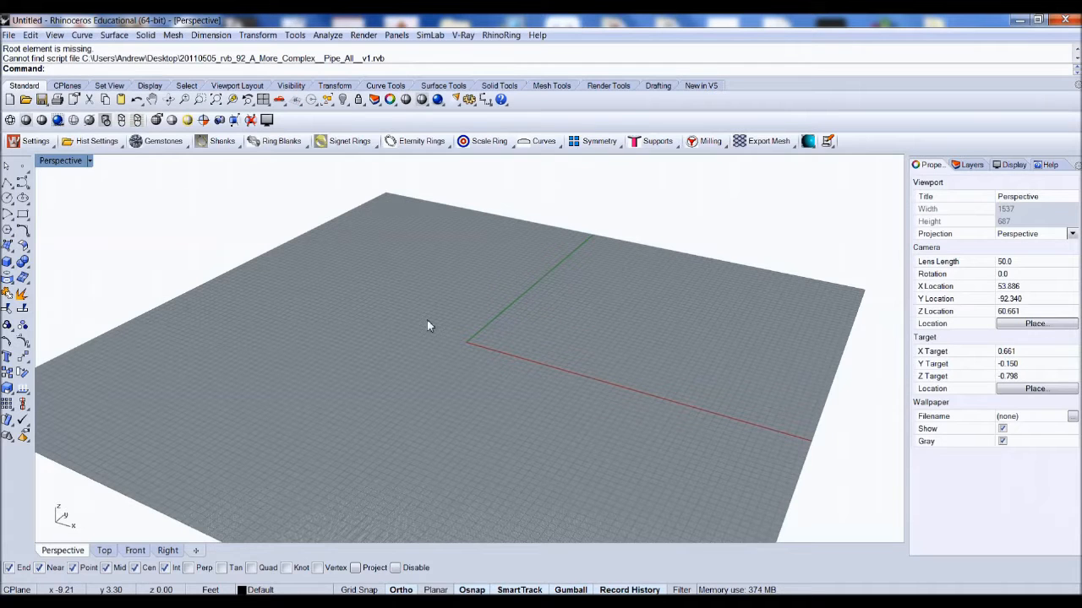
right_click_drag(427, 327, 549, 290)
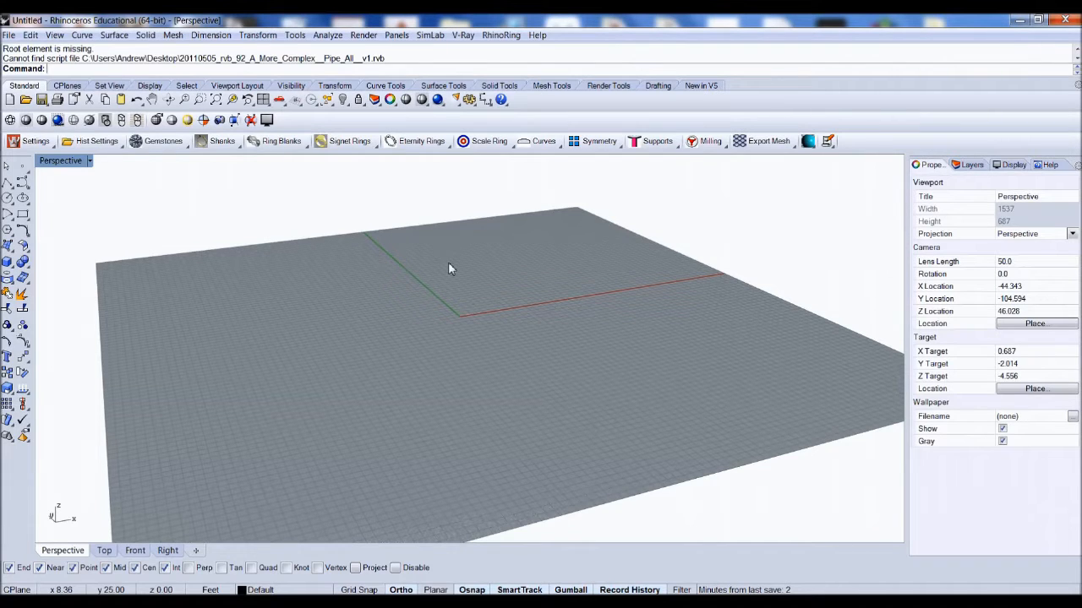
Step: Set the model units to Inches, with Feet & Inches distance display at 1' 1-1/128" precision
type("Units")
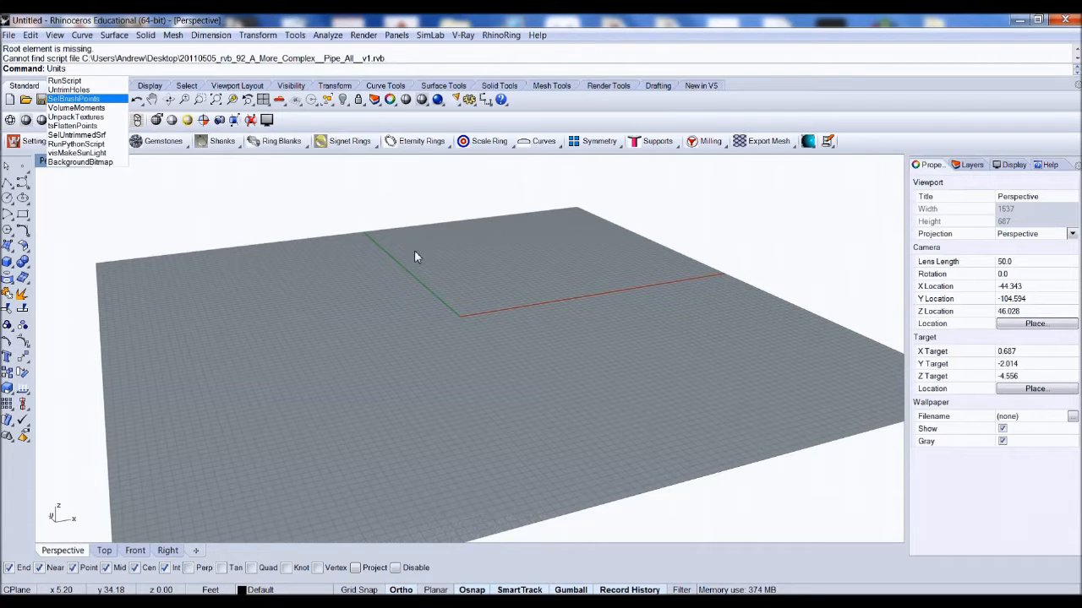
key("Return")
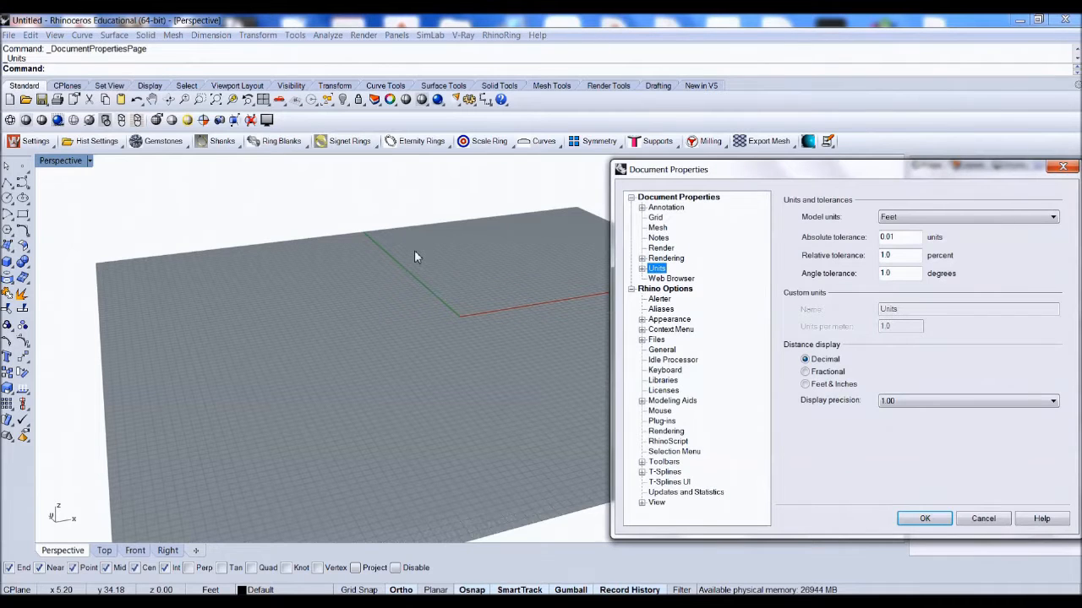
left_click_drag(735, 170, 580, 176)
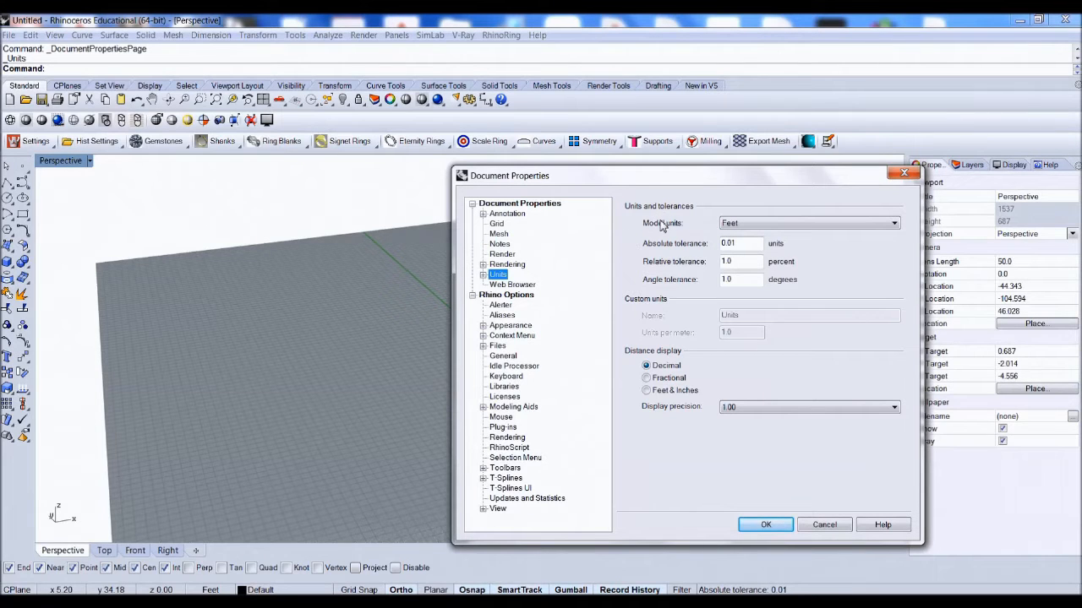
left_click(742, 224)
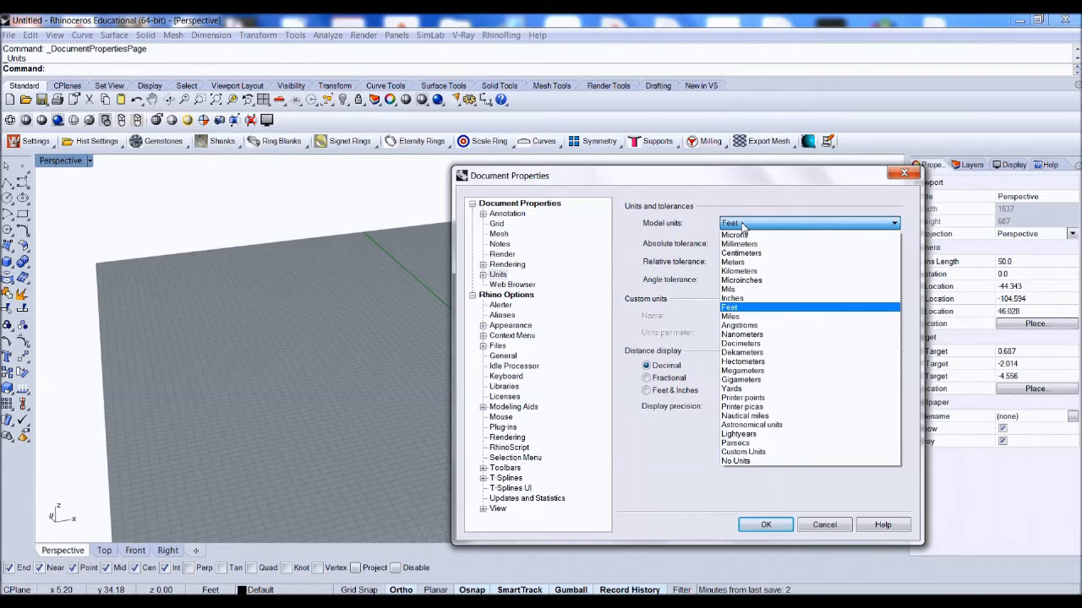
left_click(742, 299)
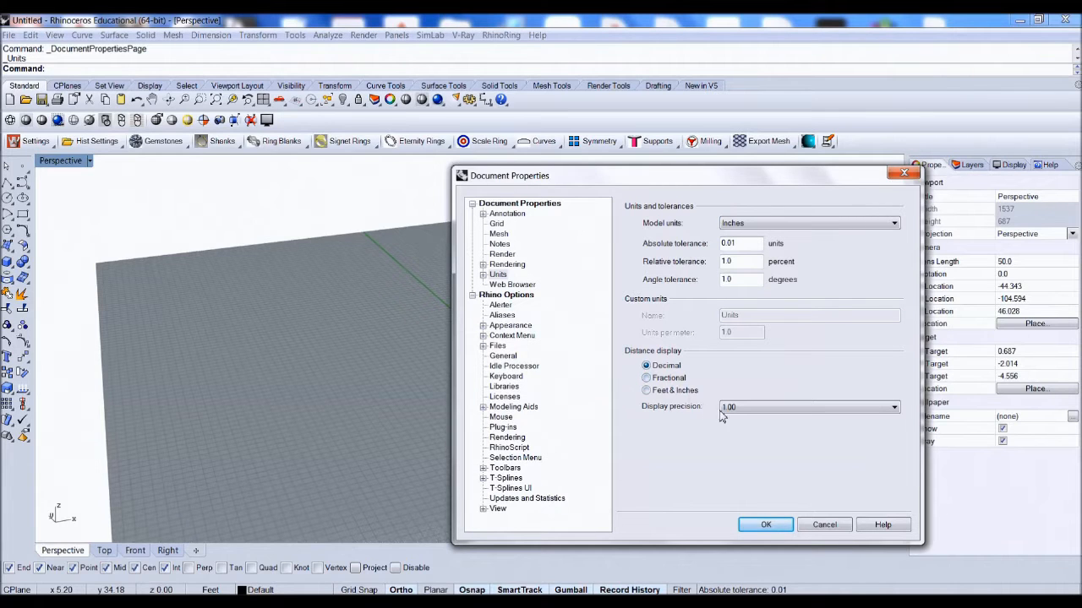
left_click(646, 392)
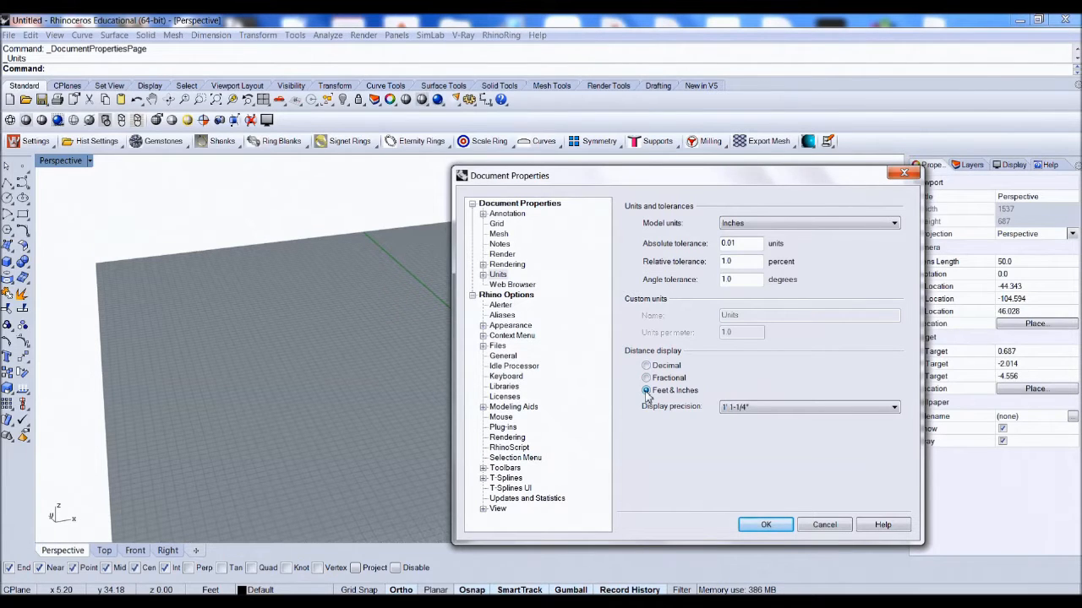
left_click(728, 409)
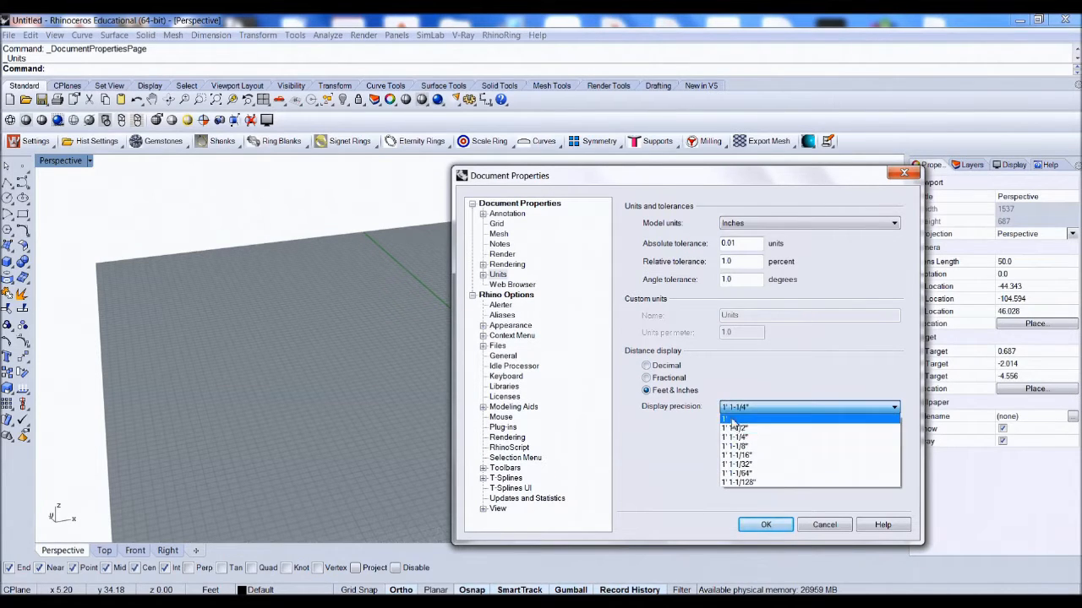
left_click(742, 483)
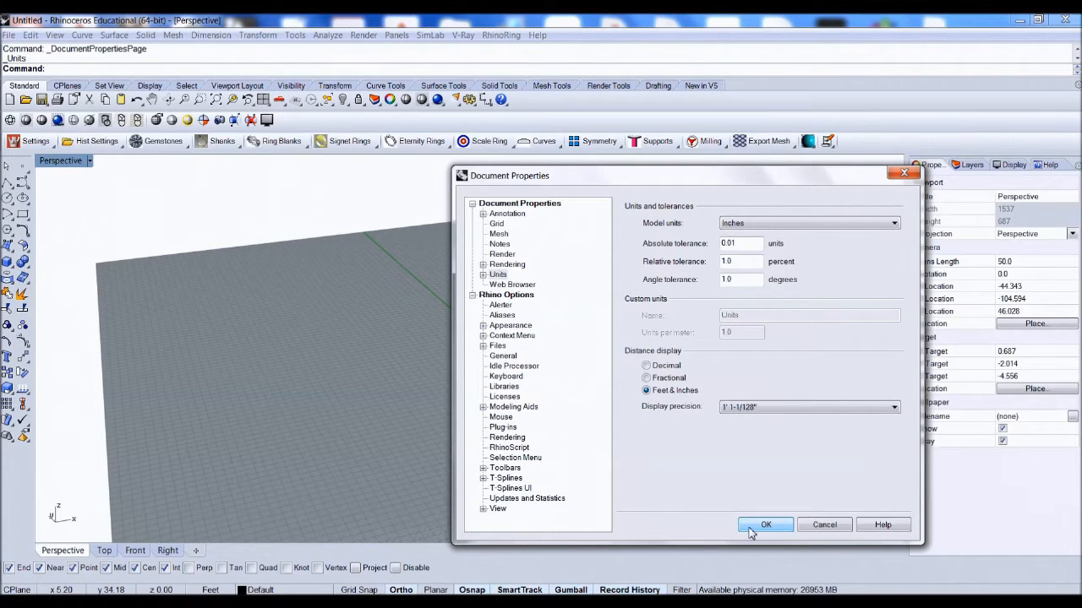
left_click(750, 527)
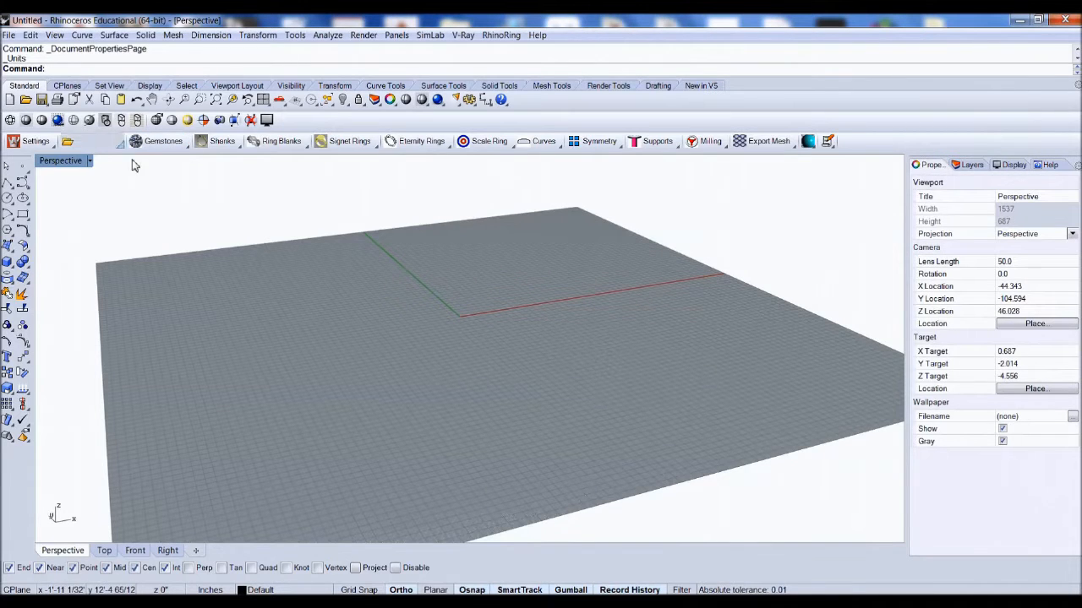
Step: Draw a circle centered at the origin with a 3" diameter
right_click_drag(565, 348, 476, 379)
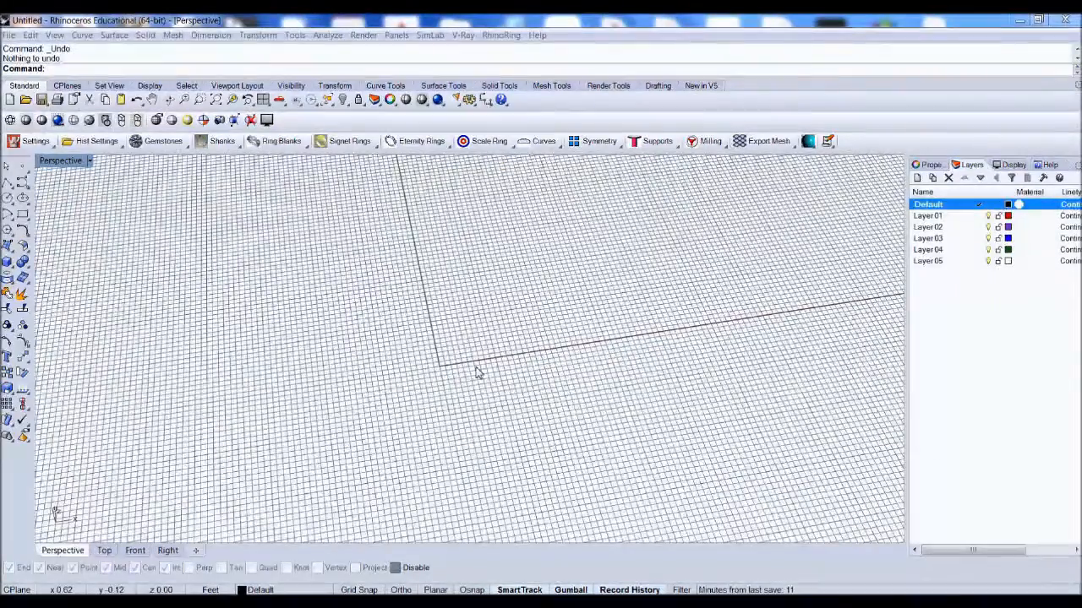
right_click_drag(479, 372, 476, 349)
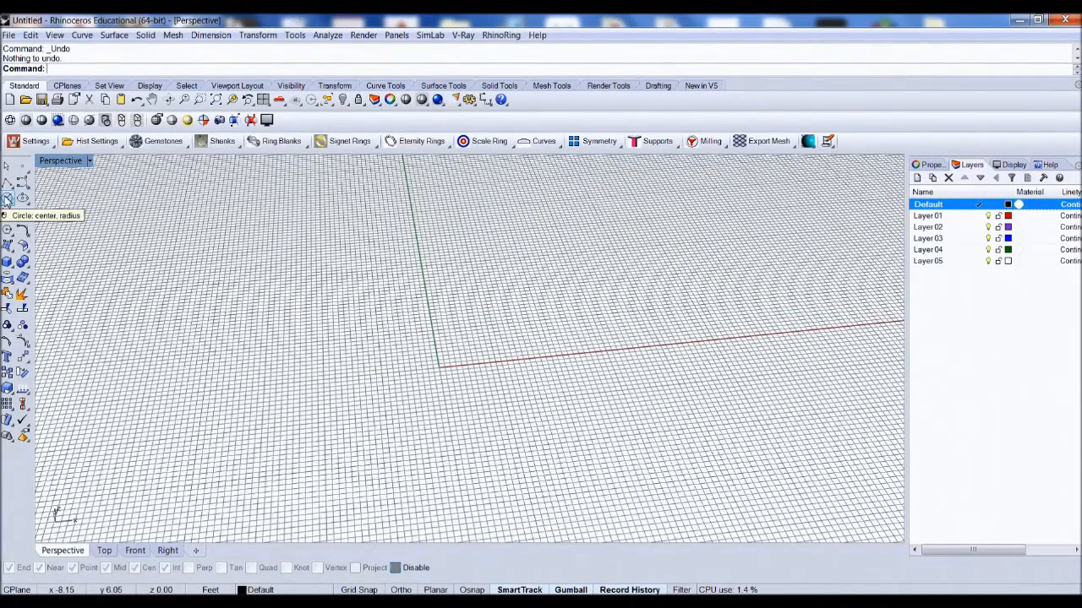
left_click(7, 199)
scroll(297, 331, "down", 2)
right_click_drag(413, 360, 414, 362)
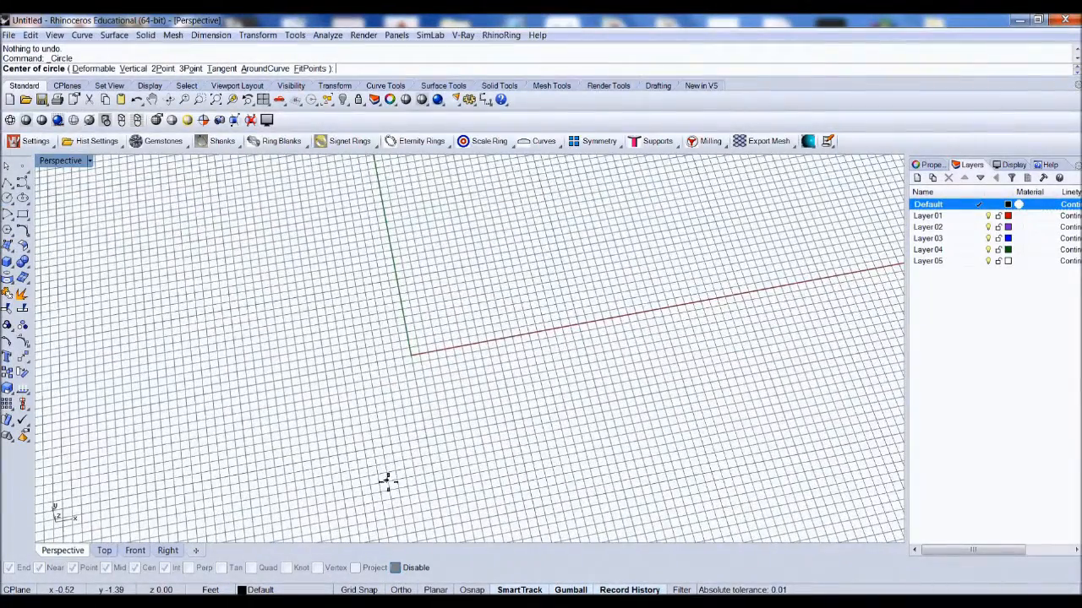
left_click(409, 355)
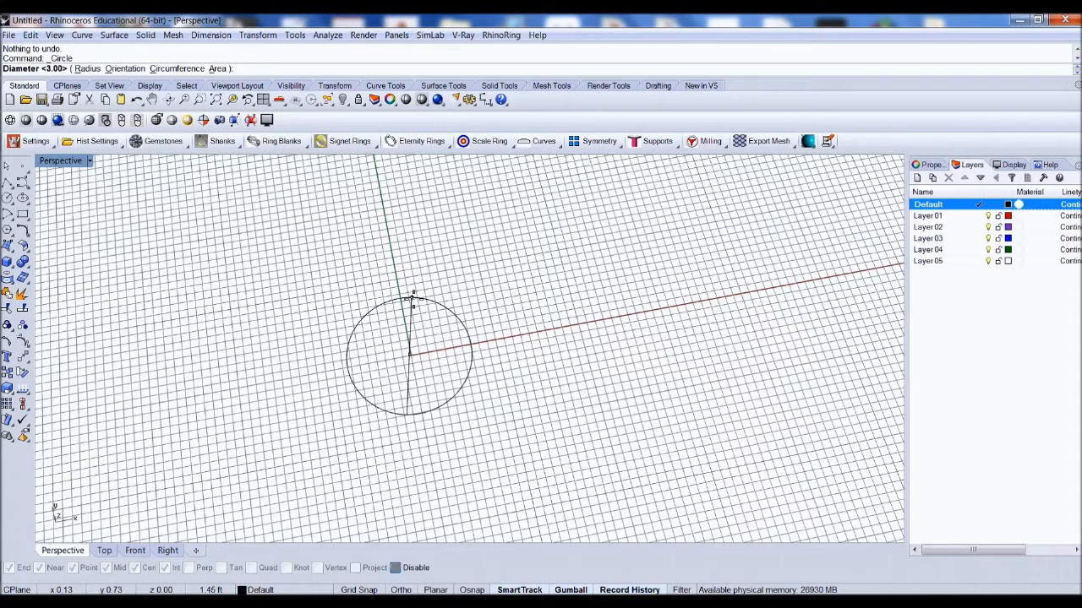
key("shift")
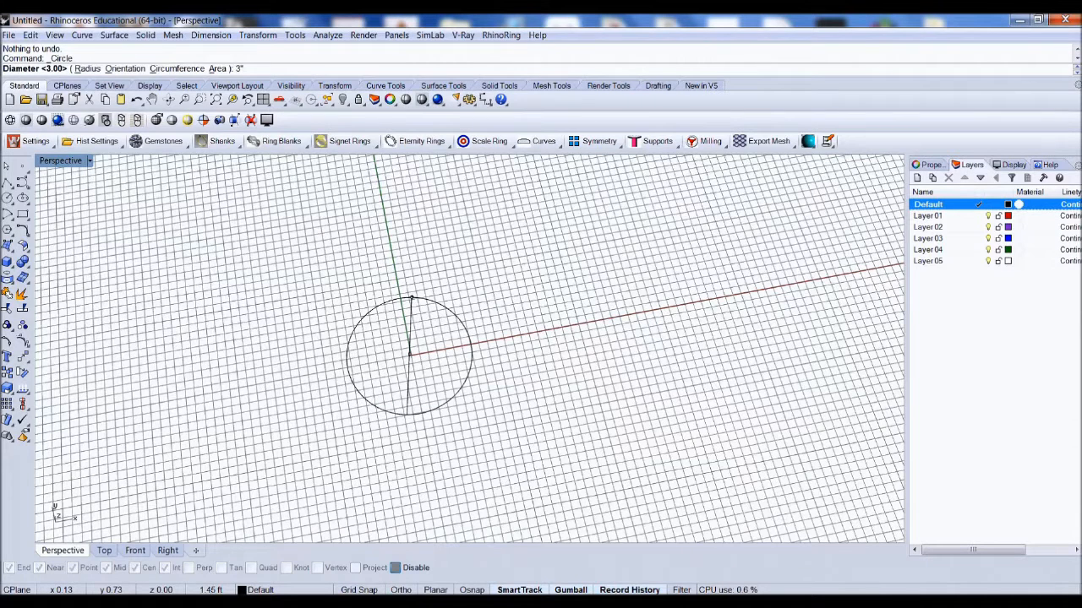
key("Return")
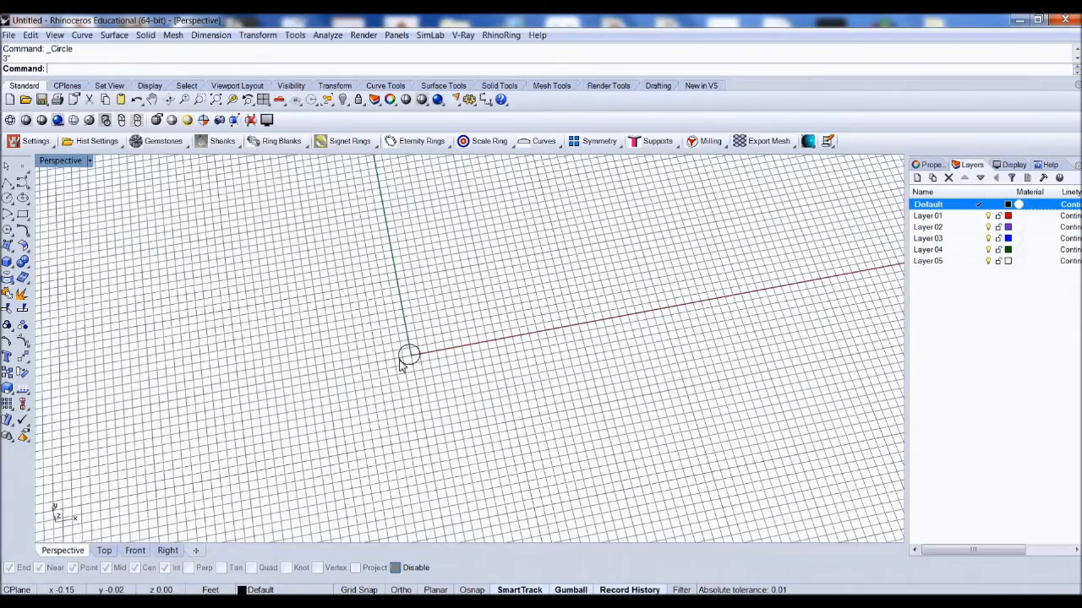
Step: Examine the circle up close in the Perspective and Top viewports
scroll(405, 354, "up", 8)
right_click_drag(459, 316, 464, 285)
scroll(464, 286, "down", 3)
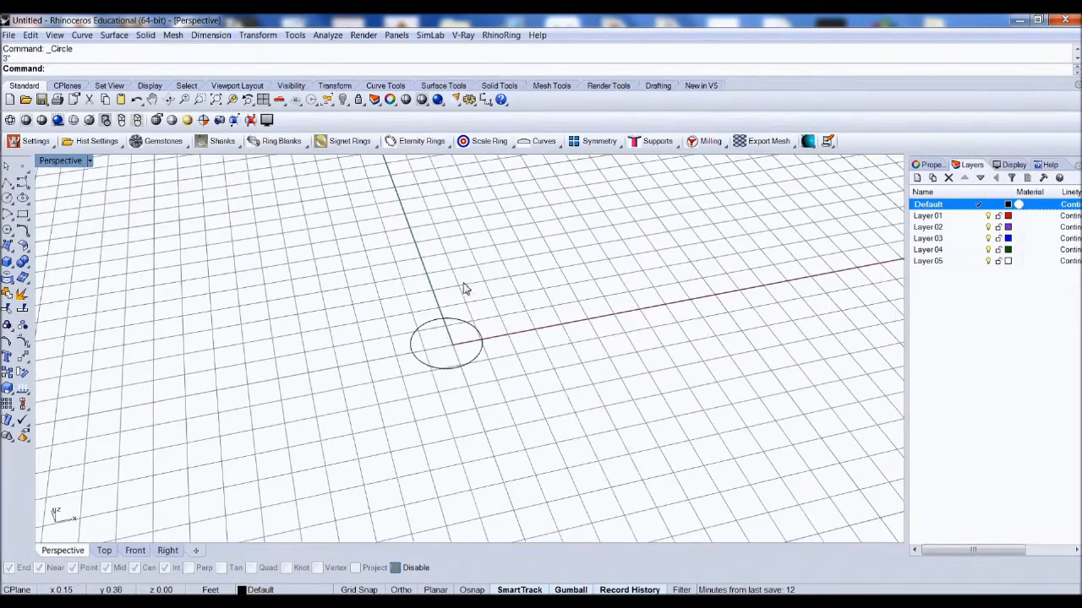
scroll(431, 351, "up", 2)
scroll(465, 318, "up", 5)
mouse_move(459, 339)
right_mouse_down()
mouse_move(459, 353)
mouse_move(448, 333)
right_mouse_up()
scroll(455, 293, "up", 2)
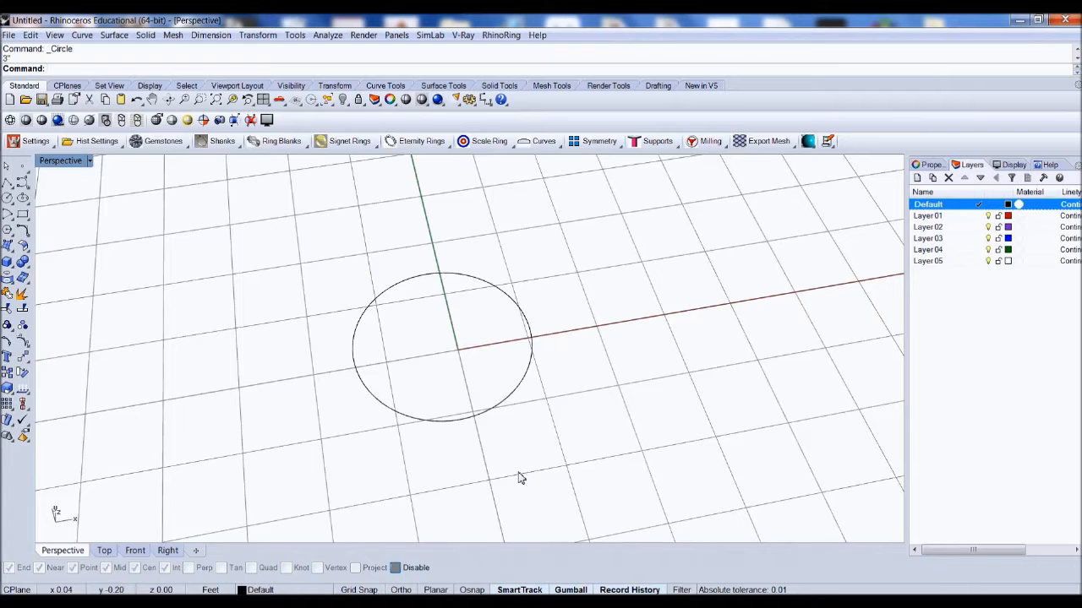
left_click(105, 551)
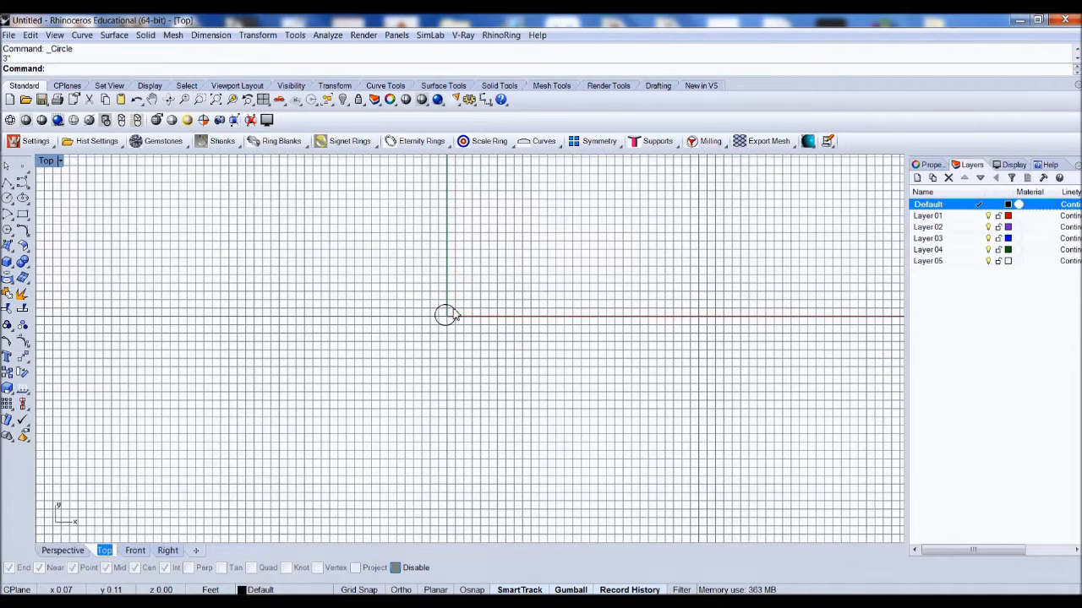
scroll(442, 314, "up", 10)
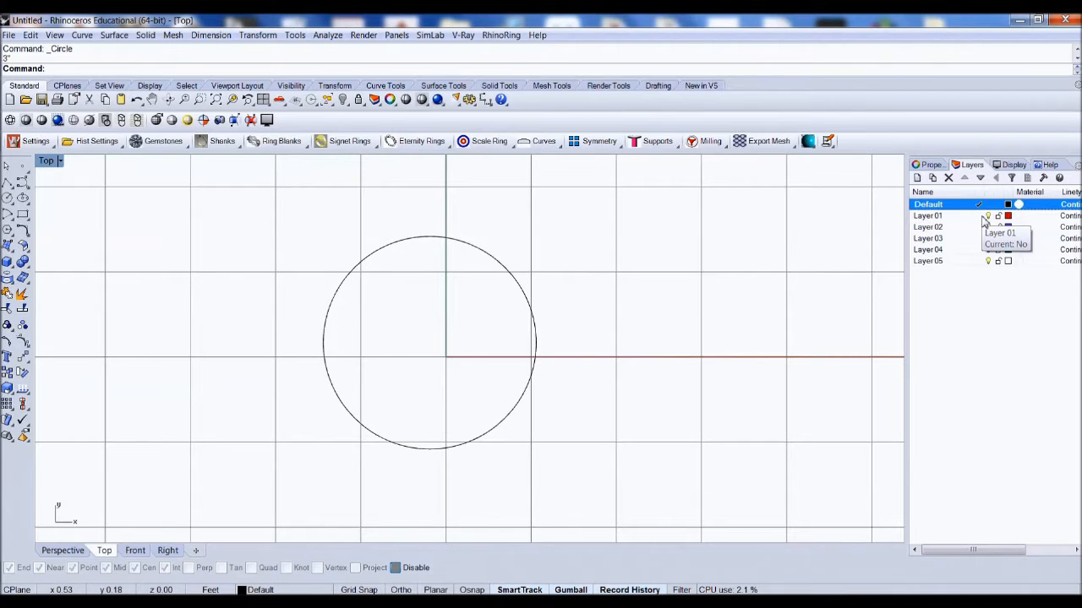
Step: Make Layer 01 current and draw a closed wavy control-point curve tracing around the circle
left_click(981, 217)
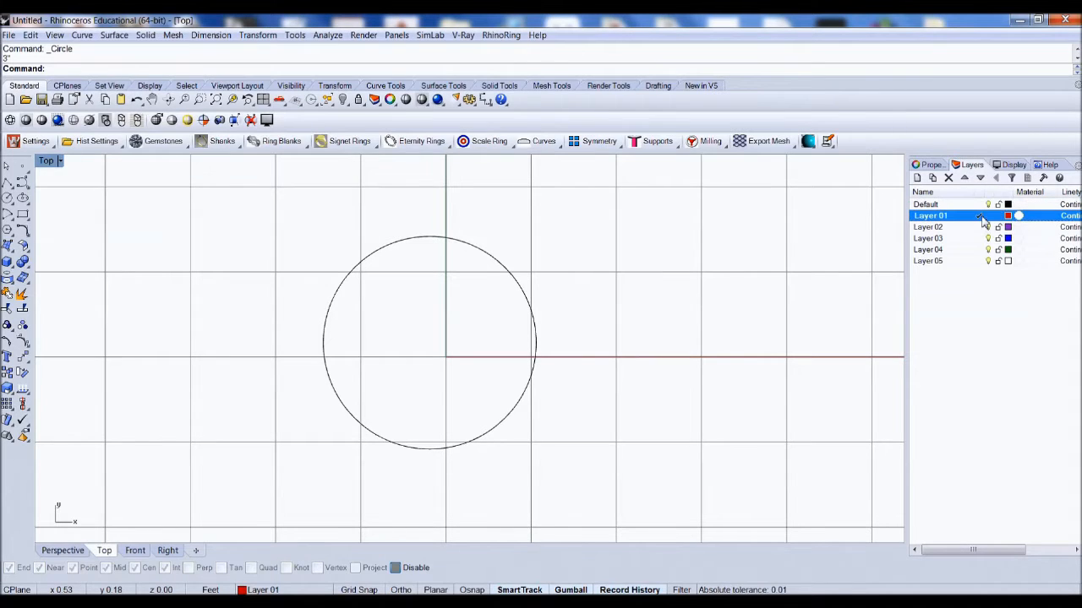
left_click(24, 182)
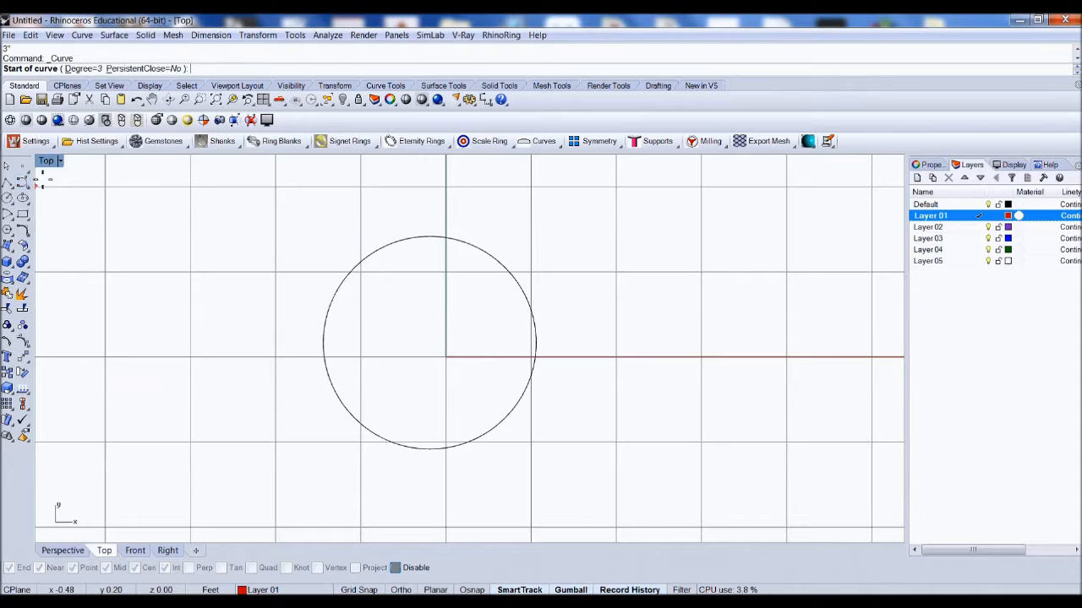
left_click(421, 249)
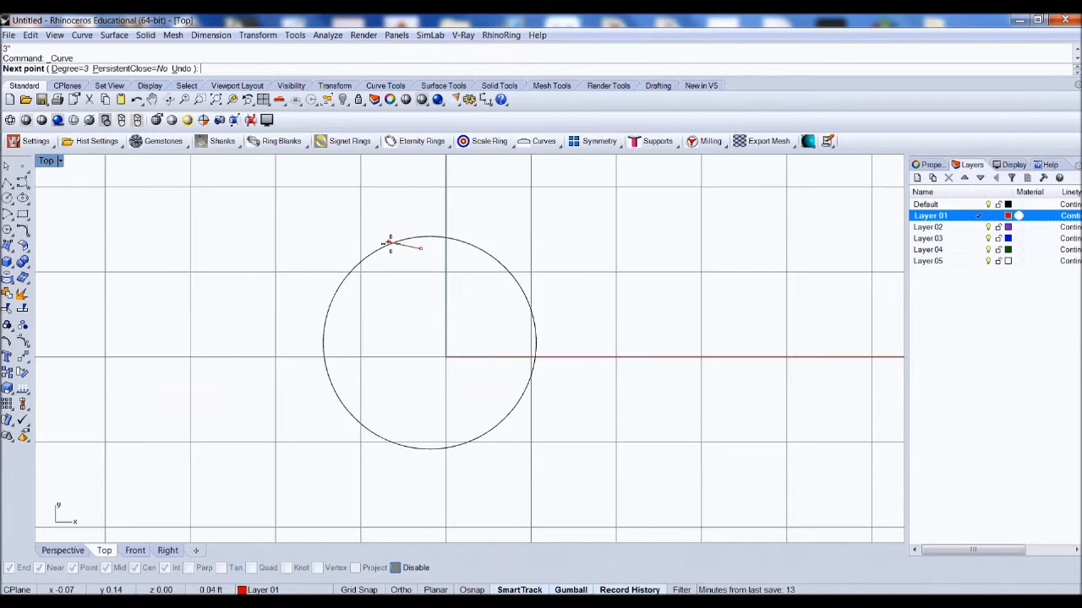
left_click(383, 239)
left_click(354, 251)
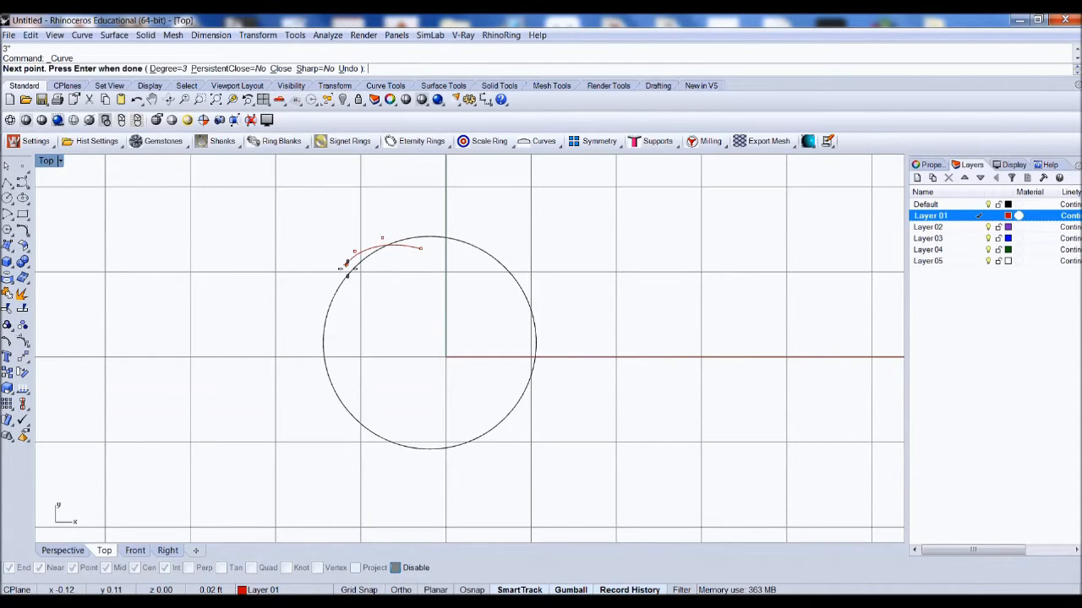
left_click(346, 288)
left_click(314, 315)
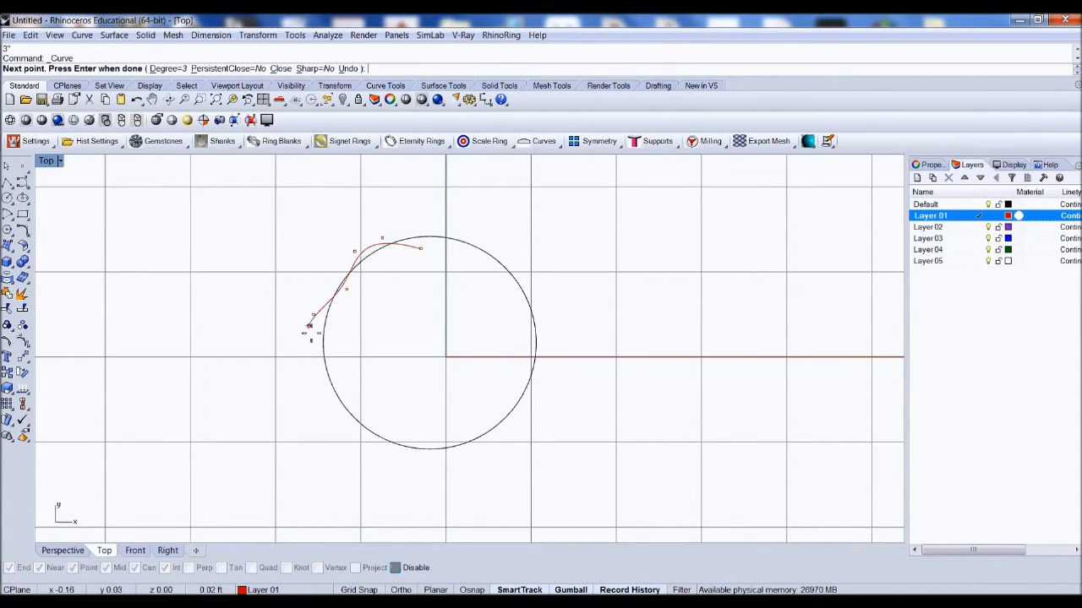
left_click(328, 354)
left_click(315, 380)
left_click(346, 399)
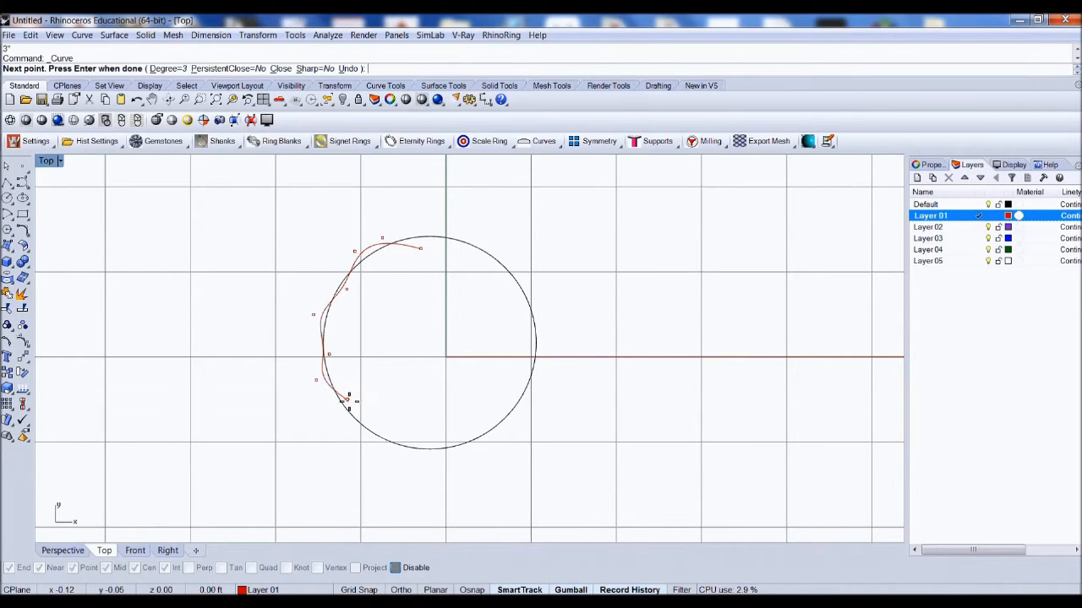
left_click(352, 429)
left_click(378, 424)
left_click(409, 462)
left_click(446, 440)
left_click(508, 431)
left_click(514, 392)
left_click(550, 371)
left_click(525, 332)
left_click(534, 300)
left_click(504, 279)
left_click(500, 245)
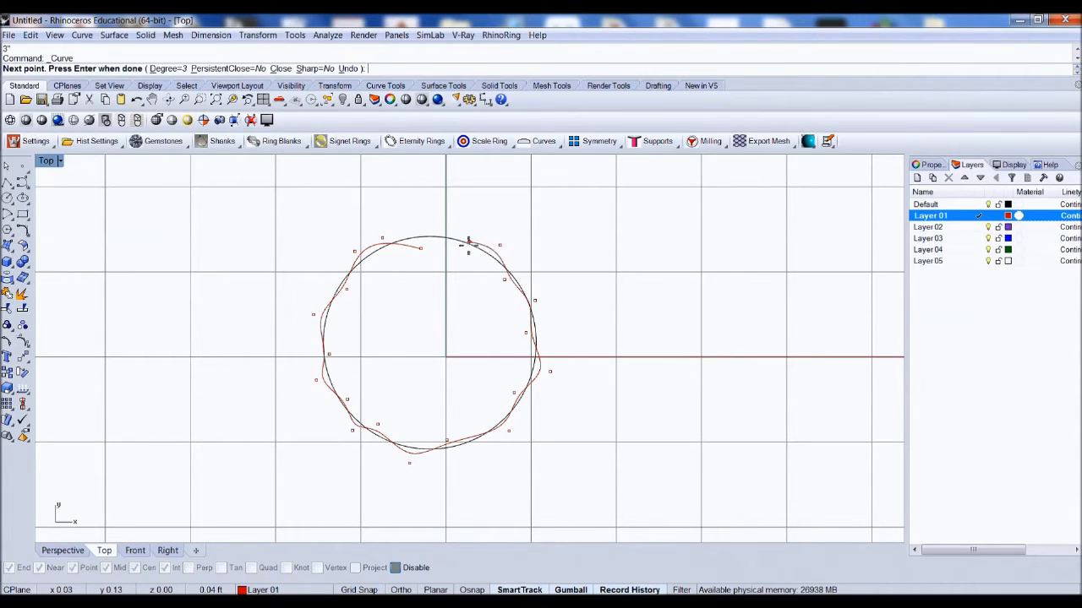
left_click(458, 247)
left_click(448, 224)
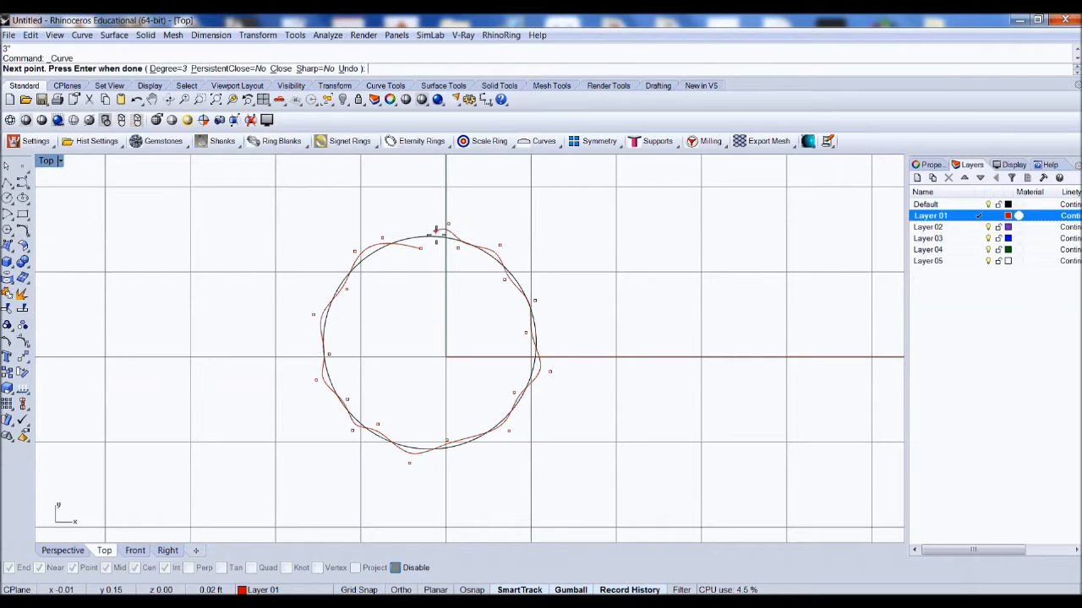
left_click(417, 243)
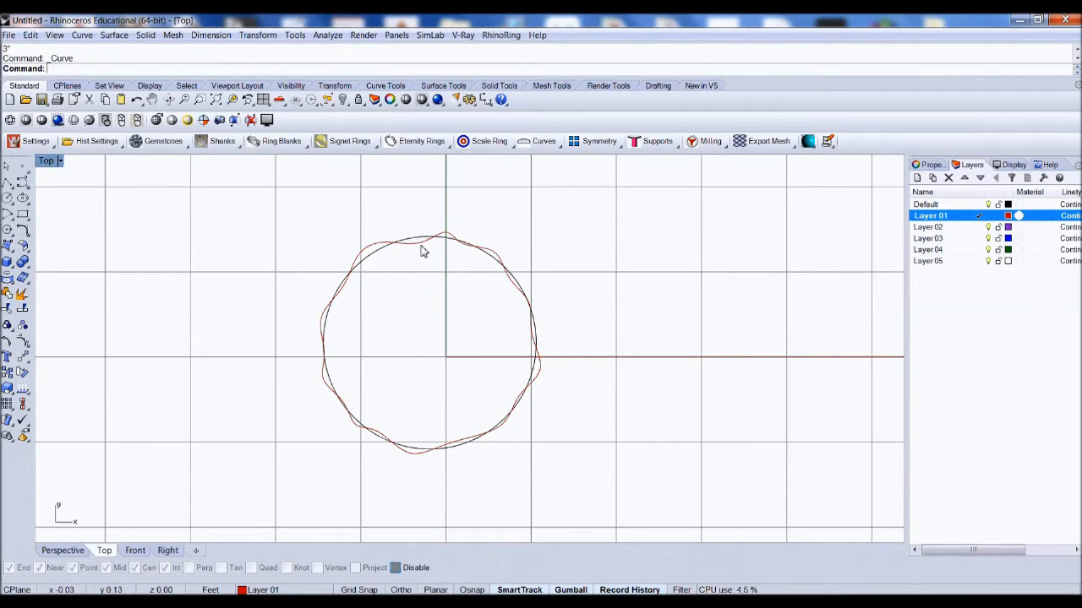
Step: Turn on the control points of the wavy curve
left_click(423, 248)
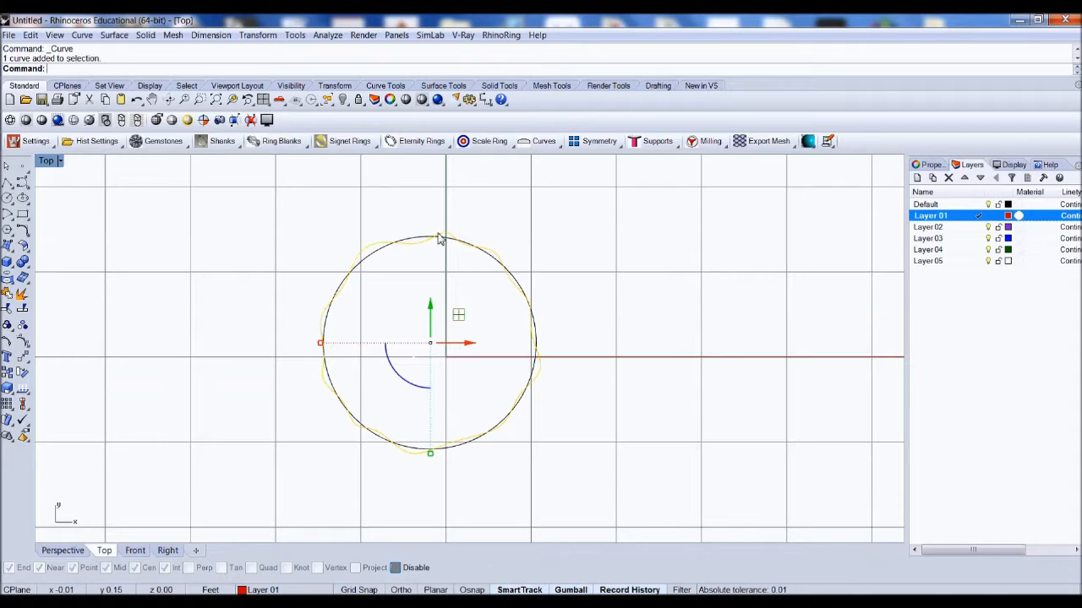
left_click(23, 342)
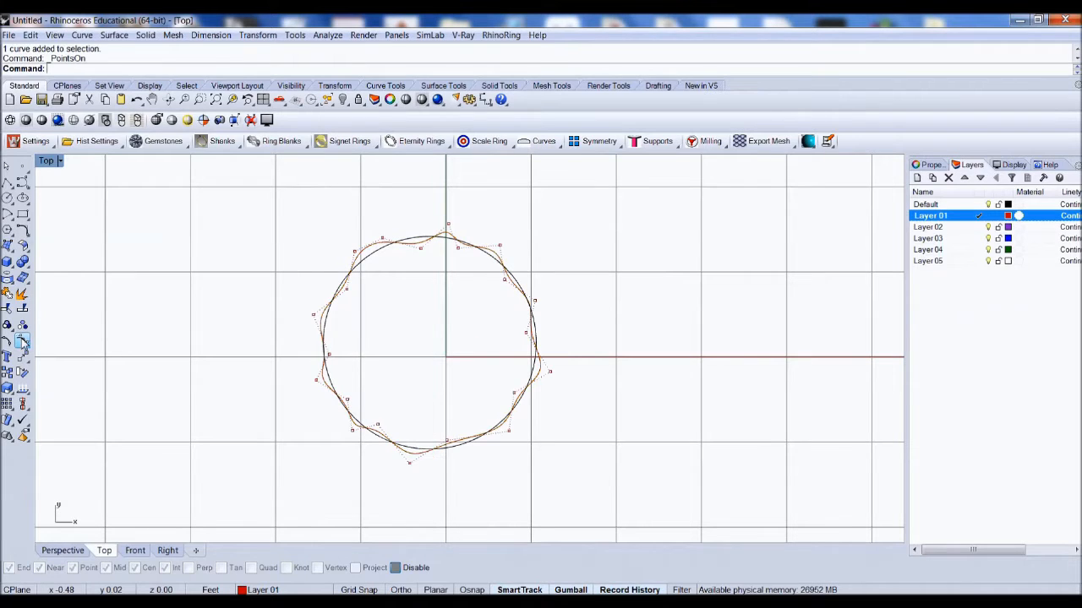
Step: Move a control point at the curve's upper left outward, then undo the move
left_click(355, 254)
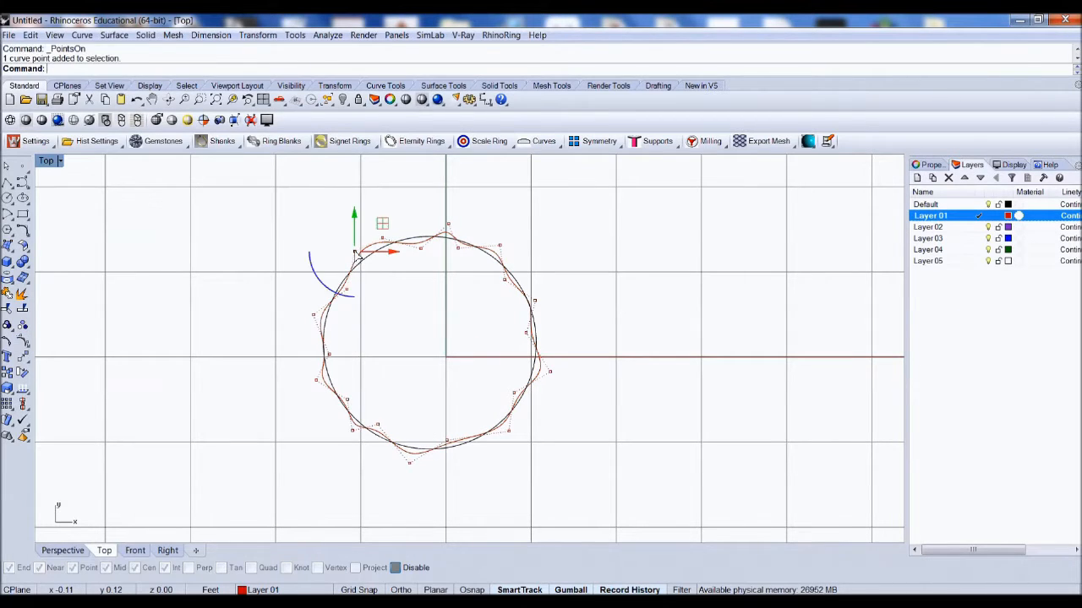
left_click_drag(393, 258, 346, 261)
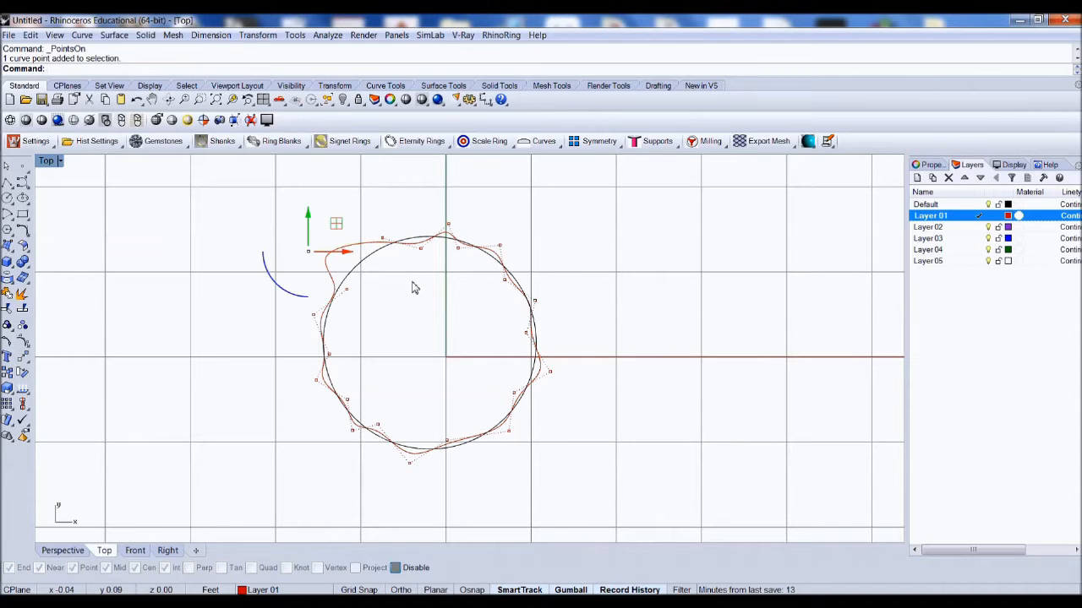
key("ctrl+z")
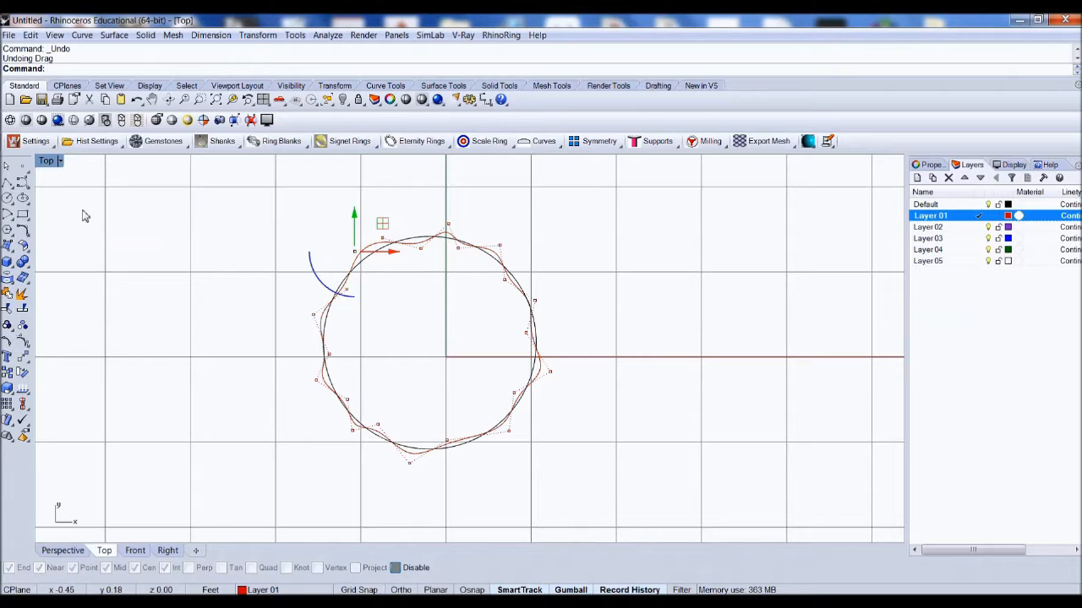
Step: Try moving a control point at the wavy curve's upper left outward again, then undo that move
type("ove")
key("Return")
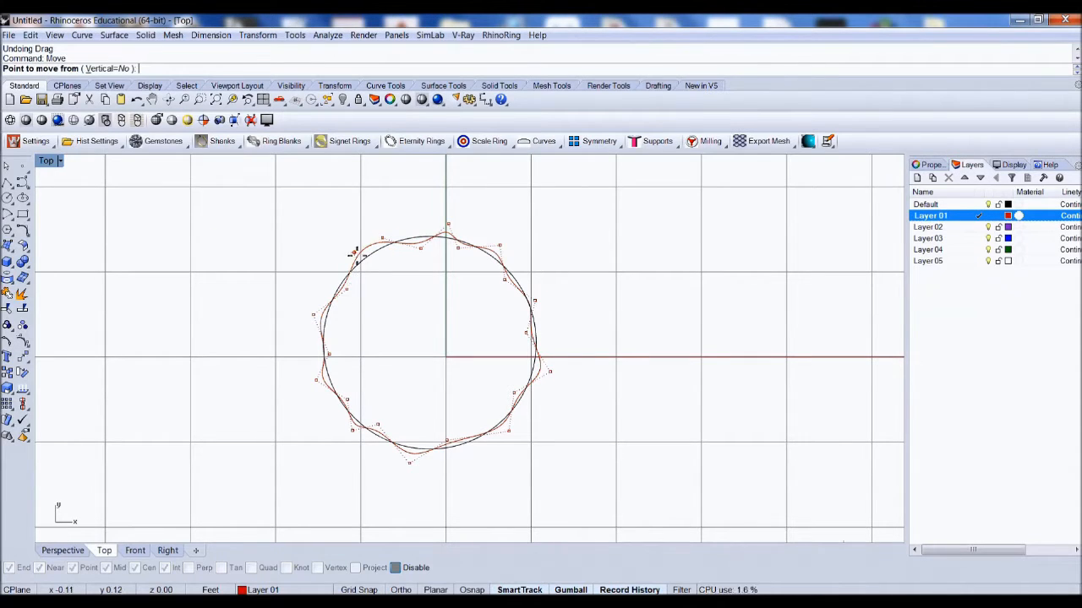
left_click(359, 235)
left_click(300, 230)
key("ctrl+z")
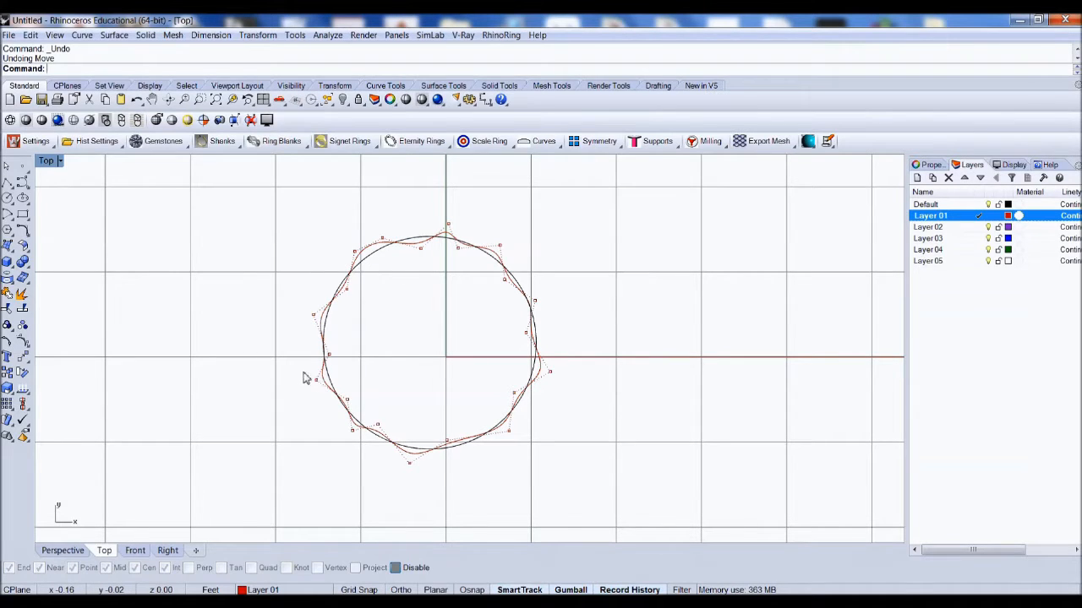
Step: Turn off the wavy curve's control points and inspect the curves in the Perspective viewport before returning to Top
left_click(23, 341)
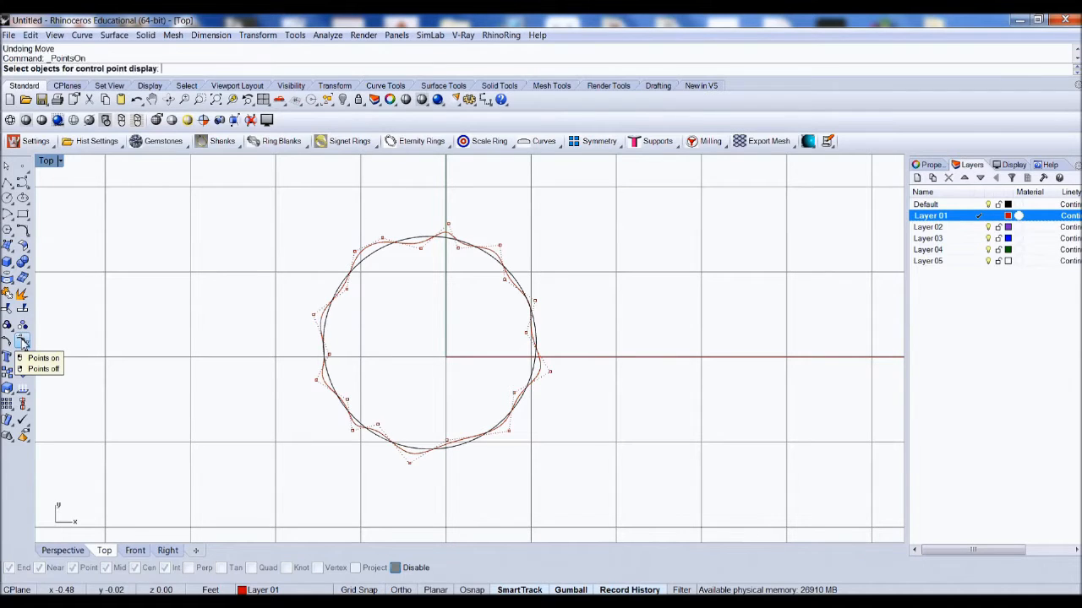
right_click(23, 341)
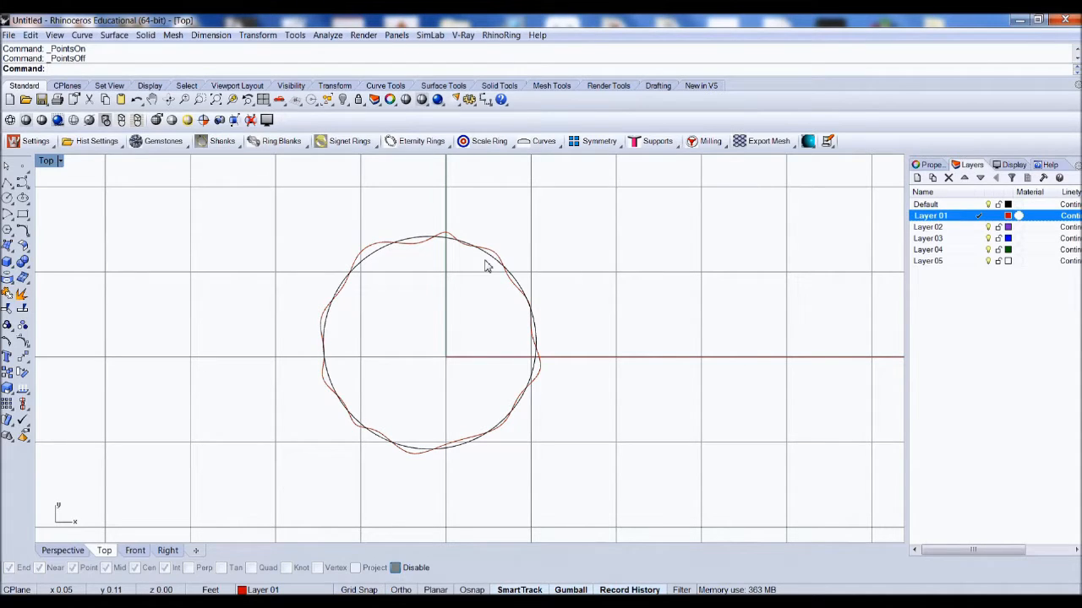
left_click(61, 551)
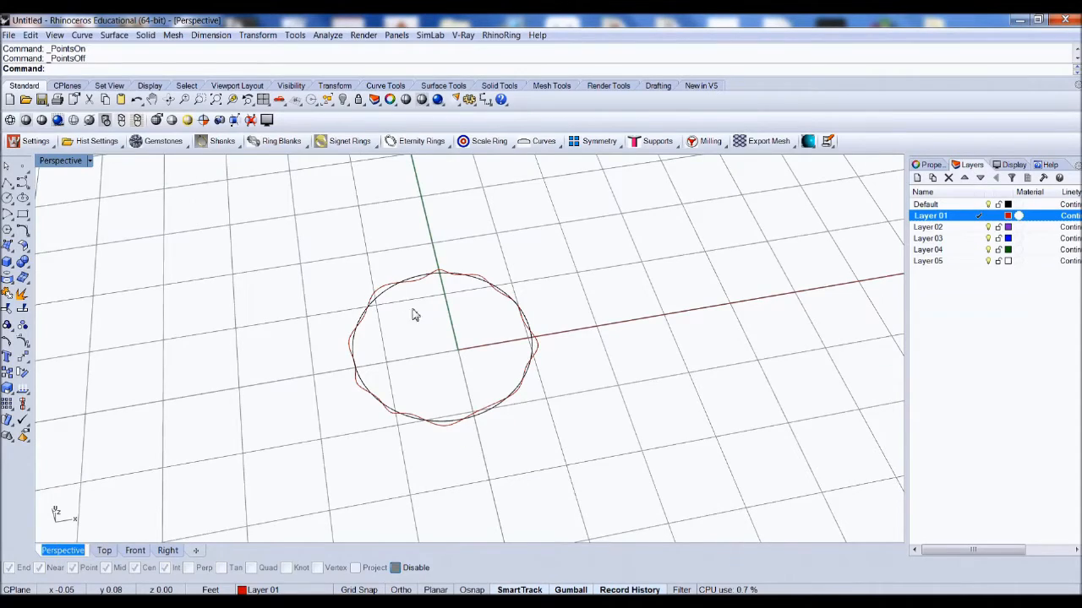
scroll(417, 310, "down", 5)
mouse_move(423, 316)
right_mouse_down()
mouse_move(429, 218)
mouse_move(405, 304)
mouse_move(418, 315)
right_mouse_up()
scroll(418, 315, "up", 5)
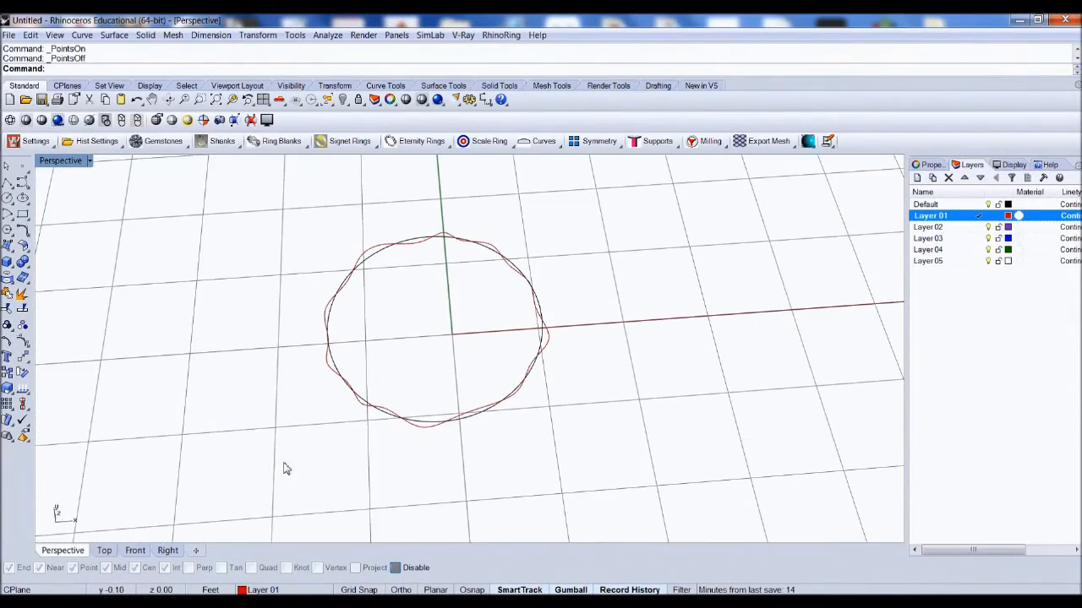
left_click(104, 551)
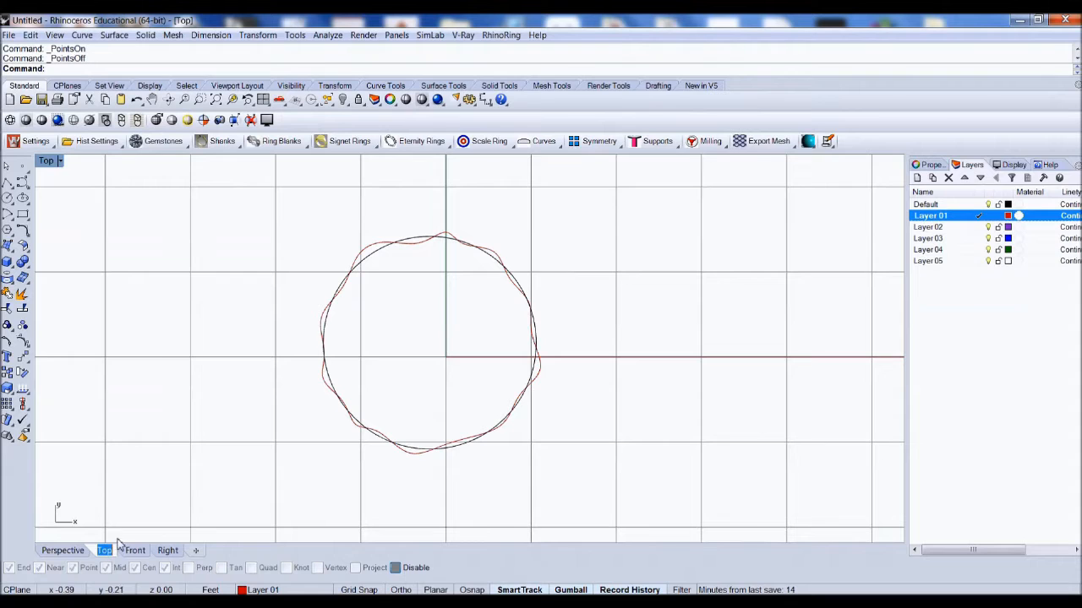
scroll(469, 307, "up", 1)
scroll(453, 282, "down", 2)
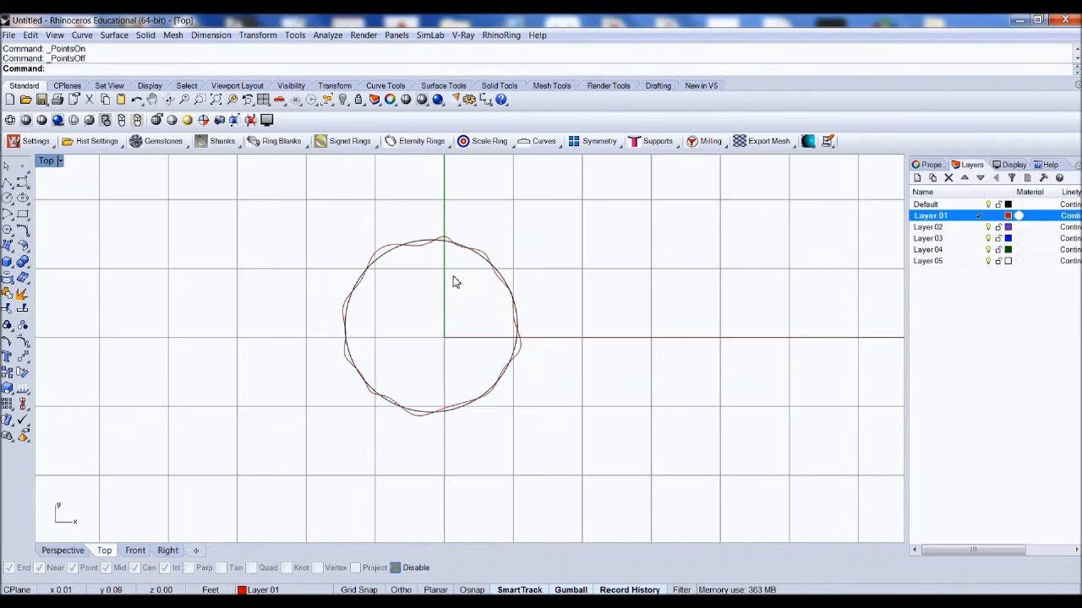
Step: Make Layer 02 current and draw a second closed wavy control-point curve tracing around the circle
left_click(981, 227)
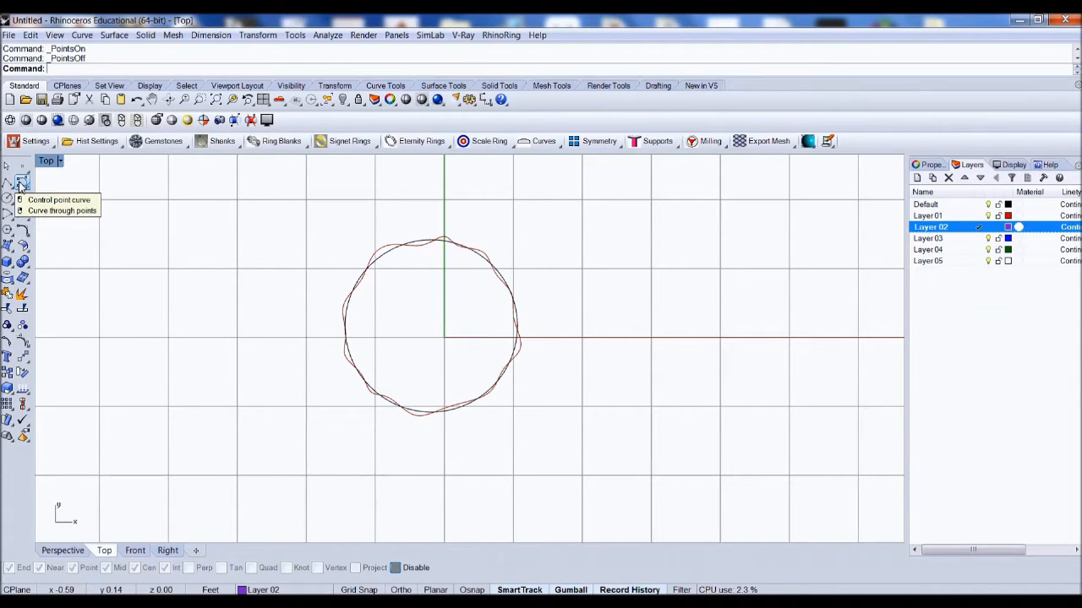
left_click(22, 182)
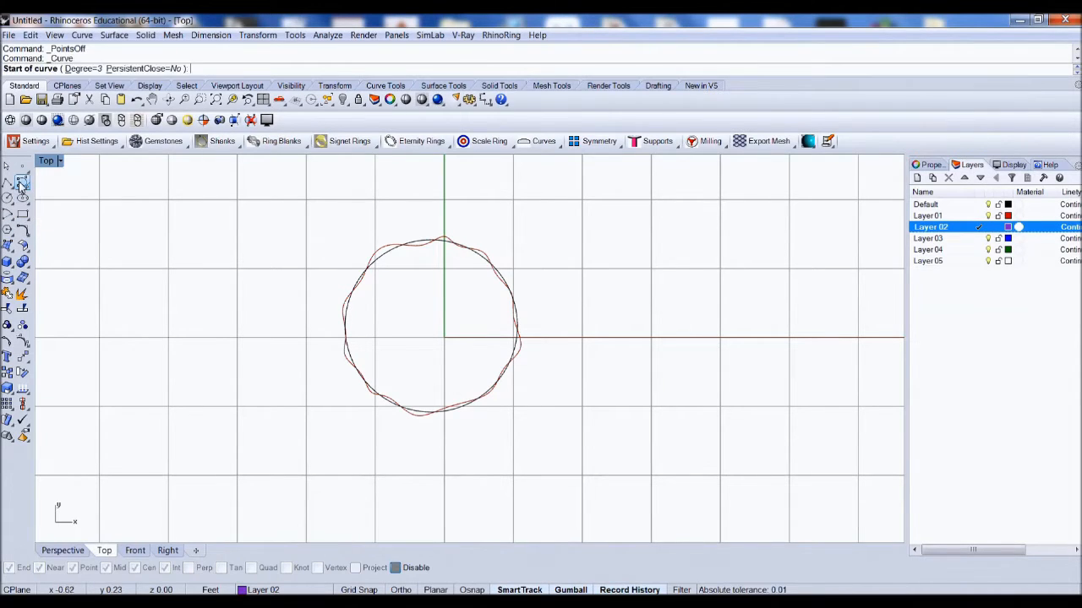
scroll(451, 272, "up", 2)
scroll(406, 244, "down", 1)
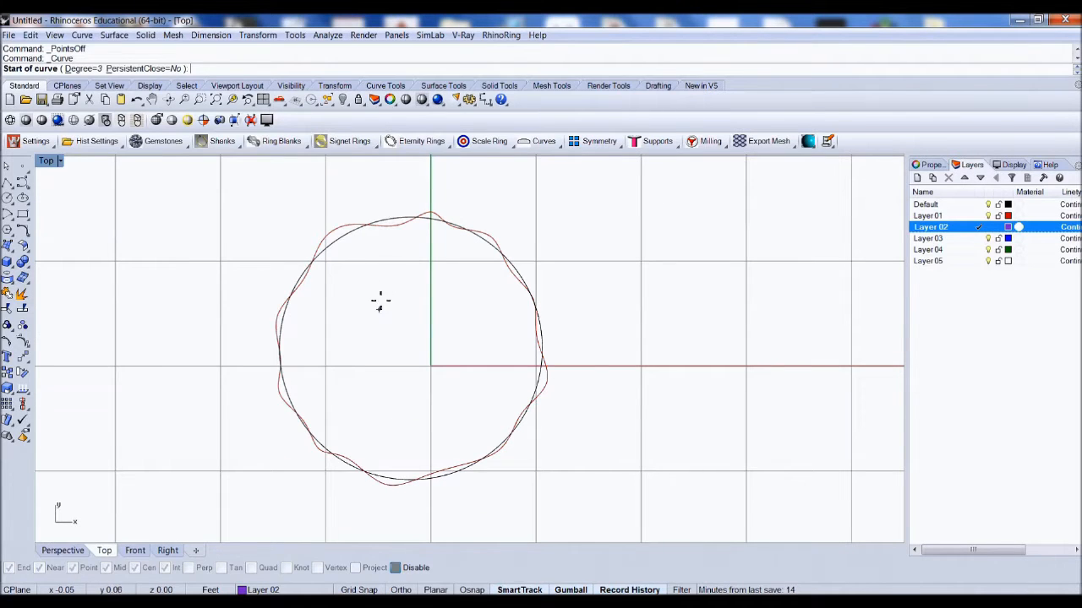
left_click(401, 238)
left_click(377, 209)
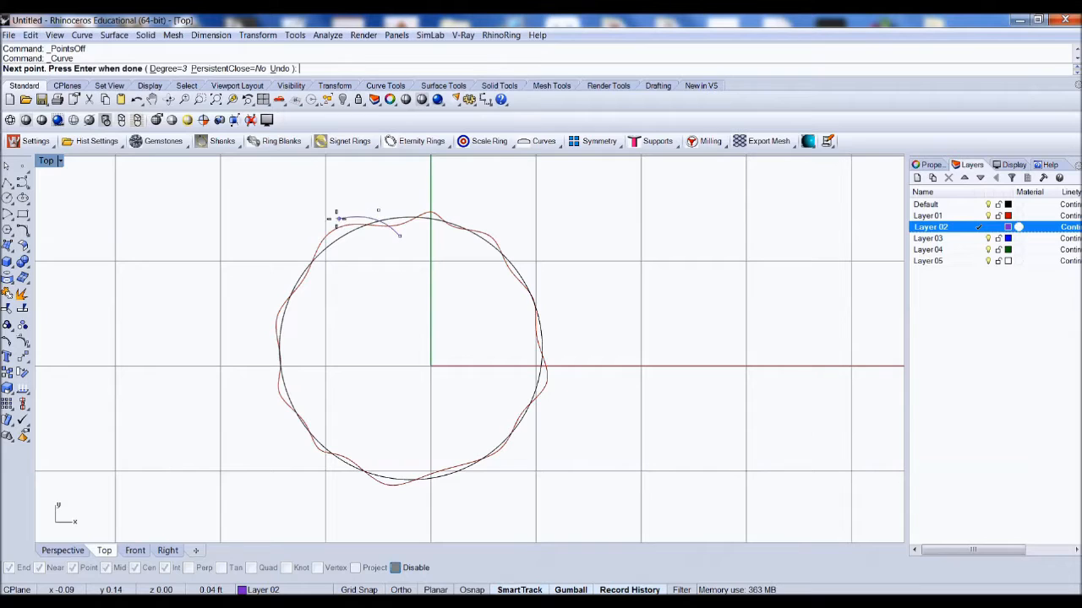
left_click(330, 218)
left_click(337, 264)
left_click(268, 291)
left_click(291, 318)
left_click(261, 357)
left_click(295, 382)
left_click(282, 420)
left_click(327, 426)
left_click(313, 474)
left_click(372, 462)
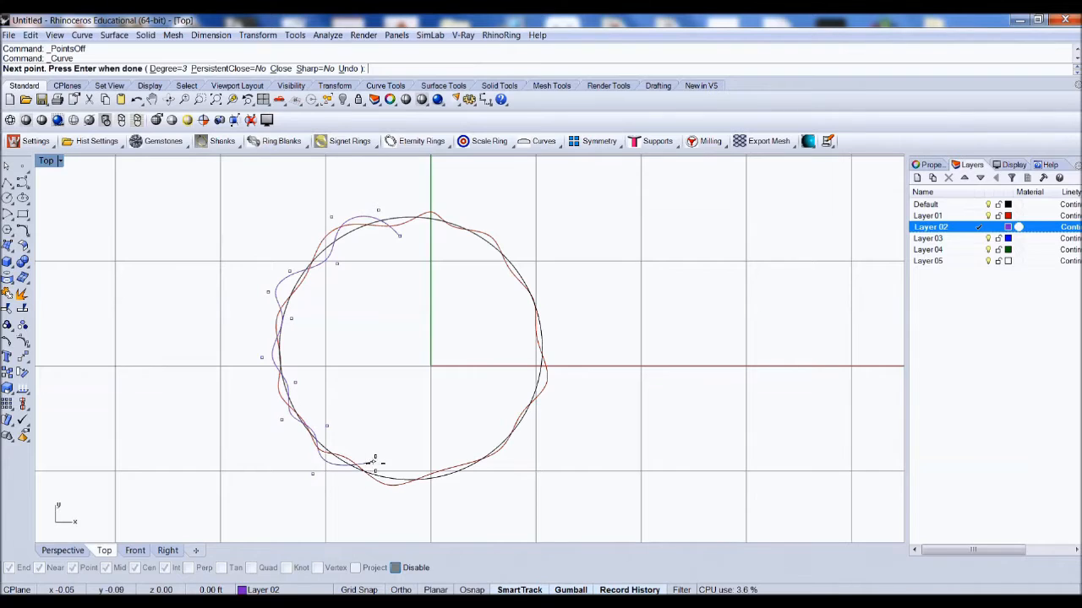
left_click(421, 505)
left_click(447, 456)
left_click(512, 456)
left_click(551, 400)
left_click(562, 369)
left_click(523, 340)
left_click(549, 307)
left_click(536, 267)
left_click(485, 254)
left_click(468, 209)
left_click(440, 195)
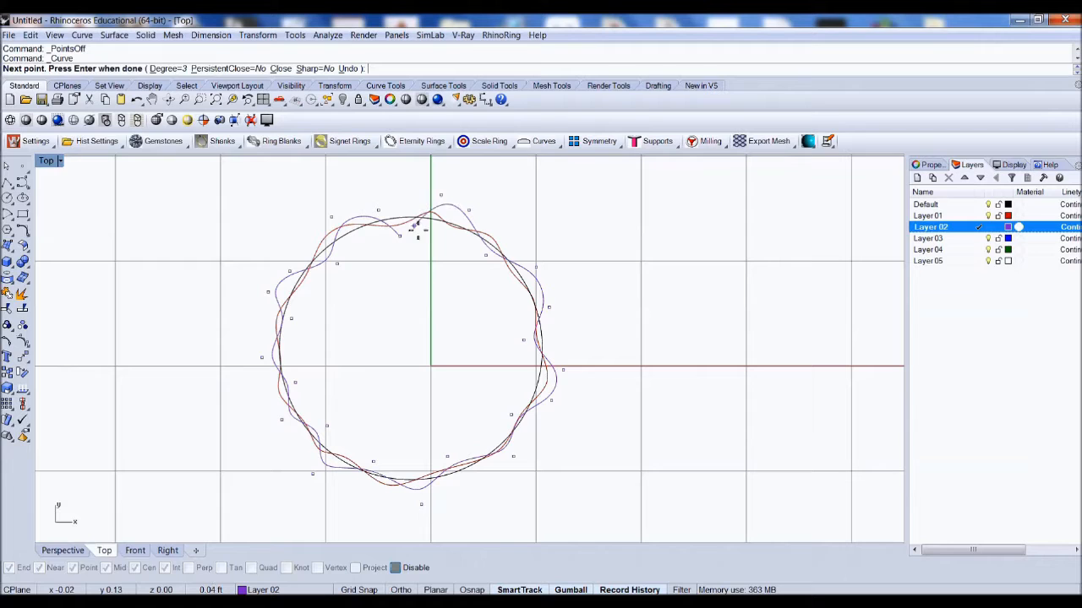
left_click(414, 236)
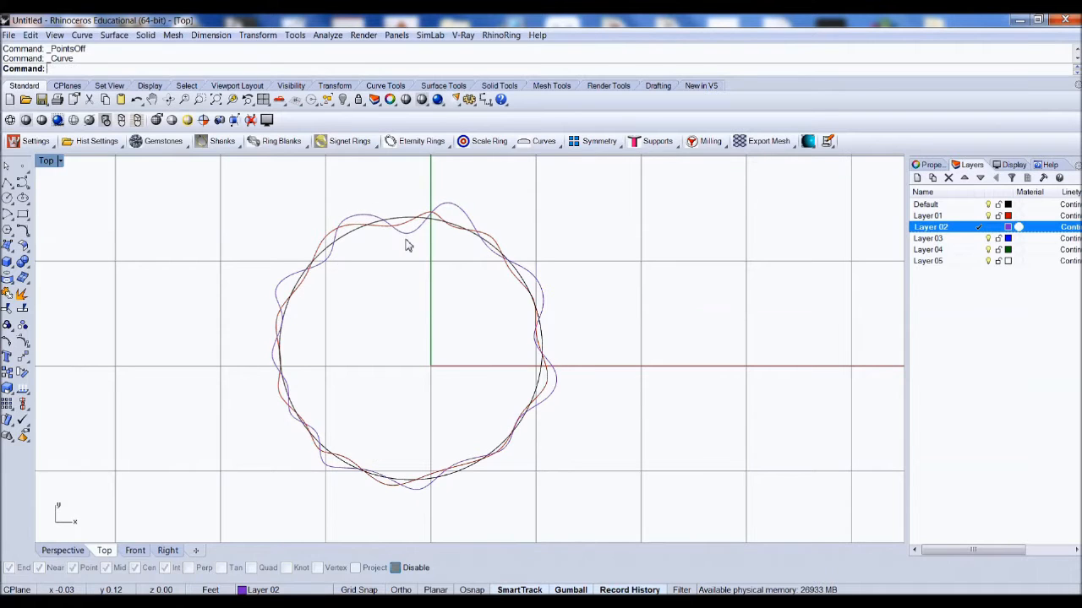
Step: Make Layer 03 current and draw a third closed wavy control-point curve around the circle, varying further outward
scroll(345, 227, "down", 3)
scroll(340, 282, "up", 3)
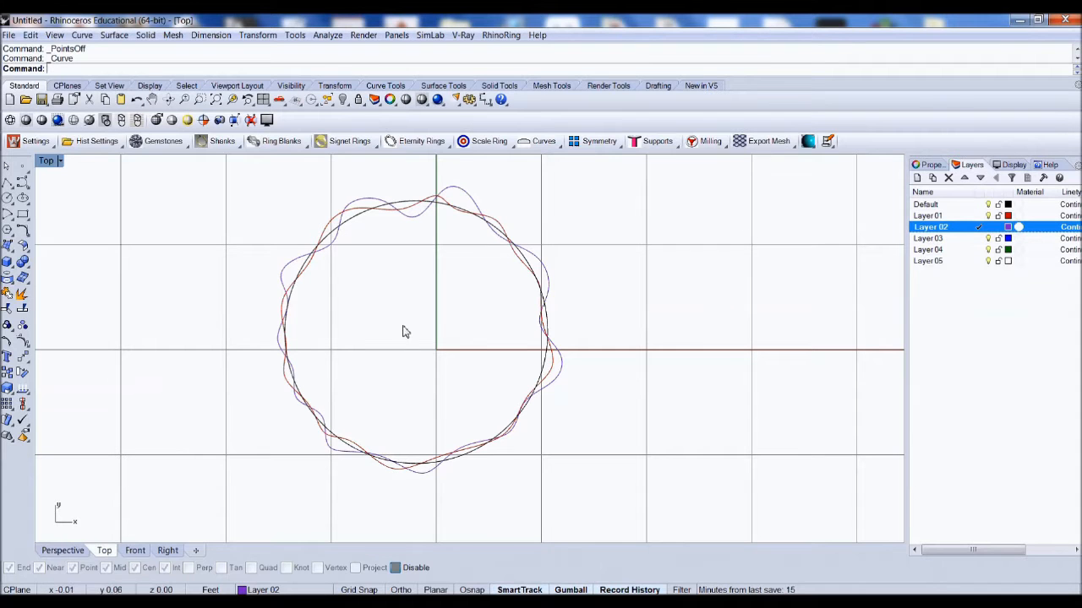
left_click(64, 550)
mouse_move(391, 358)
right_mouse_down()
mouse_move(400, 239)
mouse_move(398, 374)
right_mouse_up()
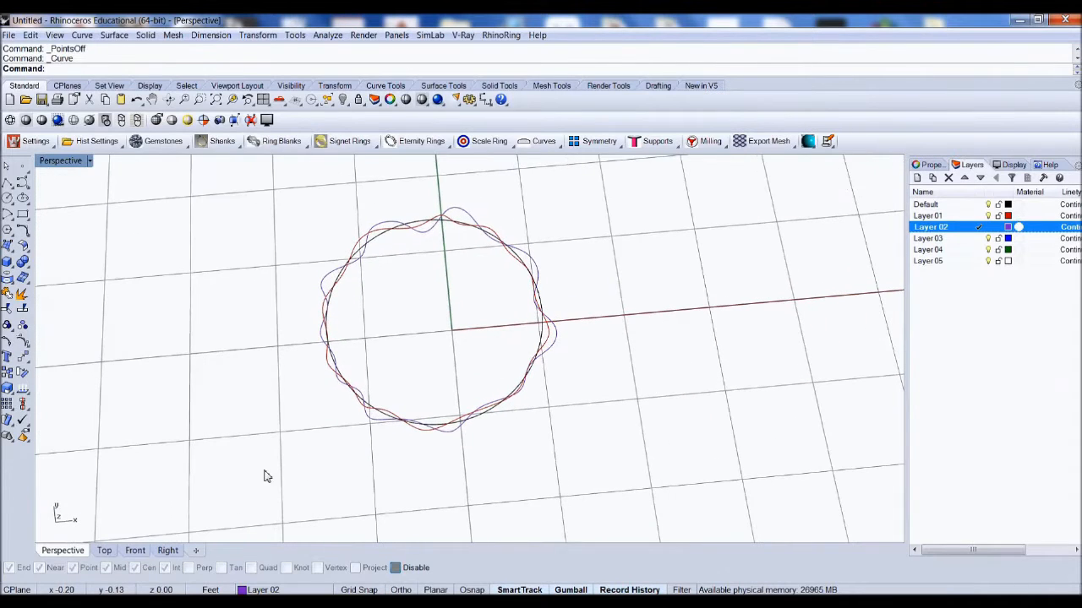
left_click(107, 551)
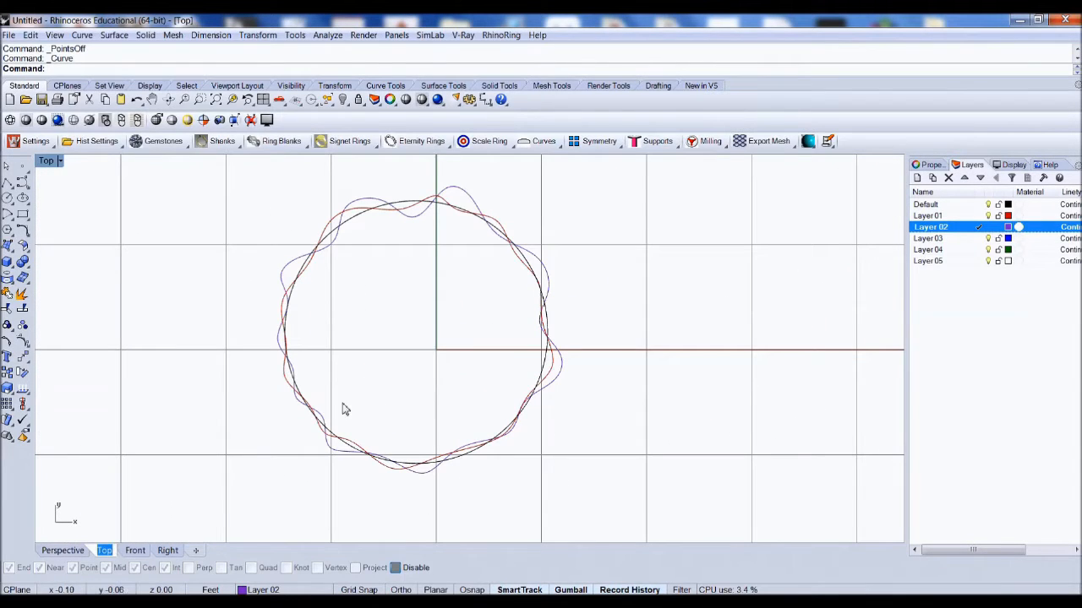
left_click(979, 238)
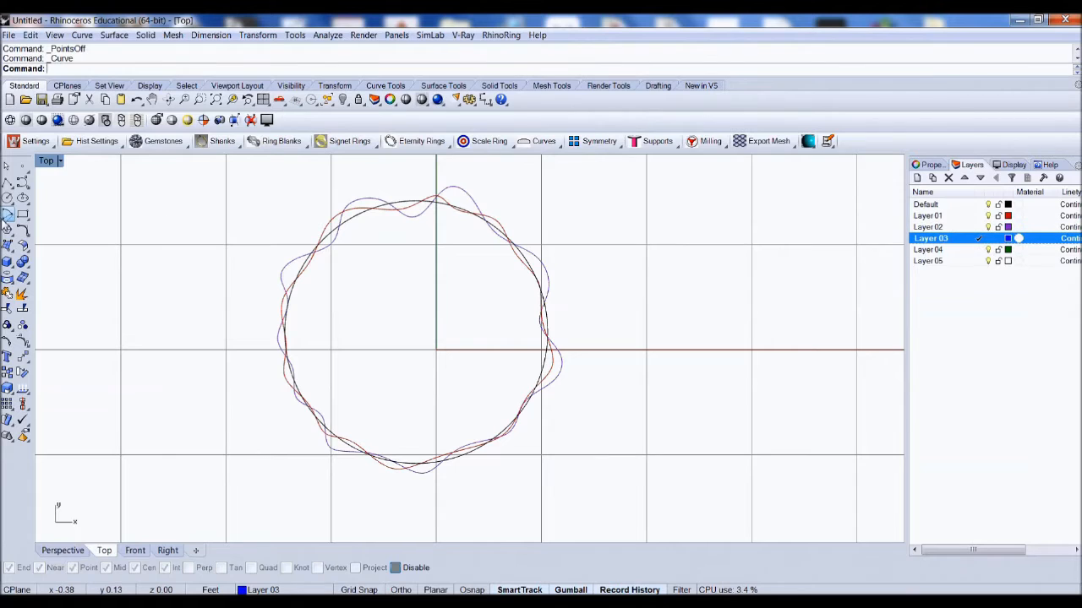
left_click(22, 182)
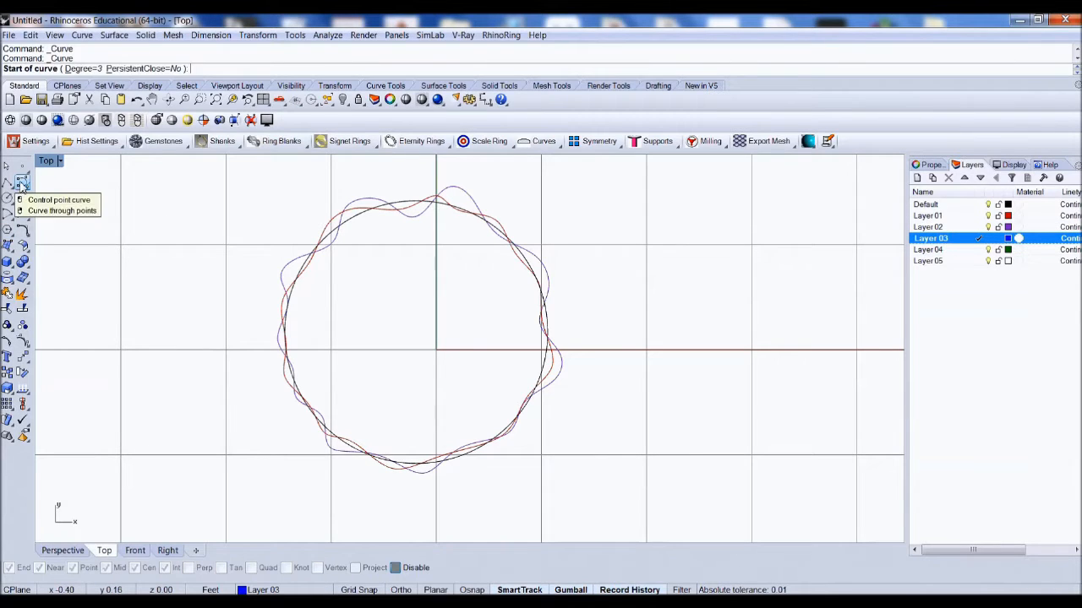
left_click(405, 245)
left_click(340, 197)
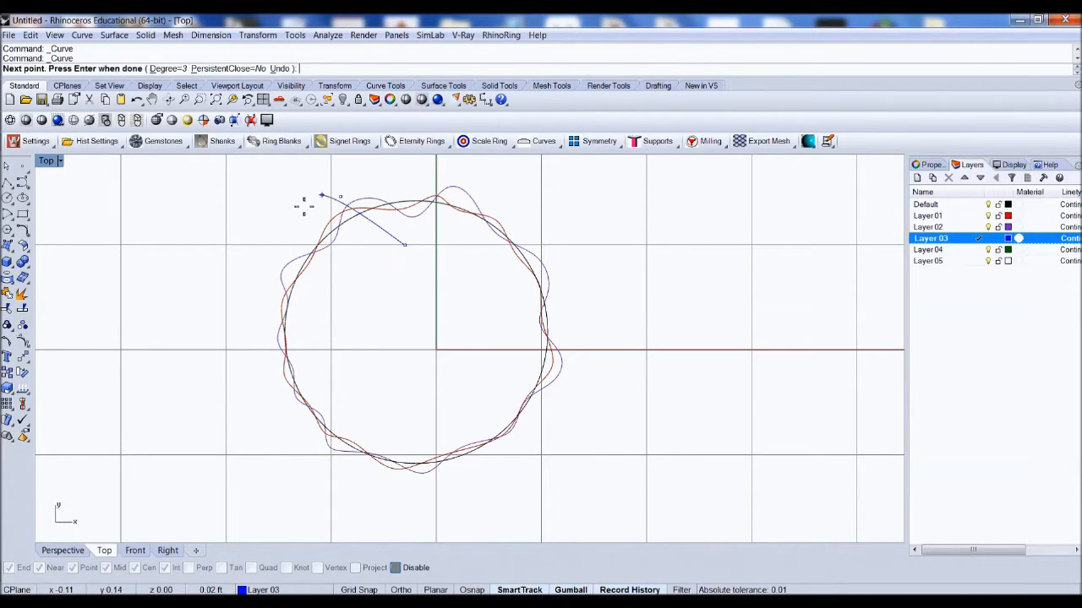
left_click(289, 217)
left_click(327, 270)
left_click(239, 300)
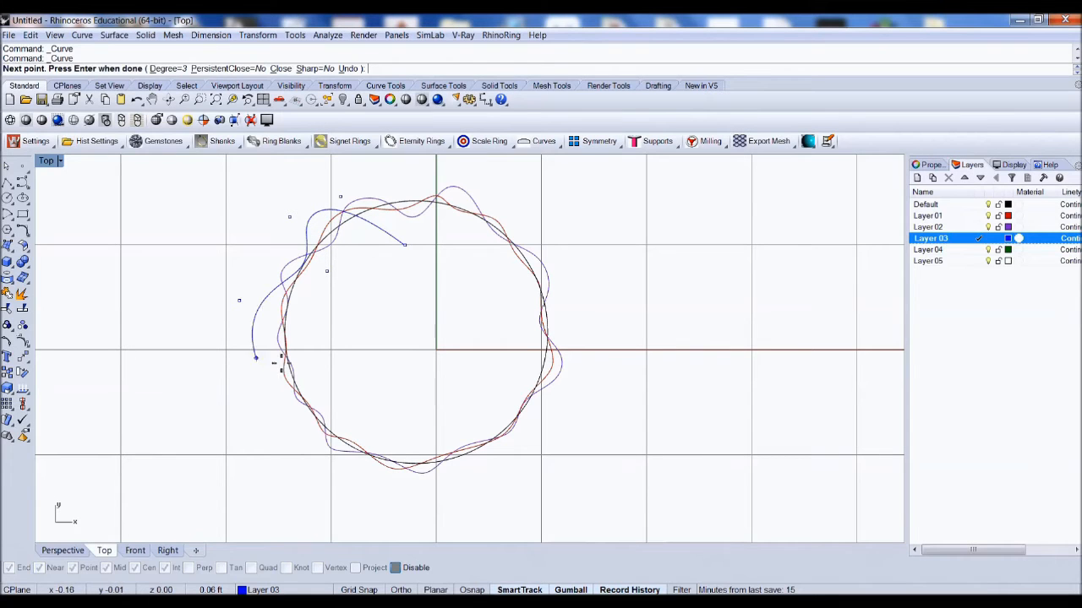
left_click(319, 355)
left_click(251, 440)
left_click(352, 414)
left_click(380, 509)
left_click(448, 415)
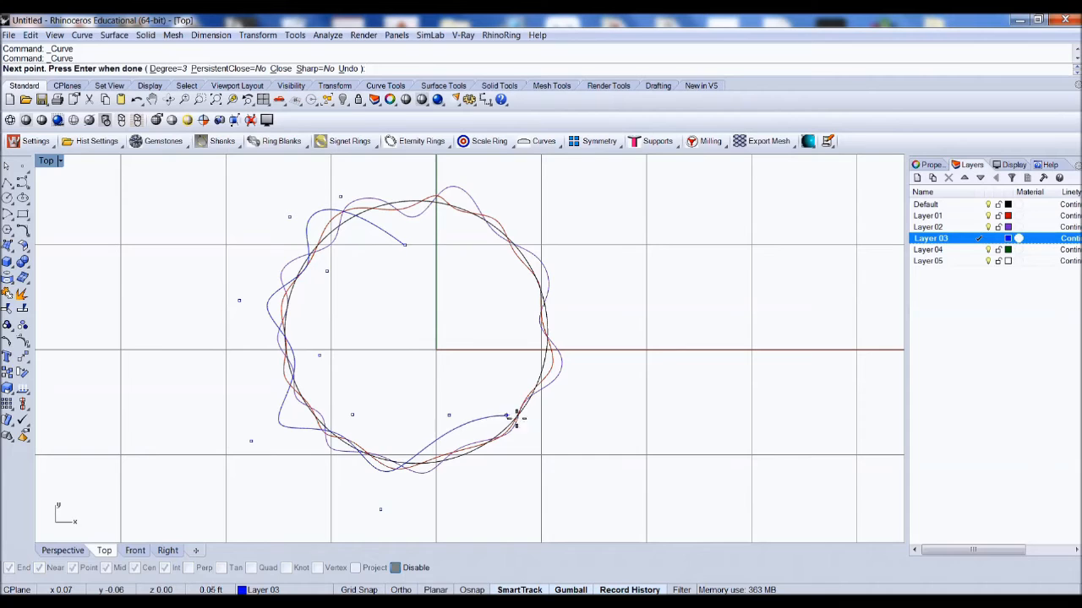
left_click(585, 403)
left_click(524, 307)
left_click(579, 263)
left_click(549, 196)
left_click(455, 253)
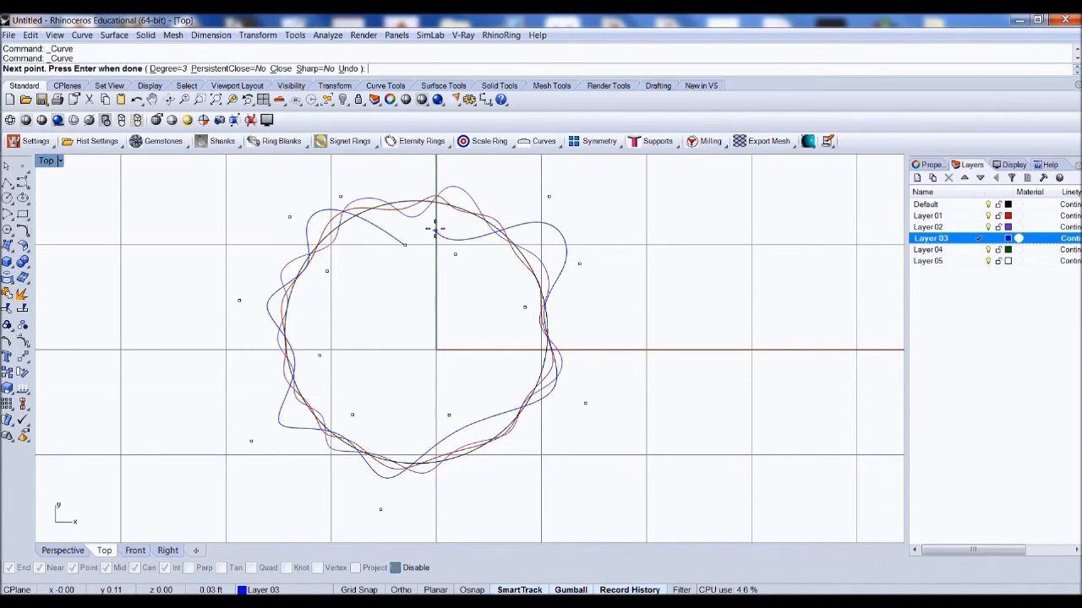
left_click(423, 175)
right_click(410, 247)
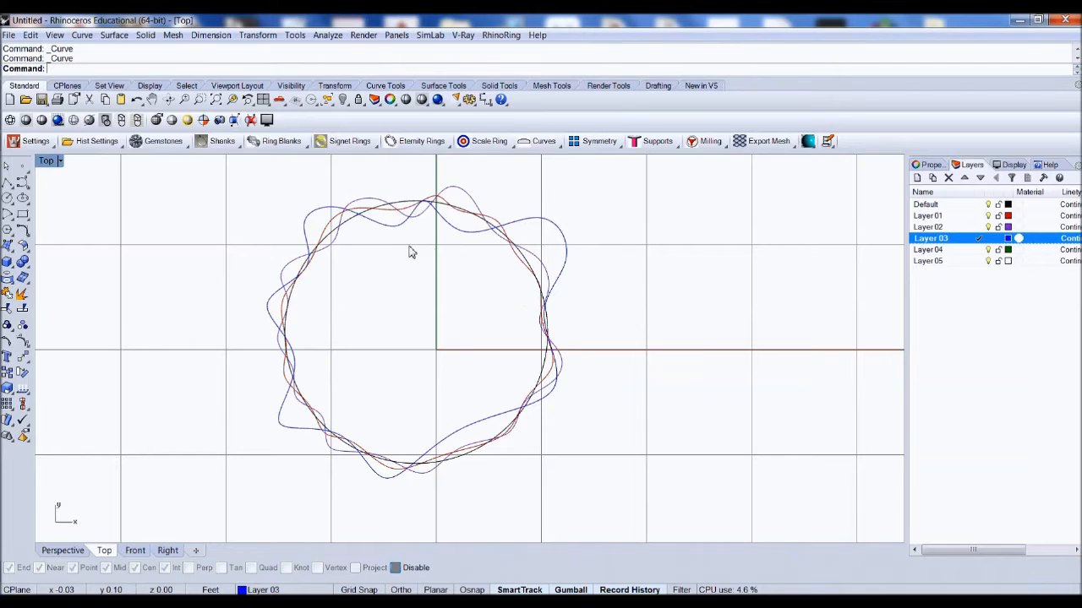
Step: Make Layer 04 current and draw a fourth closed wavy control-point curve around the circle
scroll(416, 237, "down", 3)
scroll(420, 252, "up", 1)
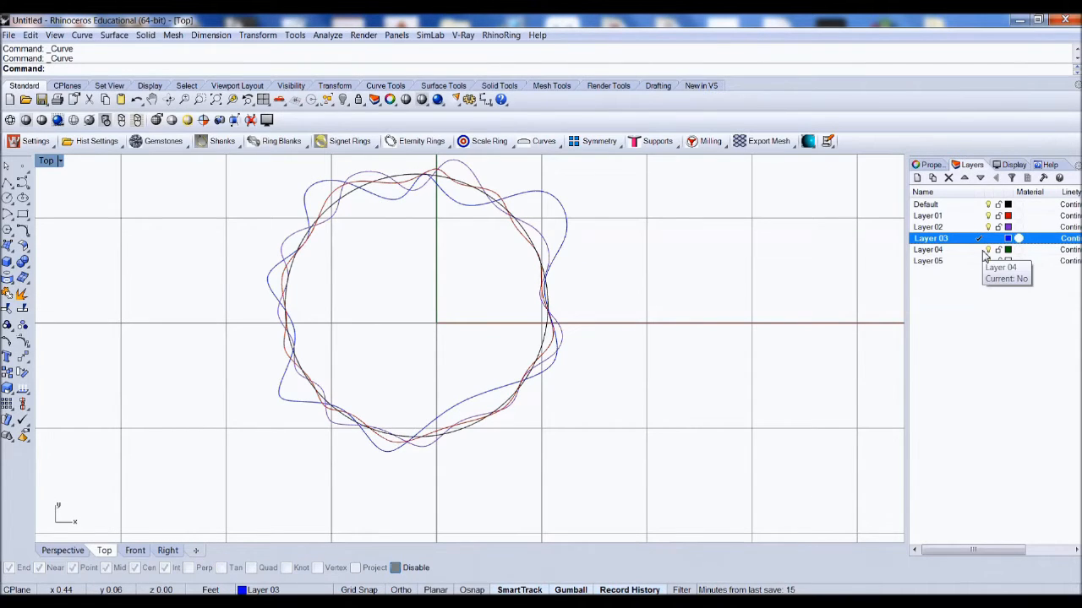
left_click(981, 251)
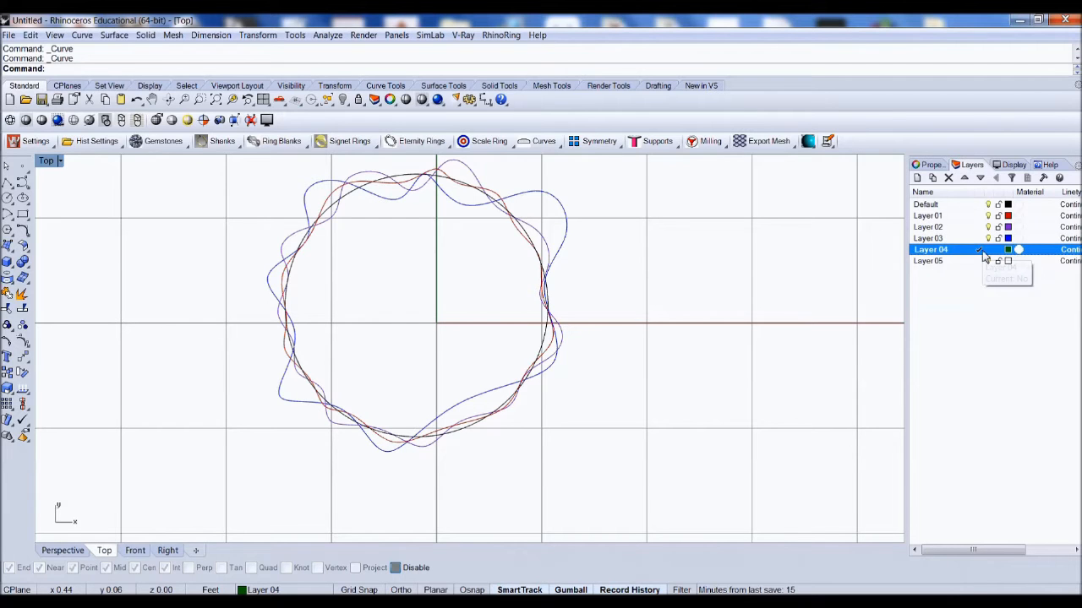
left_click(23, 183)
scroll(362, 397, "down", 1)
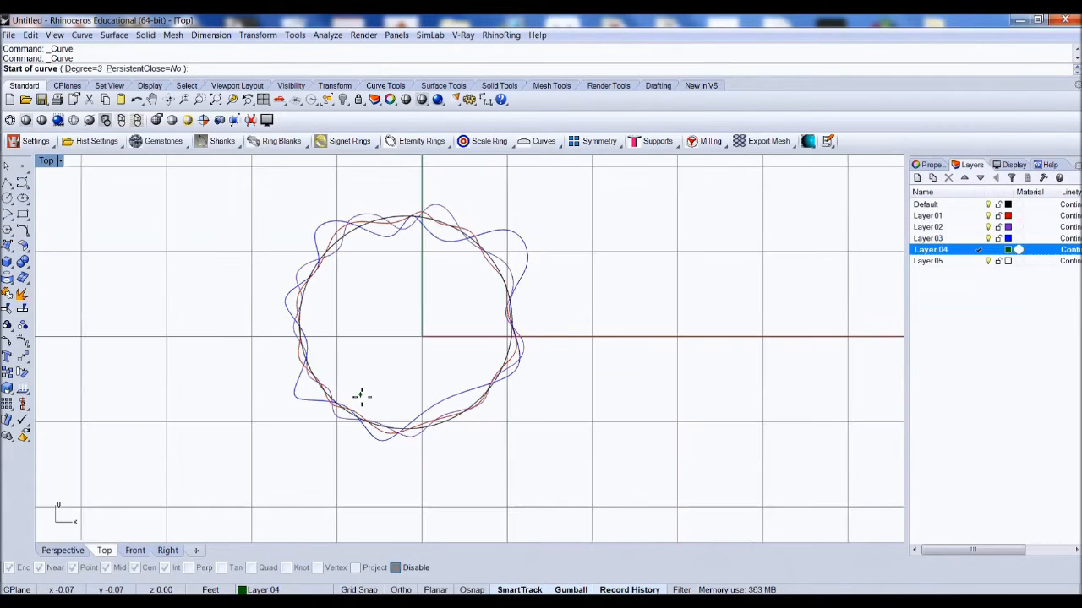
left_click(415, 241)
left_click(459, 209)
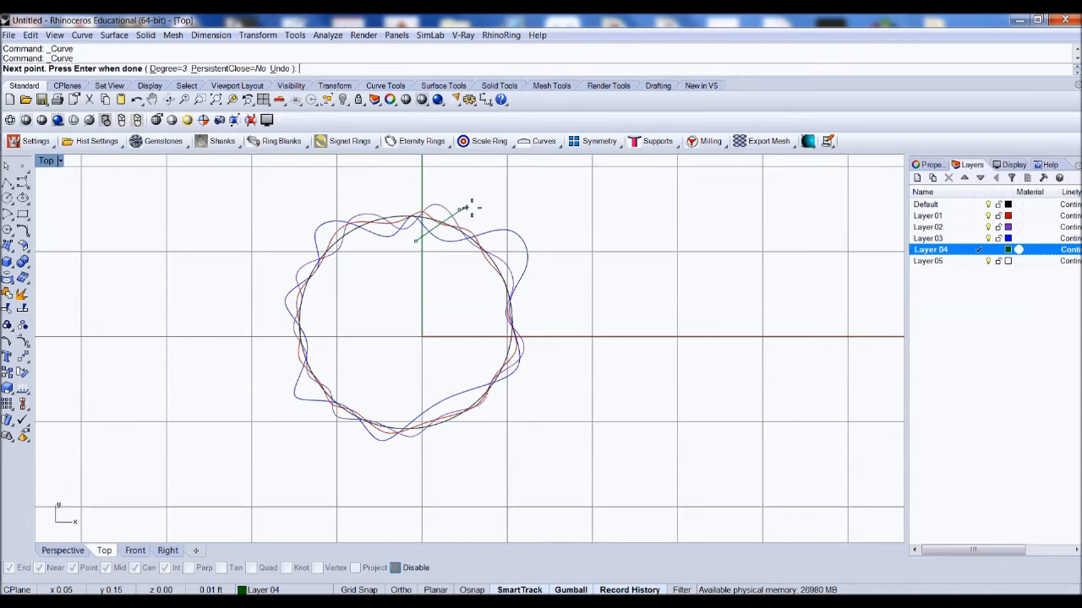
left_click(492, 204)
left_click(532, 230)
left_click(493, 283)
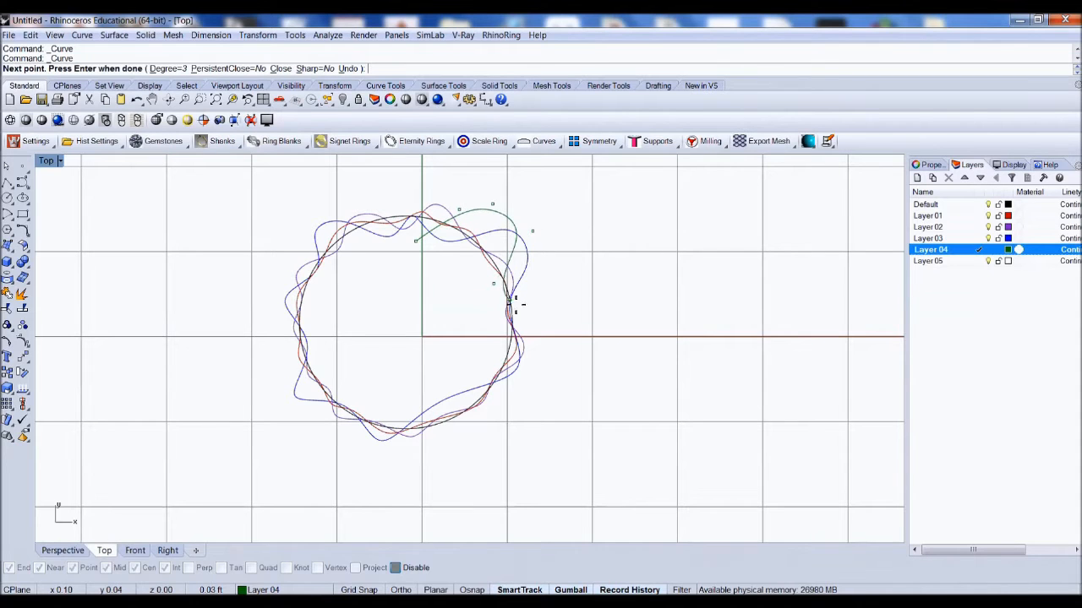
left_click(523, 310)
left_click(545, 342)
left_click(478, 364)
left_click(492, 415)
left_click(463, 436)
left_click(421, 402)
left_click(389, 416)
left_click(338, 435)
left_click(314, 415)
left_click(326, 368)
left_click(283, 338)
left_click(315, 292)
left_click(298, 254)
left_click(323, 203)
left_click(373, 254)
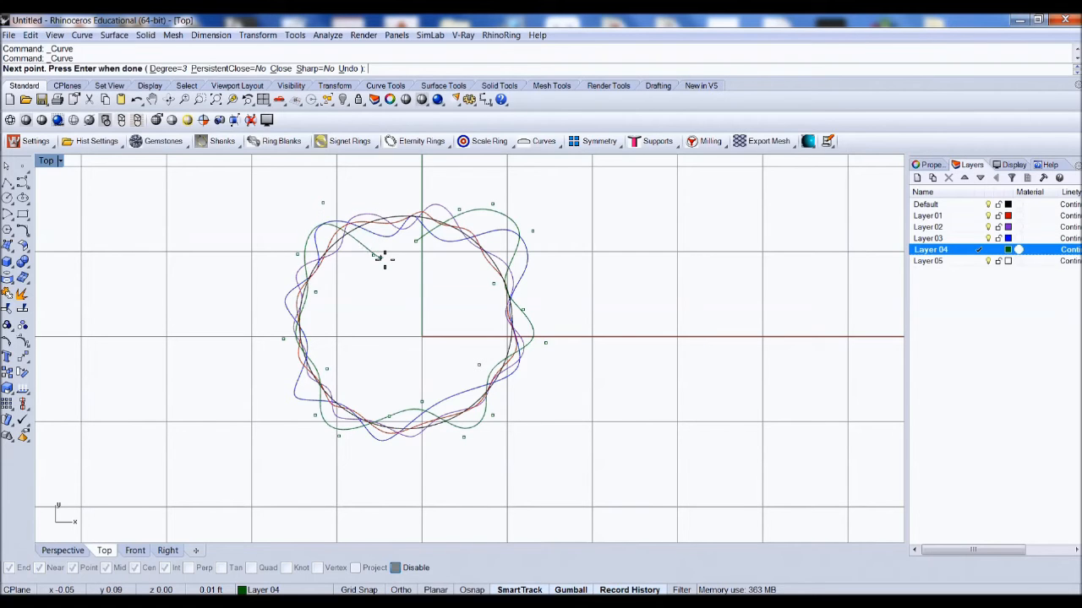
left_click(395, 249)
left_click(412, 243)
Step: Make Layer 05 current and draw a fifth closed wavy control-point curve around the circle
scroll(422, 283, "up", 2)
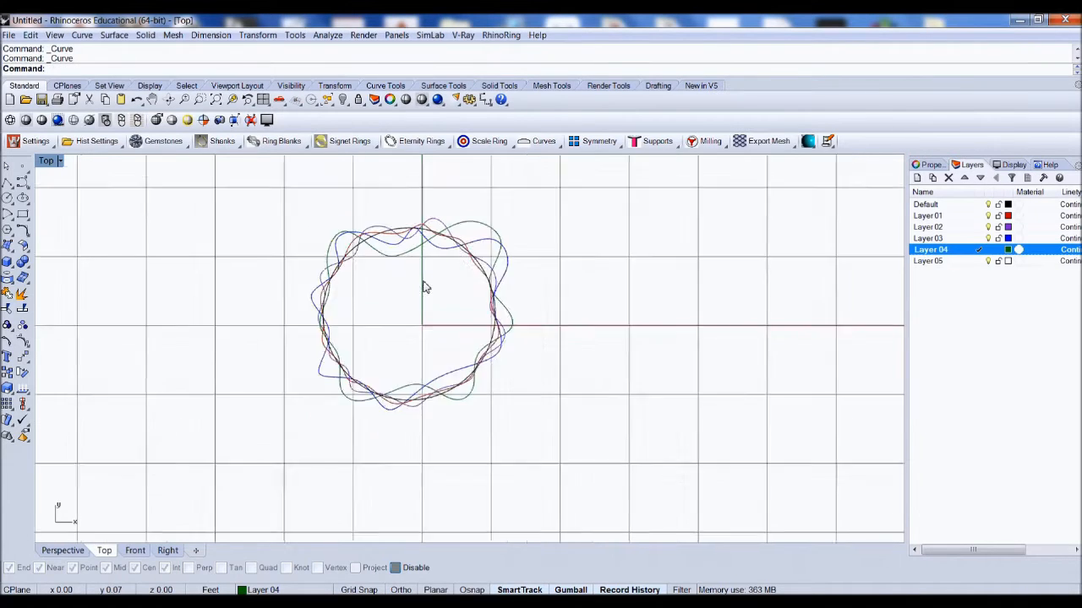
left_click(977, 262)
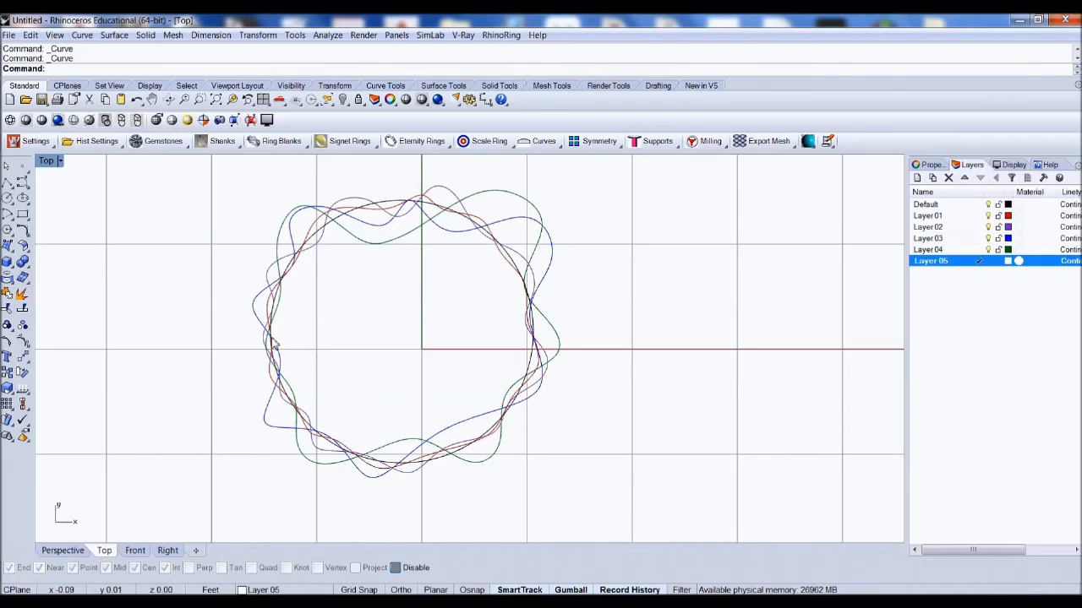
left_click(22, 182)
left_click(378, 225)
left_click(414, 227)
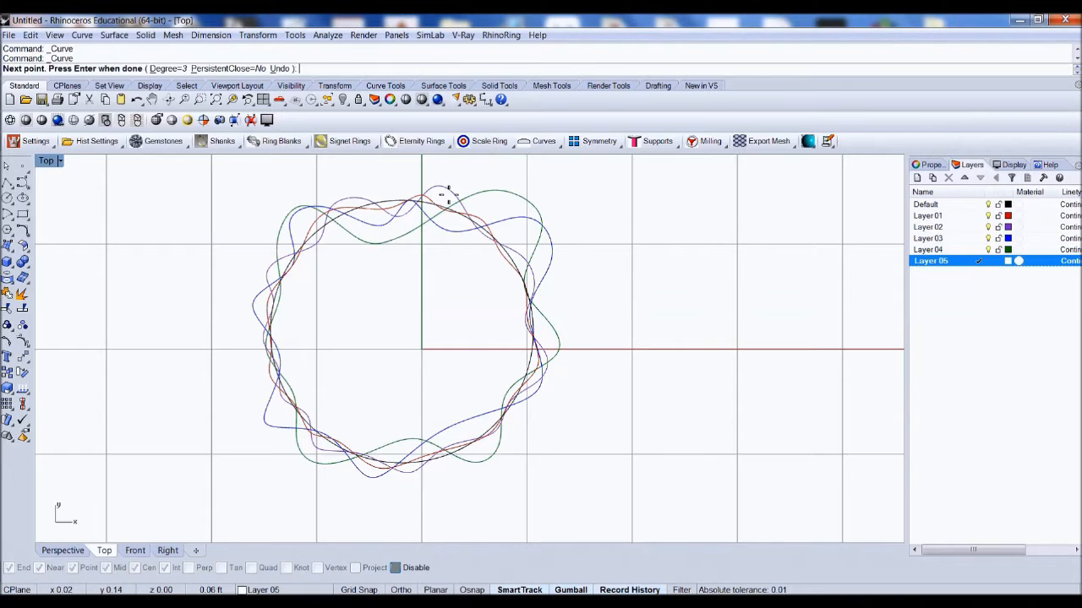
left_click(452, 190)
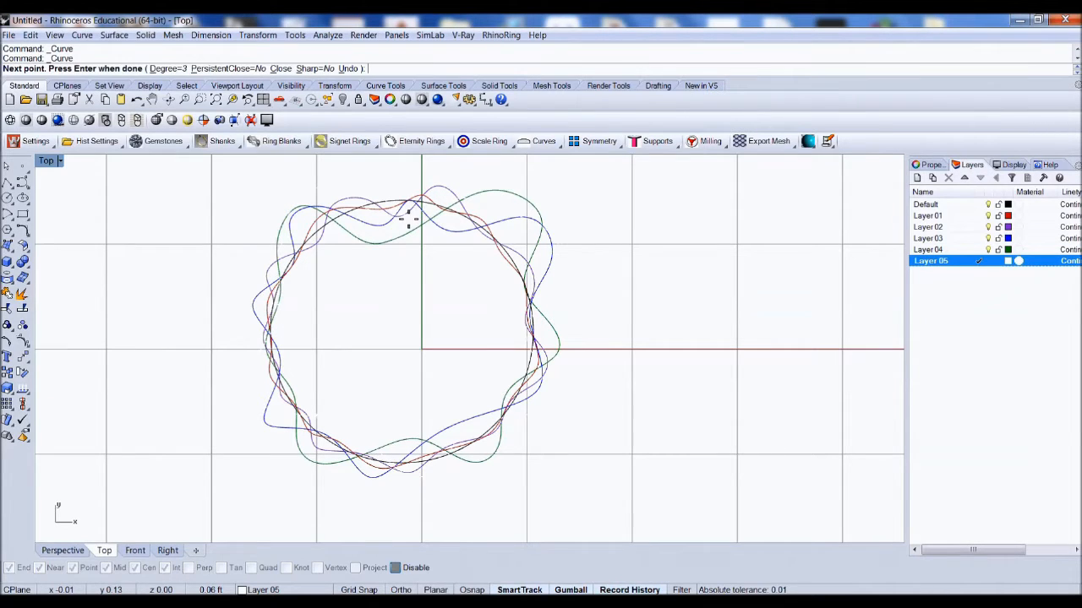
Step: Set Layer 05's color to Orange and complete the fifth wavy curve around the circle
left_click(1007, 261)
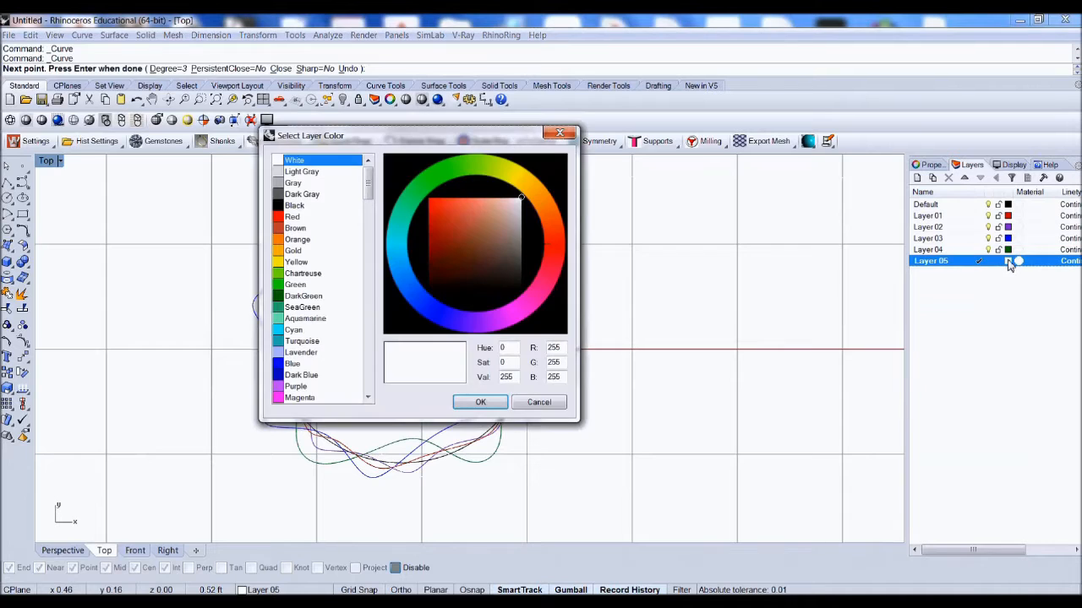
left_click(287, 240)
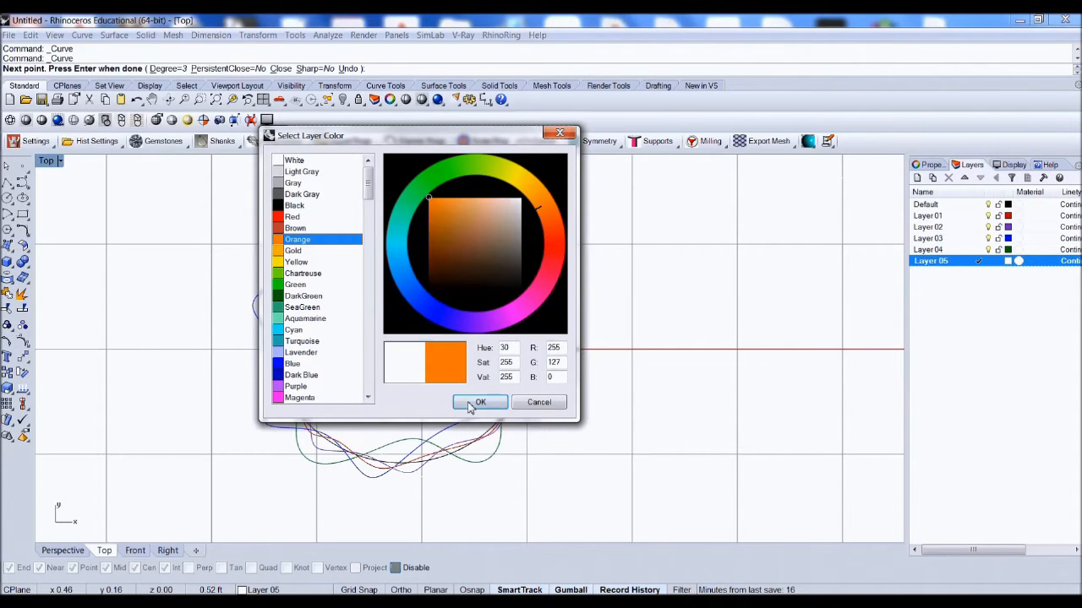
left_click(470, 403)
scroll(334, 183, "up", 2)
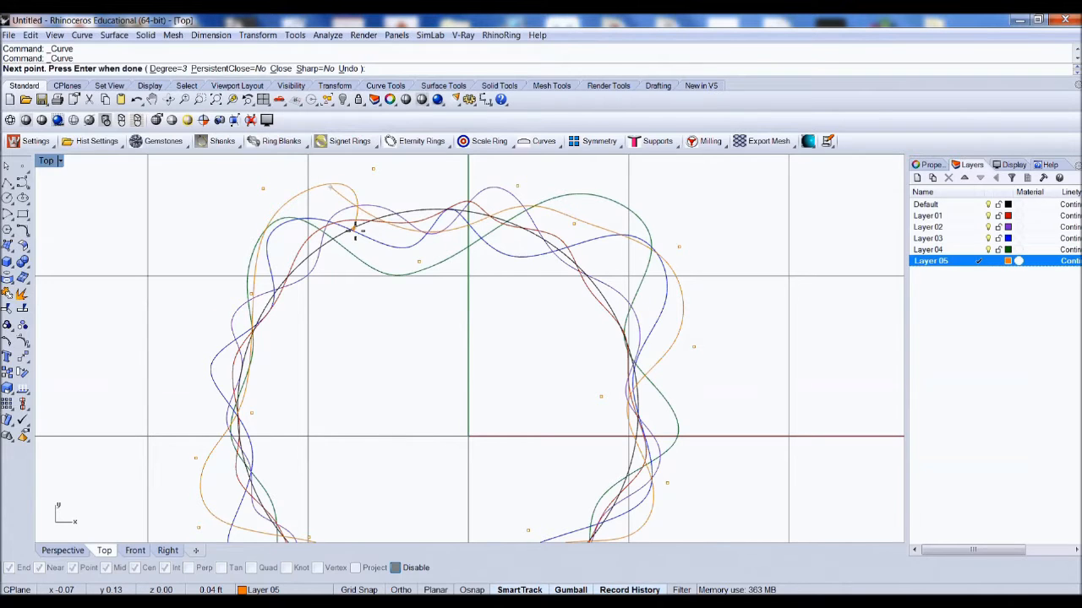
key("ctrl+z")
left_click(330, 188)
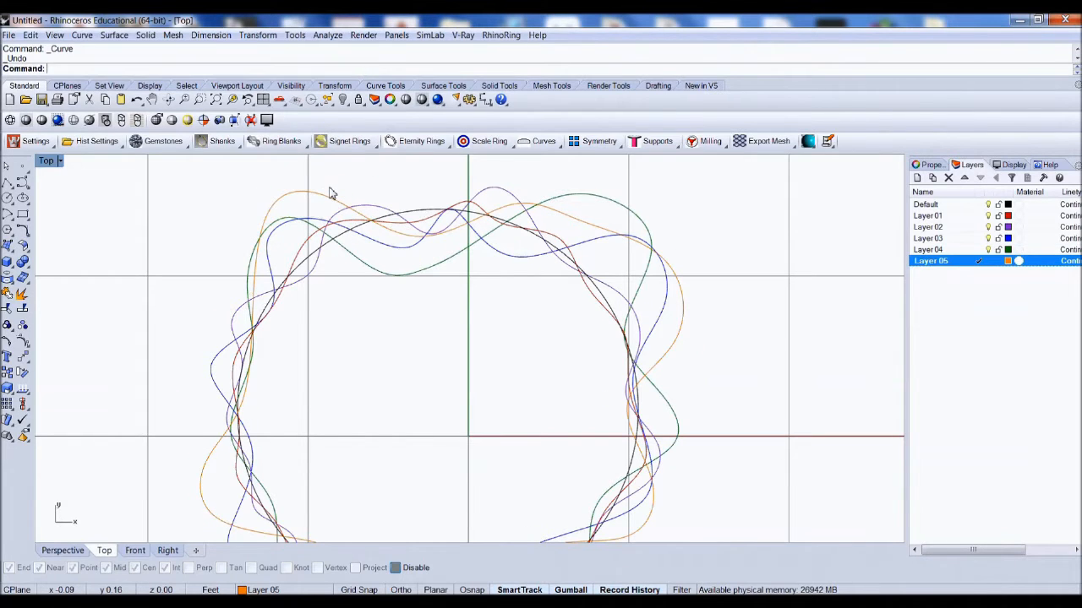
scroll(355, 239, "down", 3)
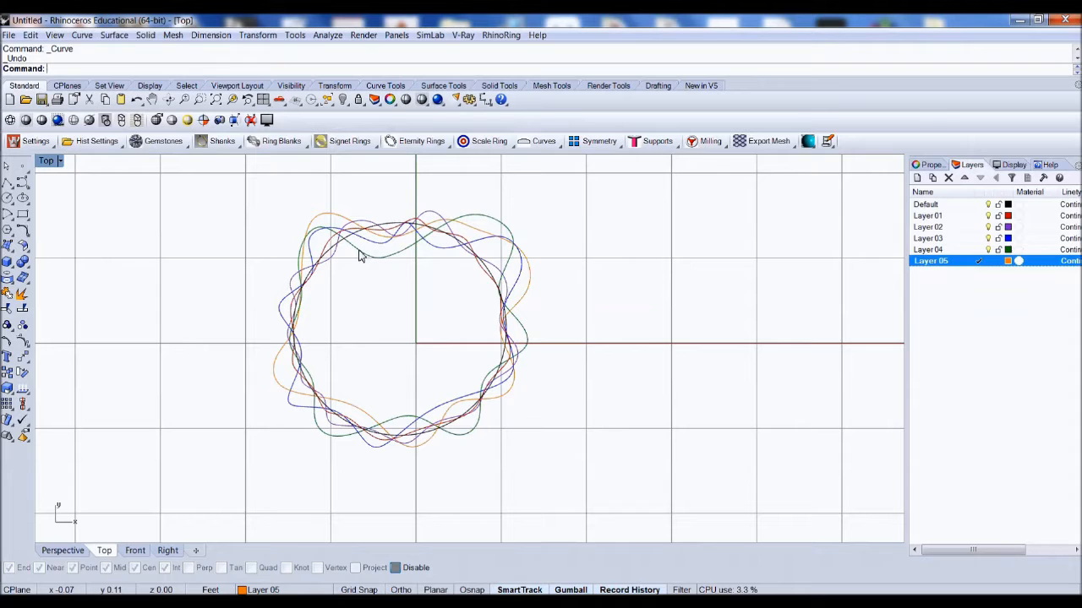
Step: Switch to the Perspective viewport and orbit around to examine the five wavy curves
left_click(59, 551)
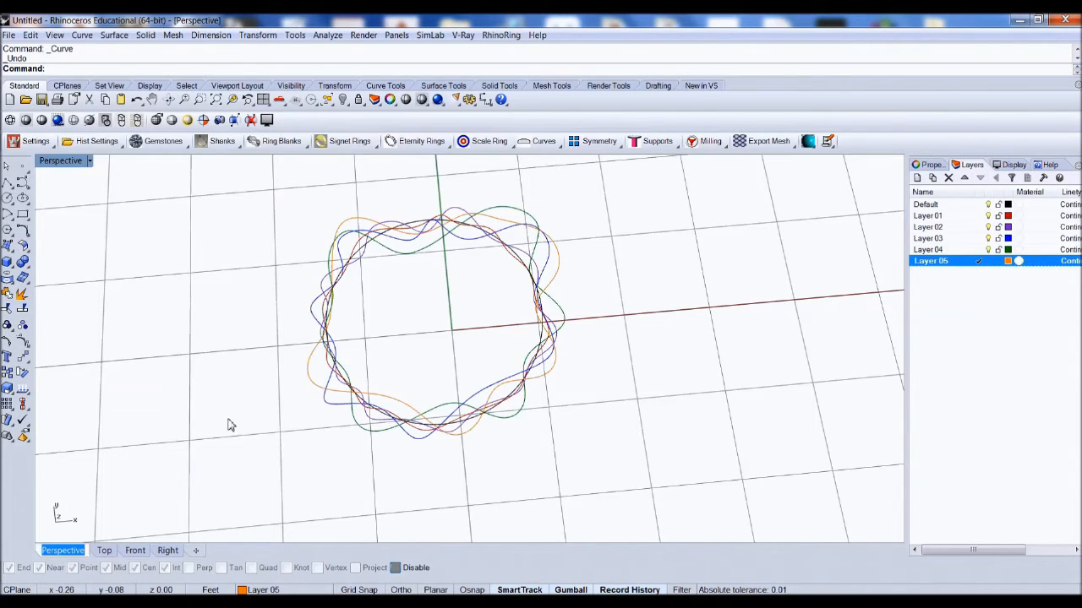
scroll(415, 333, "down", 3)
right_click_drag(415, 333, 364, 273)
scroll(364, 273, "down", 4)
scroll(435, 324, "up", 8)
right_click_drag(457, 328, 458, 304)
scroll(458, 305, "up", 4)
right_click_drag(423, 435, 469, 366)
scroll(418, 352, "down", 4)
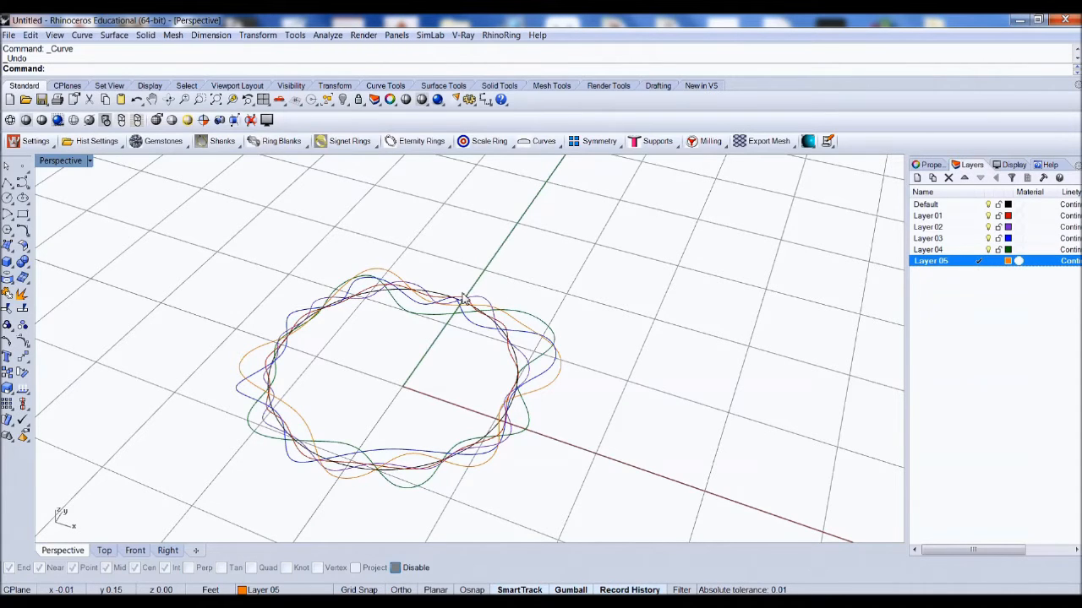
scroll(414, 295, "up", 3)
Step: Try to move a wavy curve upward by dragging it with the gumball
left_click(412, 289)
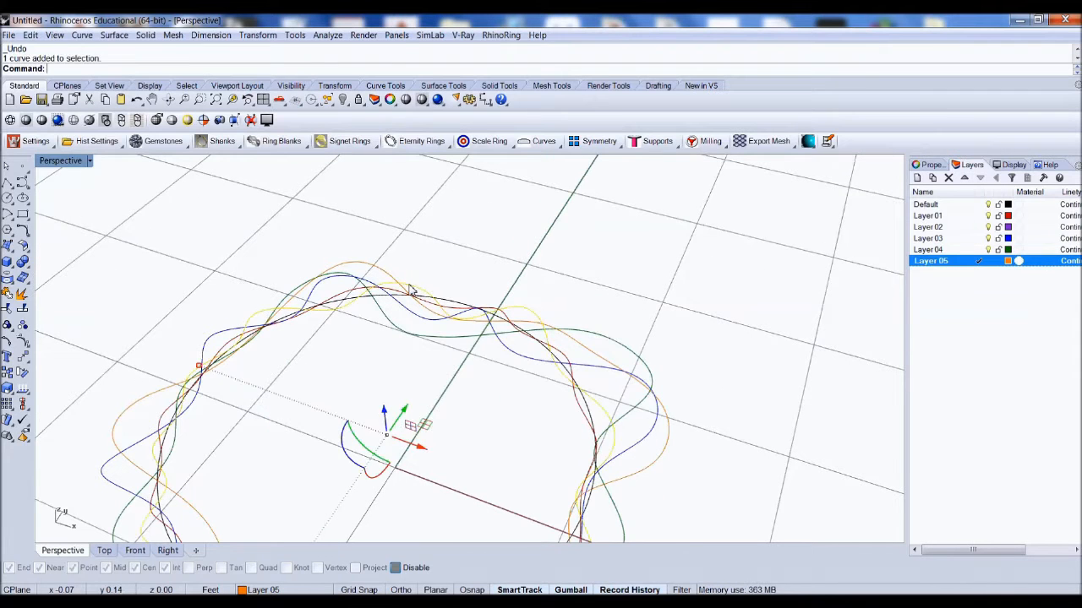
scroll(411, 290, "down", 3)
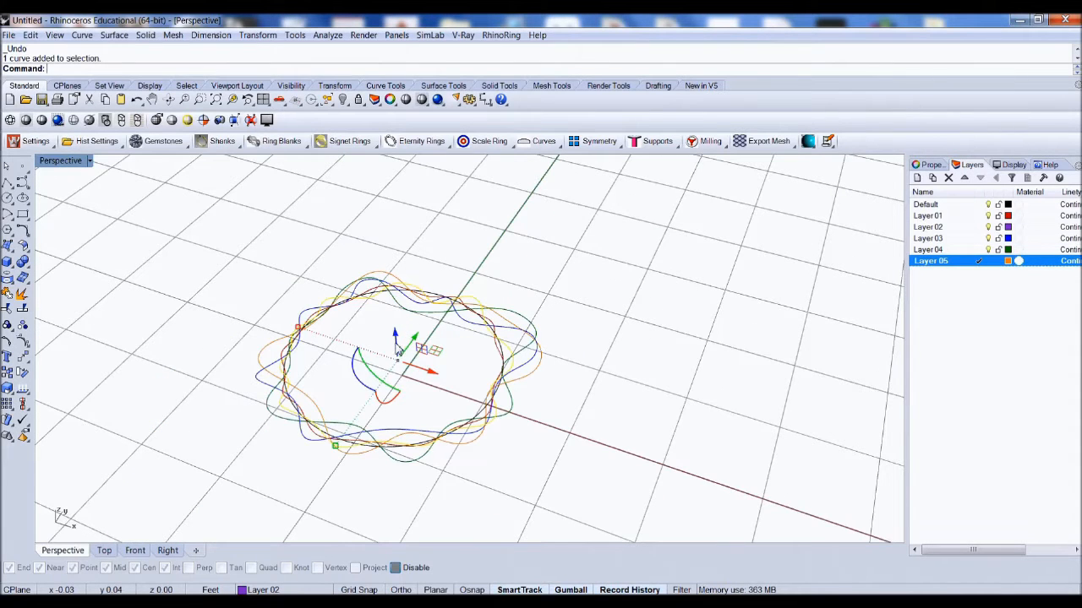
mouse_move(406, 354)
right_mouse_down()
mouse_move(427, 355)
mouse_move(420, 342)
right_mouse_up()
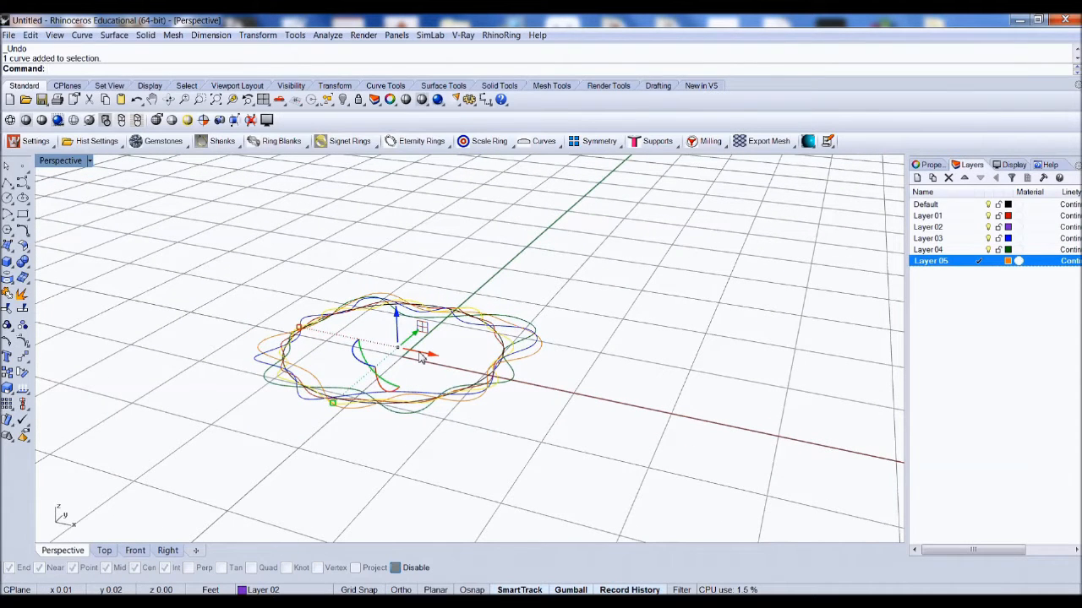
left_click_drag(421, 357, 512, 257)
left_click(564, 282)
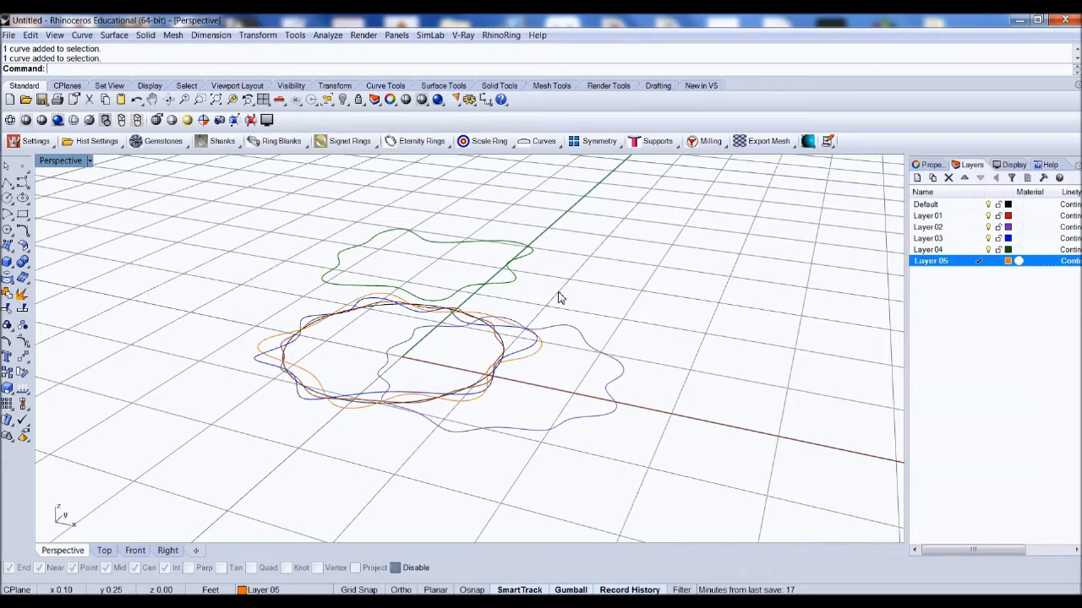
key("ctrl+z")
left_click(545, 306)
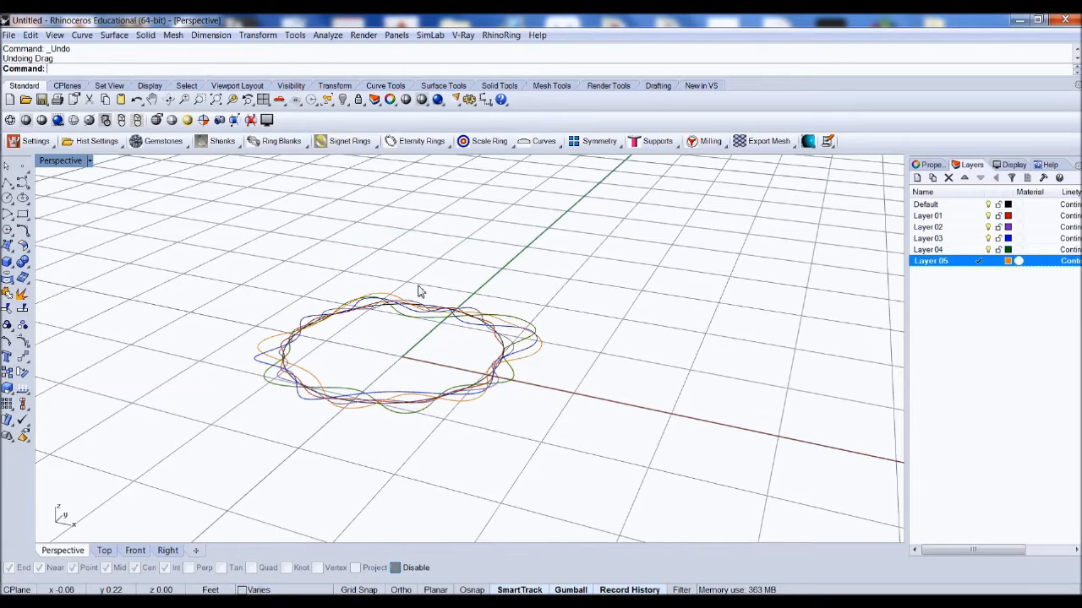
Step: Raise the Layer 02 wavy curve along the Z axis with the gumball
scroll(413, 306, "up", 6)
scroll(439, 308, "up", 2)
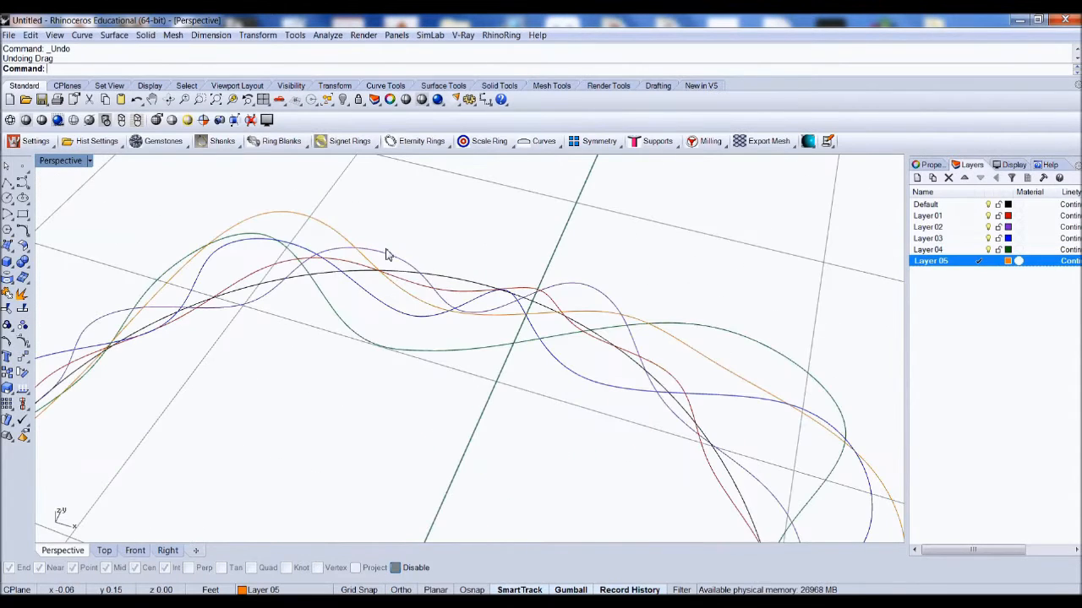
left_click(386, 251)
scroll(440, 333, "down", 8)
scroll(461, 330, "up", 3)
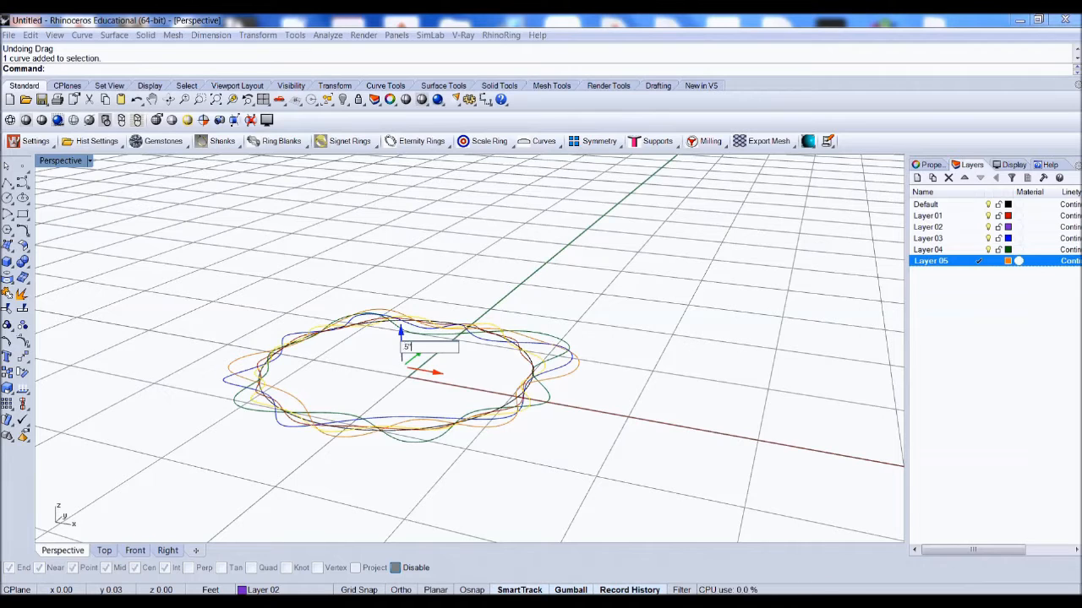
key("Return")
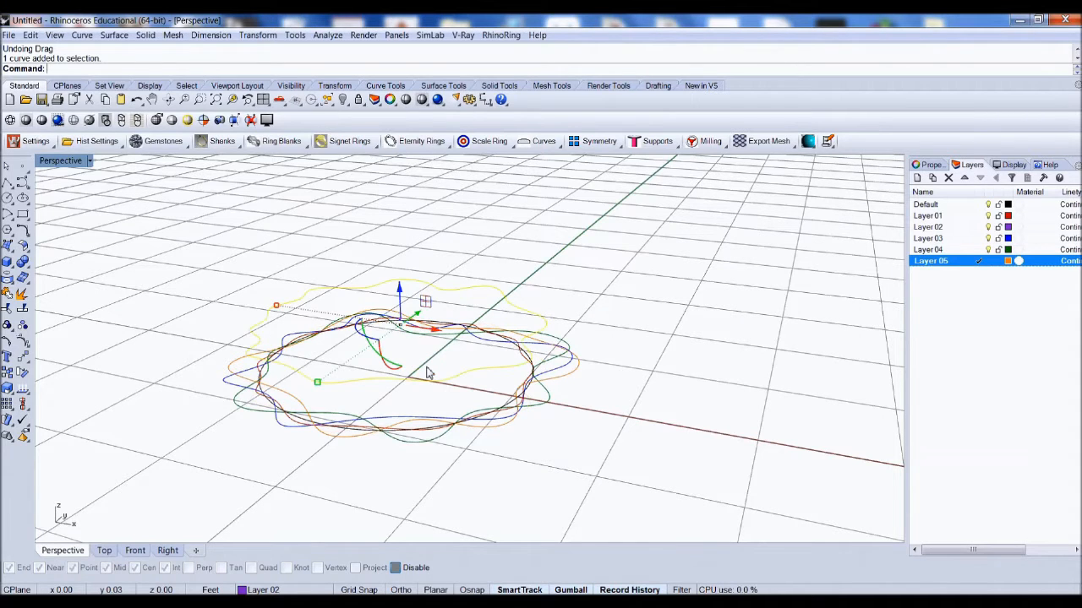
key("Escape")
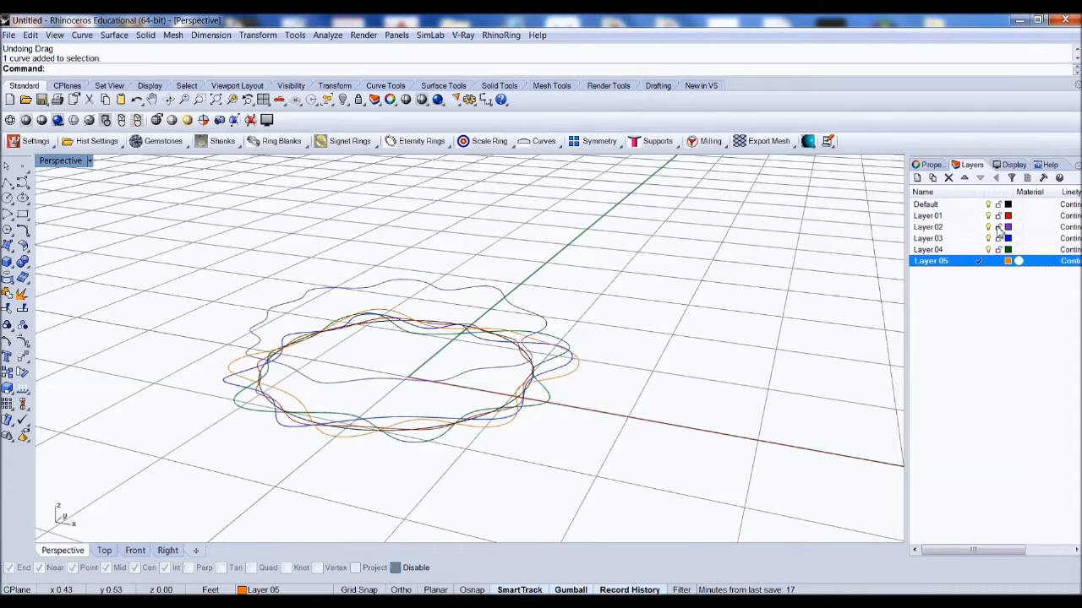
Step: Raise the Layer 03 wavy curve along Z above the Layer 02 curve with the gumball
left_click(534, 370)
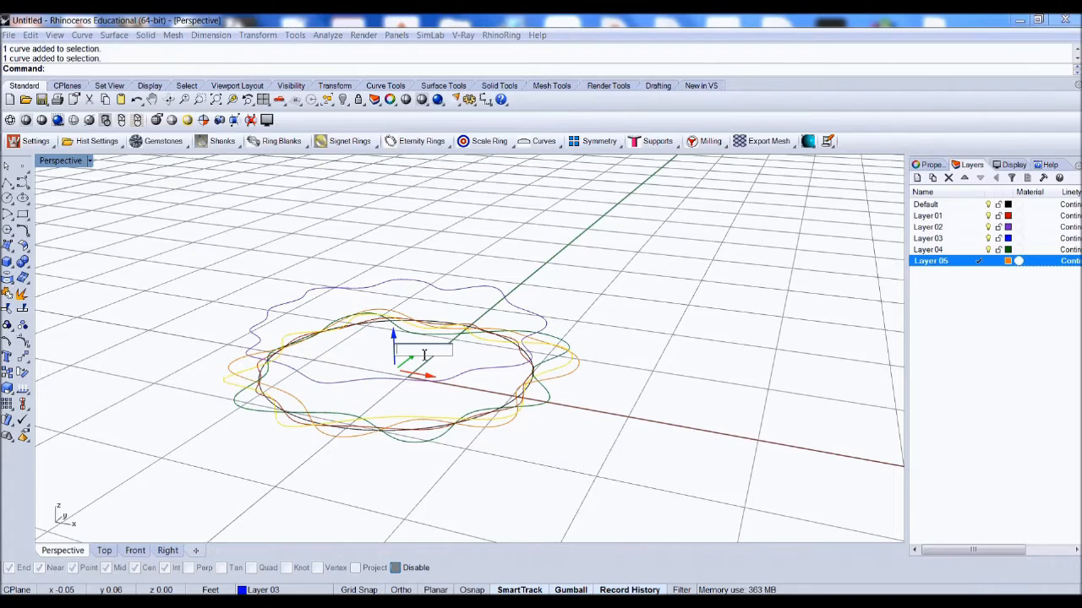
key("Return")
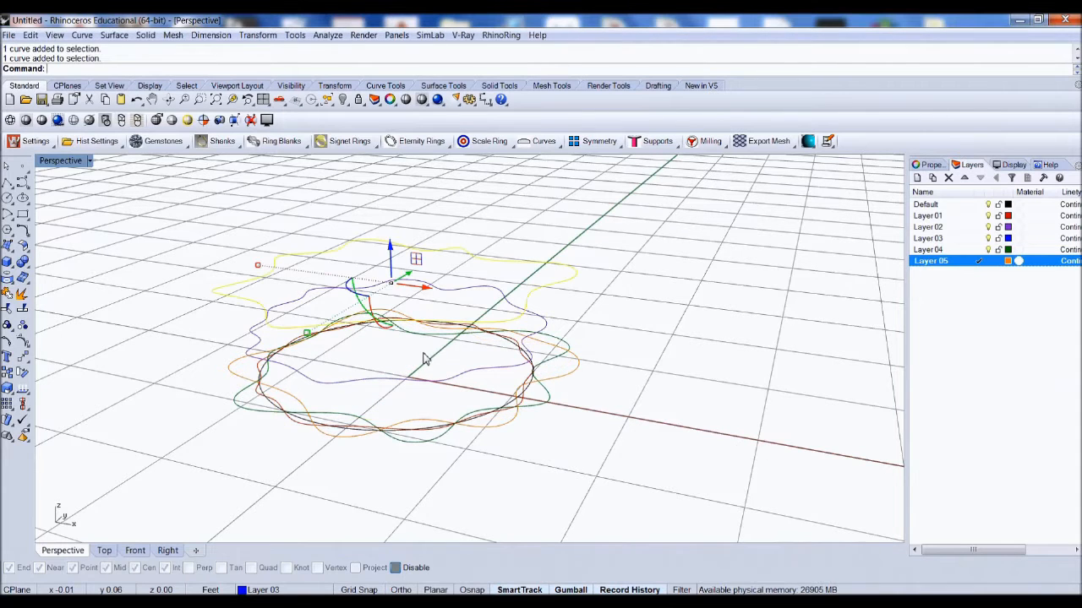
left_click(770, 269)
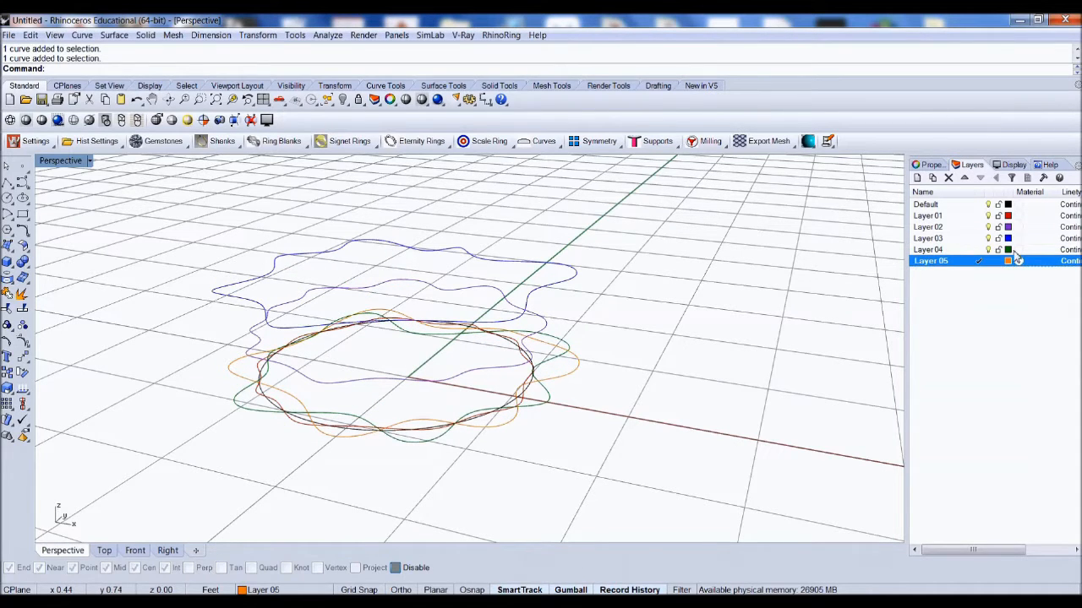
Step: Move the Layer 04 wavy curve 1 unit up along Z with the gumball
left_click(566, 344)
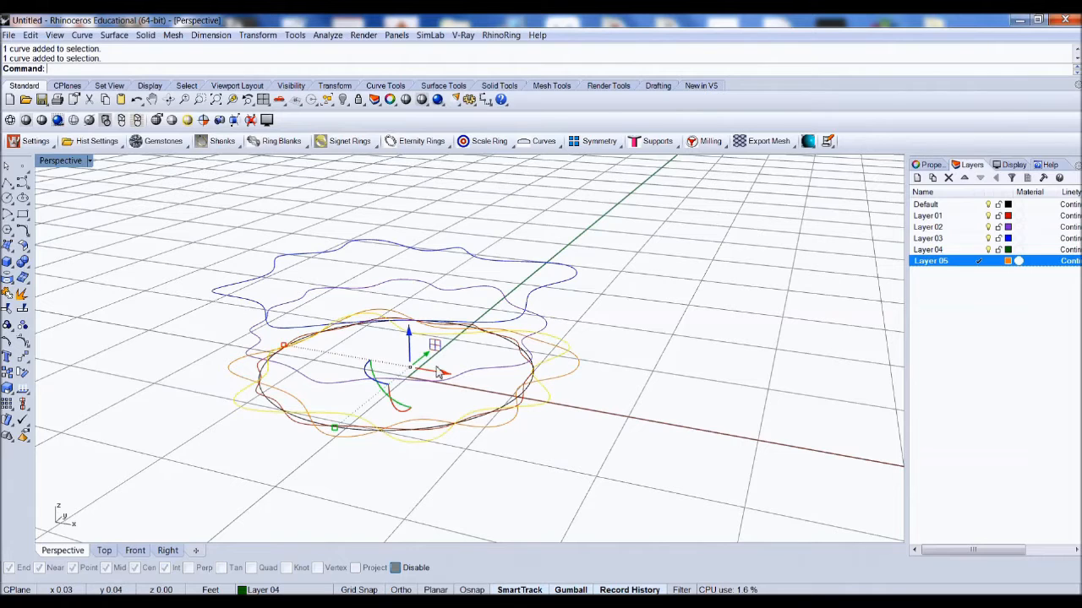
left_click(411, 350)
type("1.5")
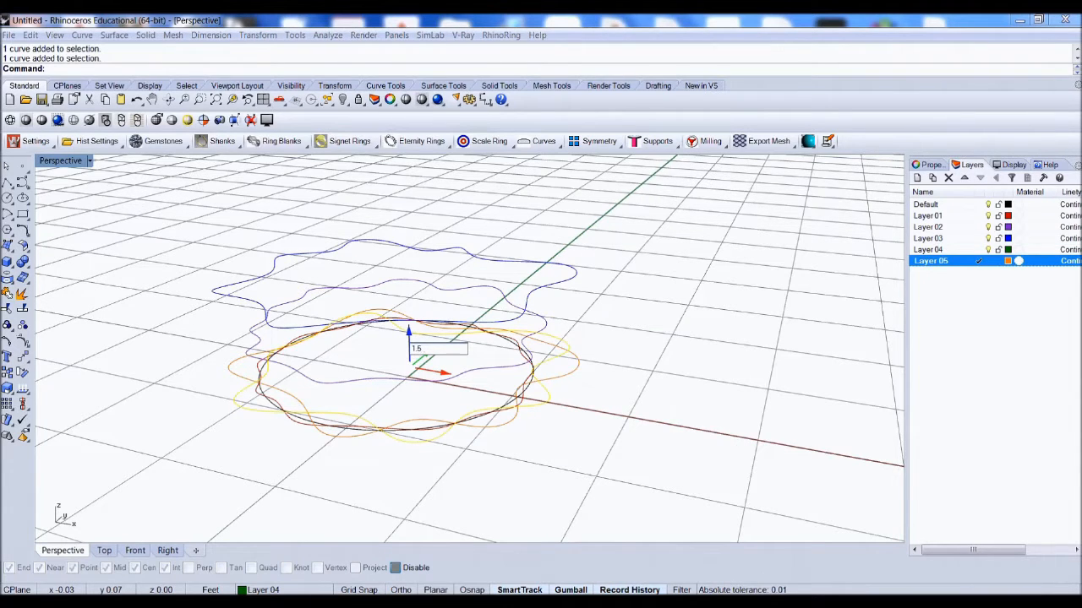
key("Return")
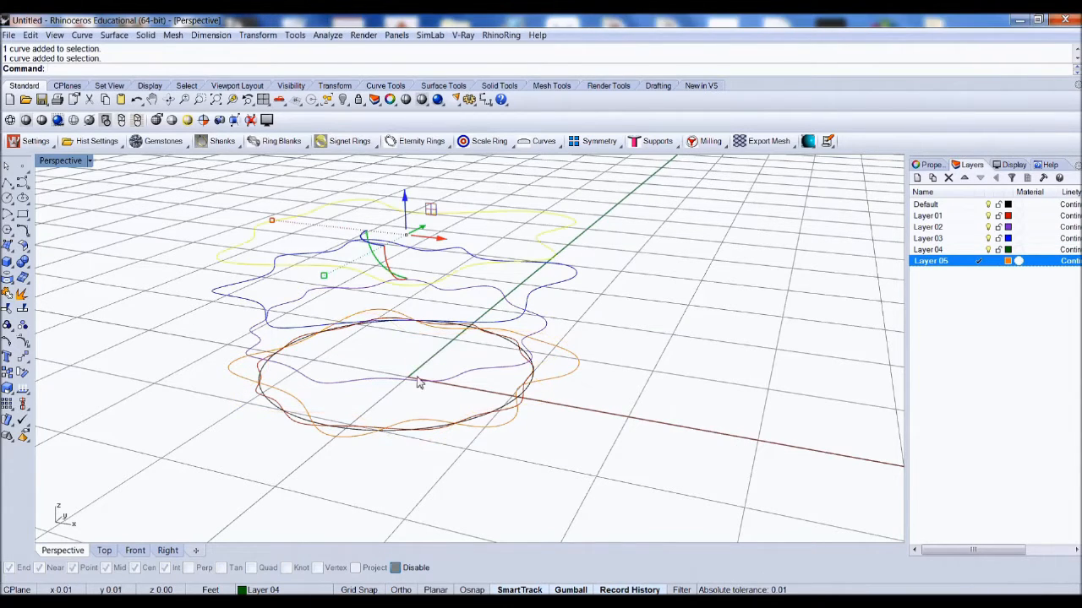
left_click(627, 305)
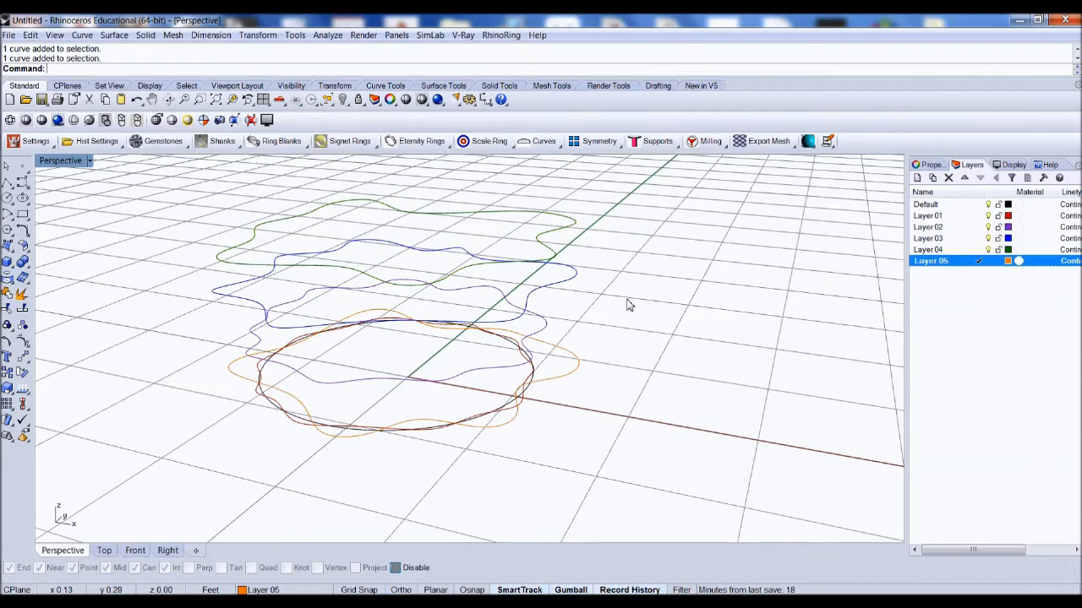
Step: Raise the Layer 05 orange curve along Z to the top of the stack with the gumball
left_click(556, 381)
left_click(402, 357)
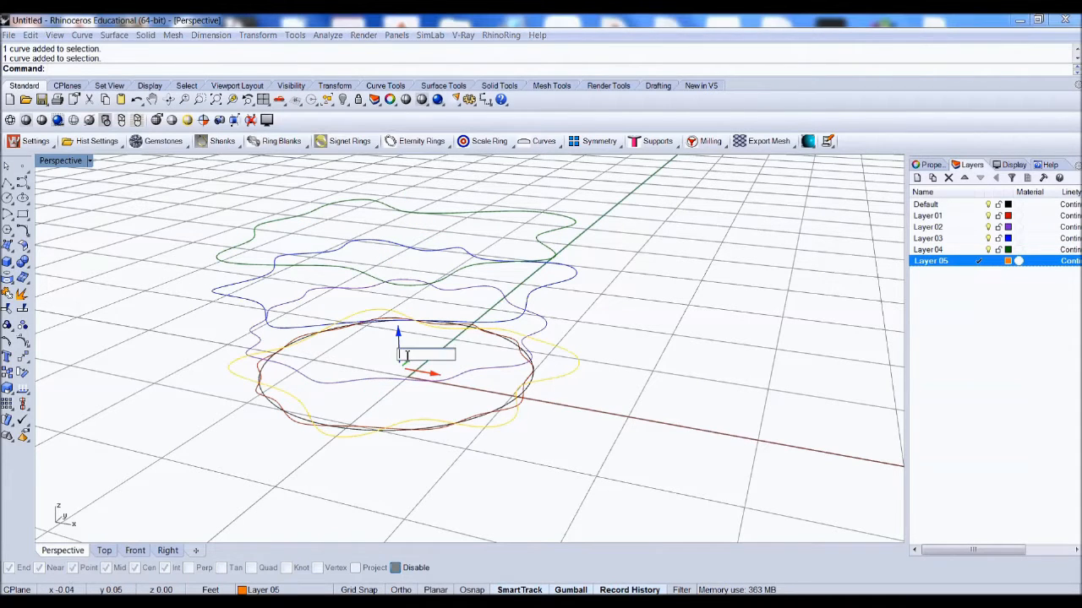
key("Return")
left_click(604, 359)
scroll(479, 386, "down", 2)
mouse_move(471, 364)
right_mouse_down()
mouse_move(482, 340)
mouse_move(518, 334)
mouse_move(529, 346)
mouse_move(495, 374)
mouse_move(447, 375)
mouse_move(407, 359)
mouse_move(471, 364)
mouse_move(483, 378)
mouse_move(476, 351)
right_mouse_up()
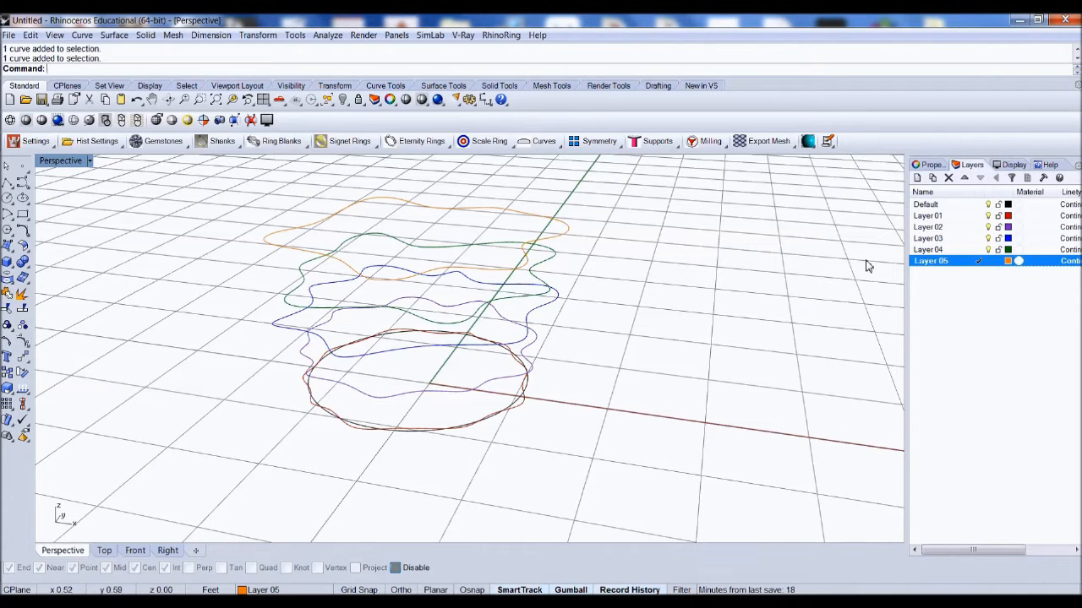
Step: Turn off the Default layer to hide the 3-inch circle
left_click(989, 205)
scroll(552, 376, "down", 2)
mouse_move(573, 360)
right_mouse_down()
mouse_move(545, 340)
mouse_move(575, 326)
mouse_move(587, 355)
mouse_move(548, 380)
mouse_move(524, 367)
mouse_move(517, 308)
right_mouse_up()
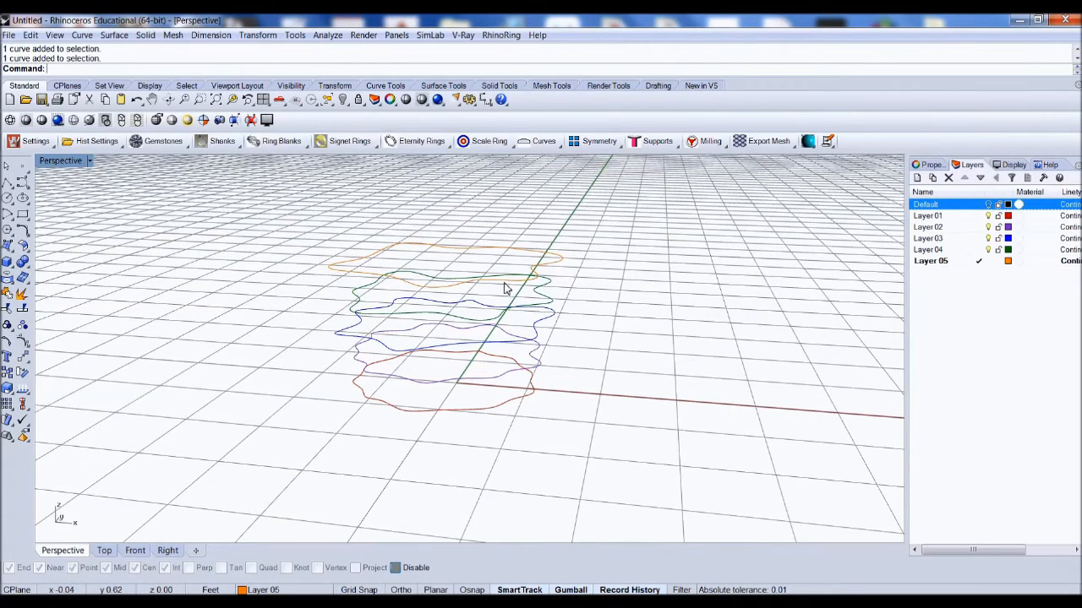
mouse_move(510, 340)
right_mouse_down()
mouse_move(514, 316)
mouse_move(527, 324)
mouse_move(508, 352)
right_mouse_up()
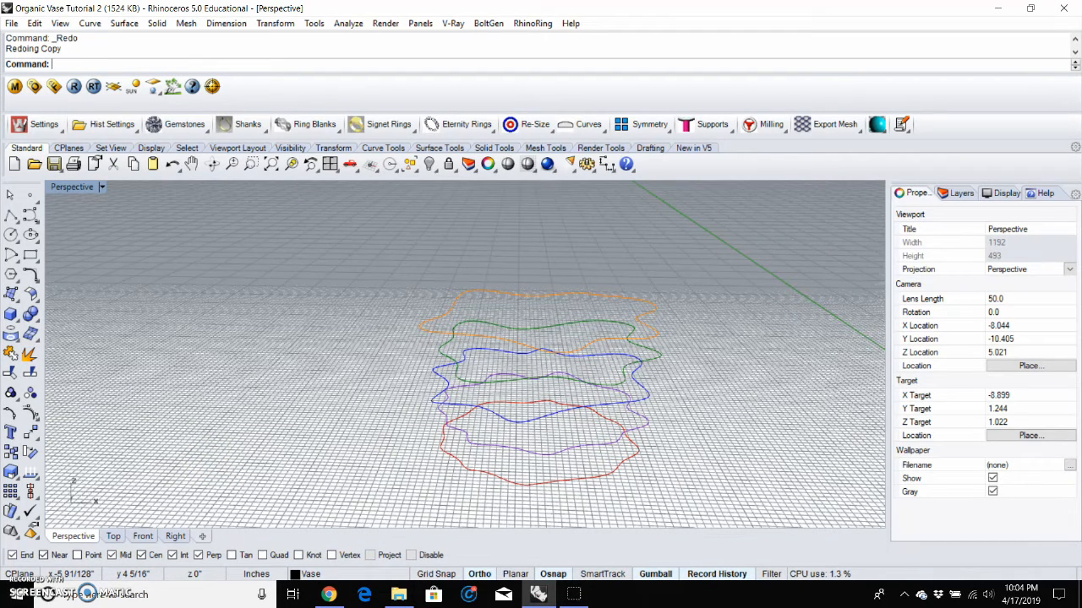
Step: Start Loft and pick the stacked wavy curves one by one from bottom to top
type("t")
key("Return")
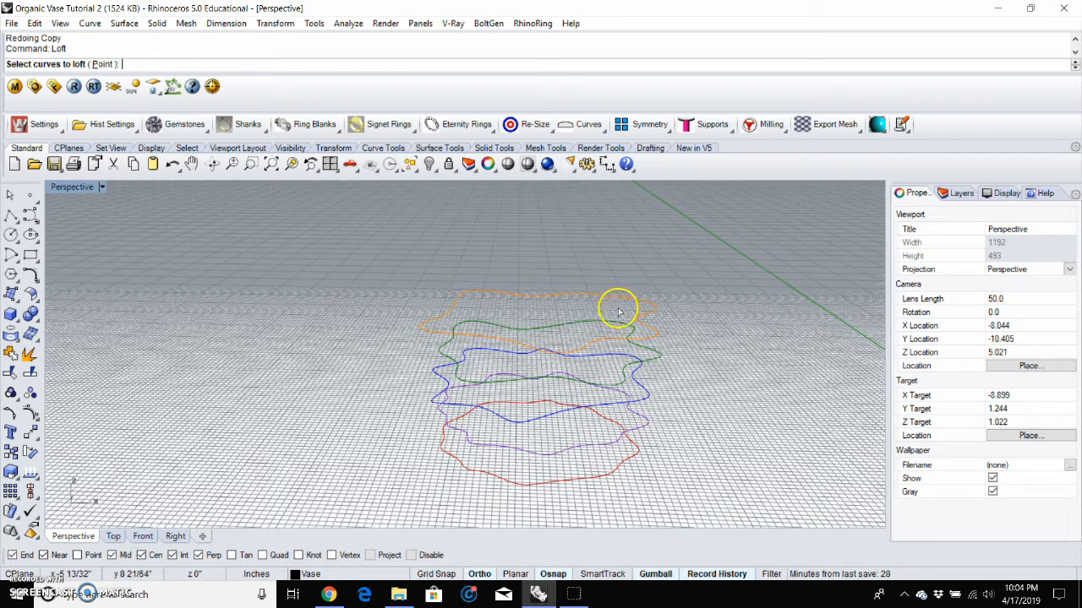
left_click(637, 456)
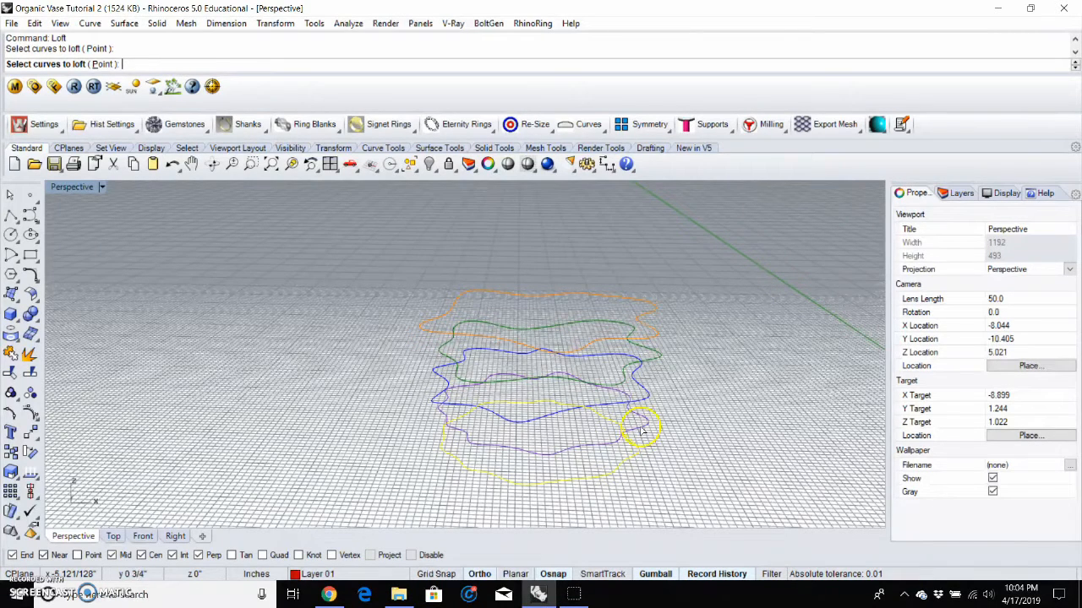
left_click(640, 427)
left_click(641, 402)
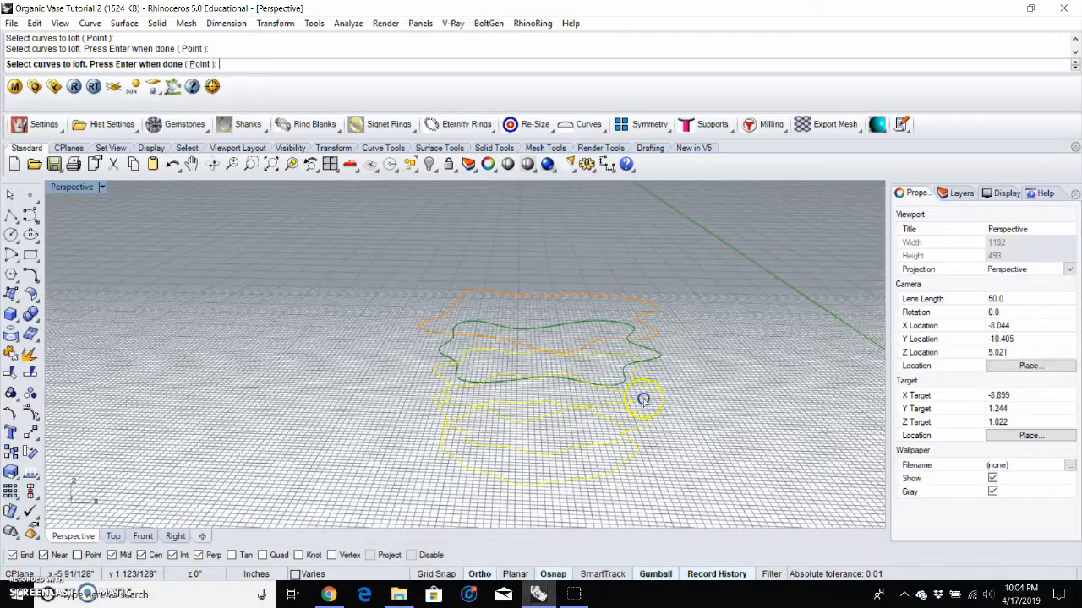
left_click(654, 355)
left_click(649, 341)
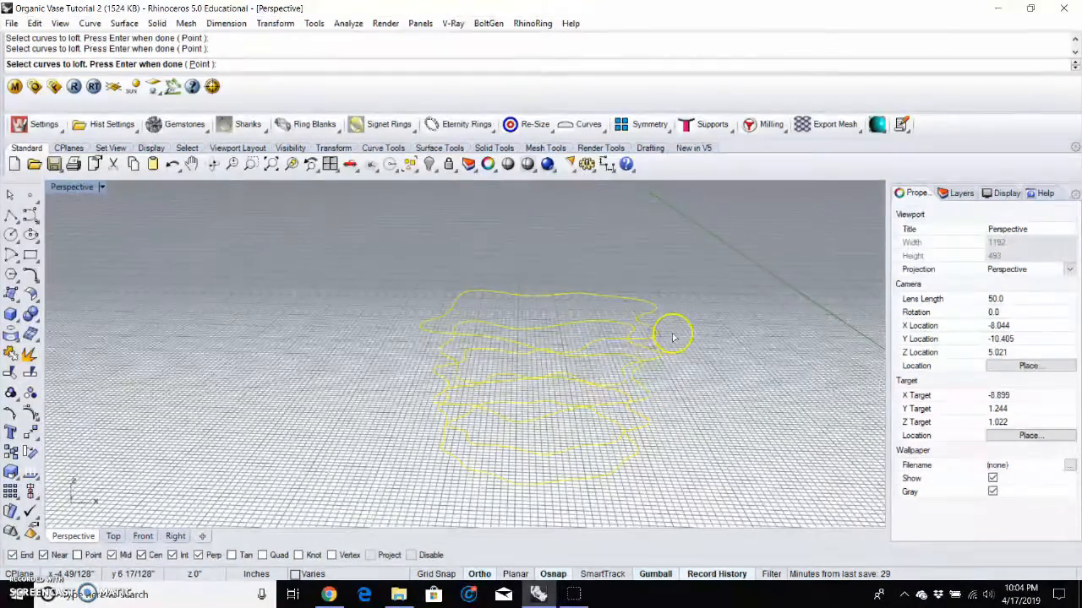
Step: Finish the curve selection, accept the default seams, and preview the loft with the Loose style
key("Return")
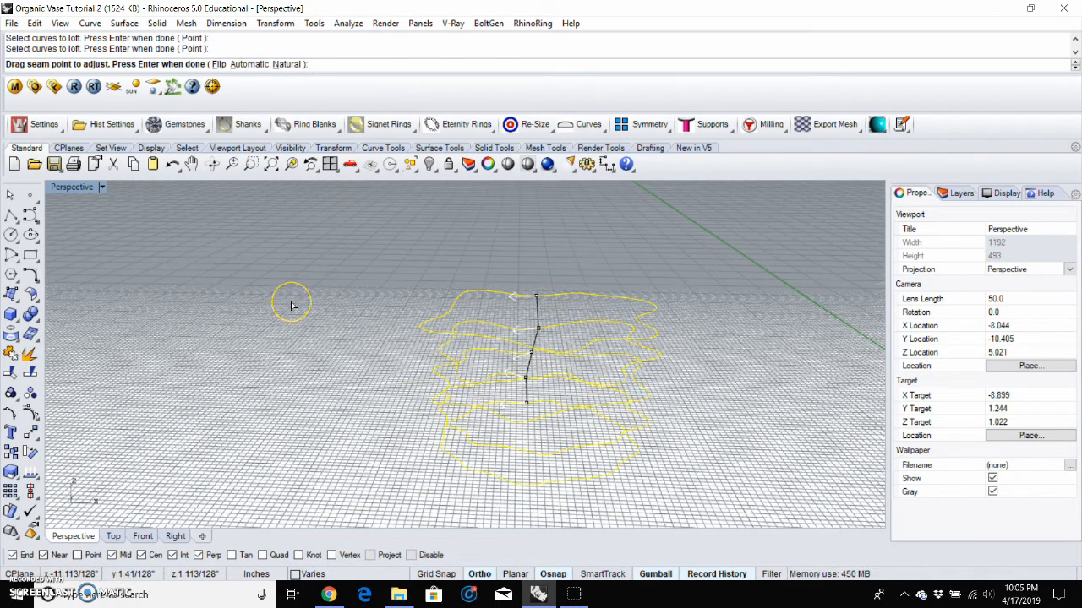
key("Return")
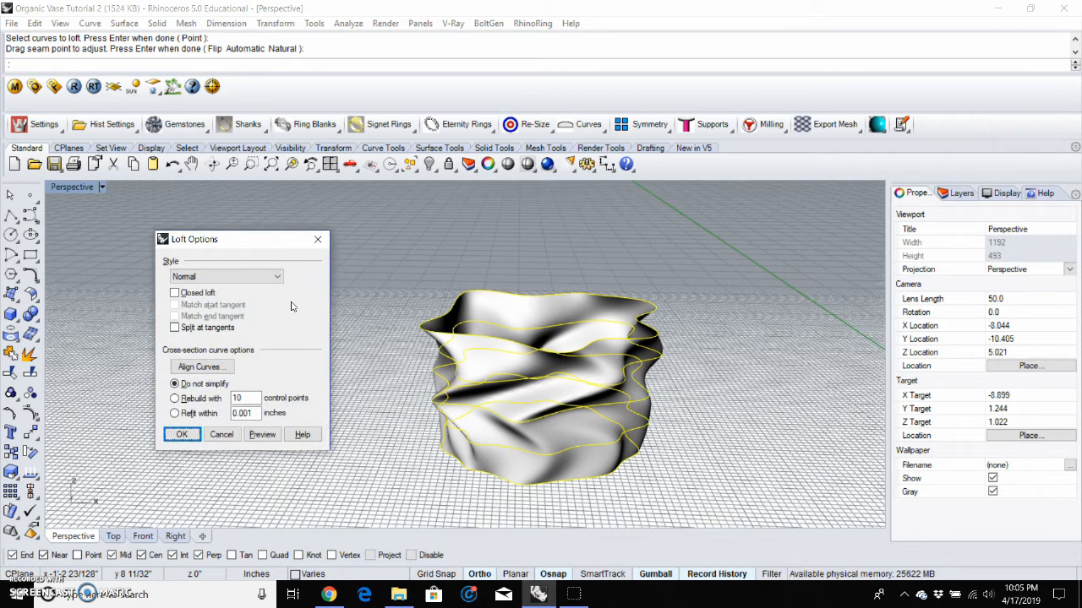
left_click(197, 277)
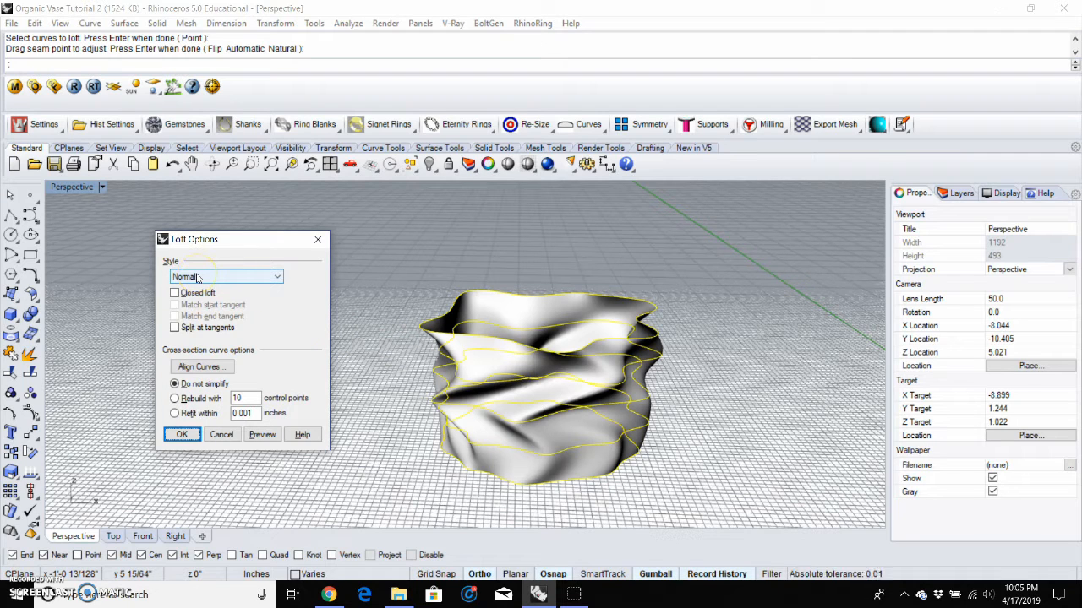
left_click(197, 277)
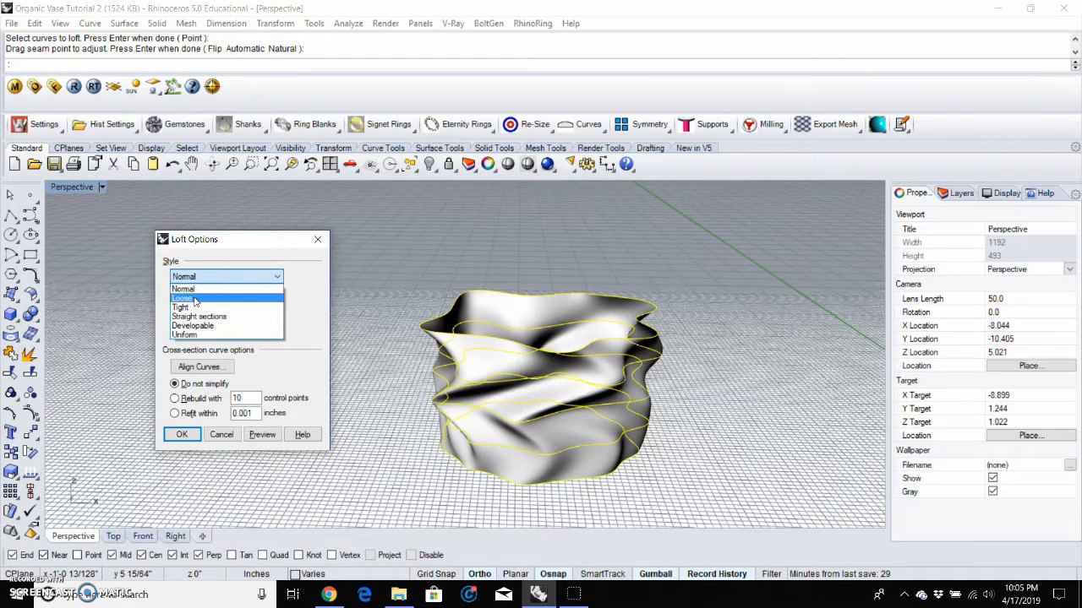
left_click(194, 301)
left_click(252, 438)
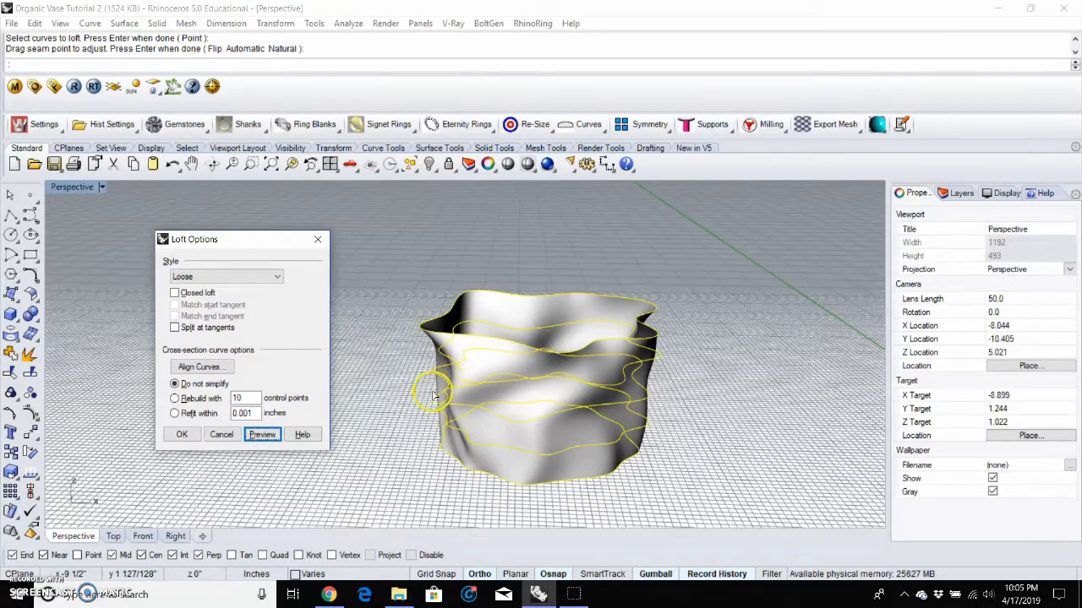
Step: Preview the loft with the Tight style and then the Straight sections style
left_click(230, 278)
left_click(214, 307)
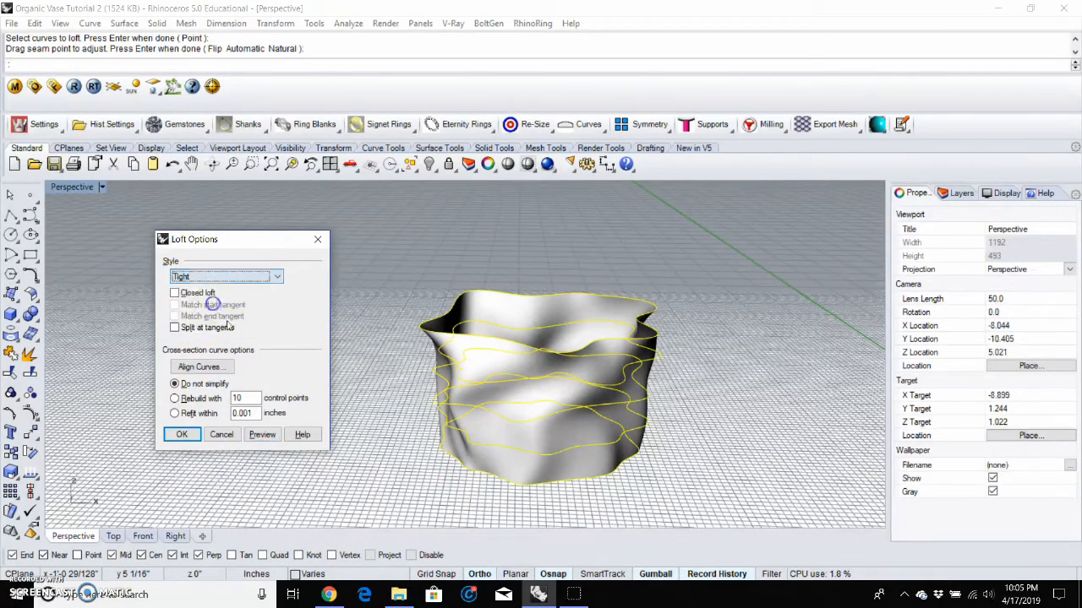
left_click(262, 434)
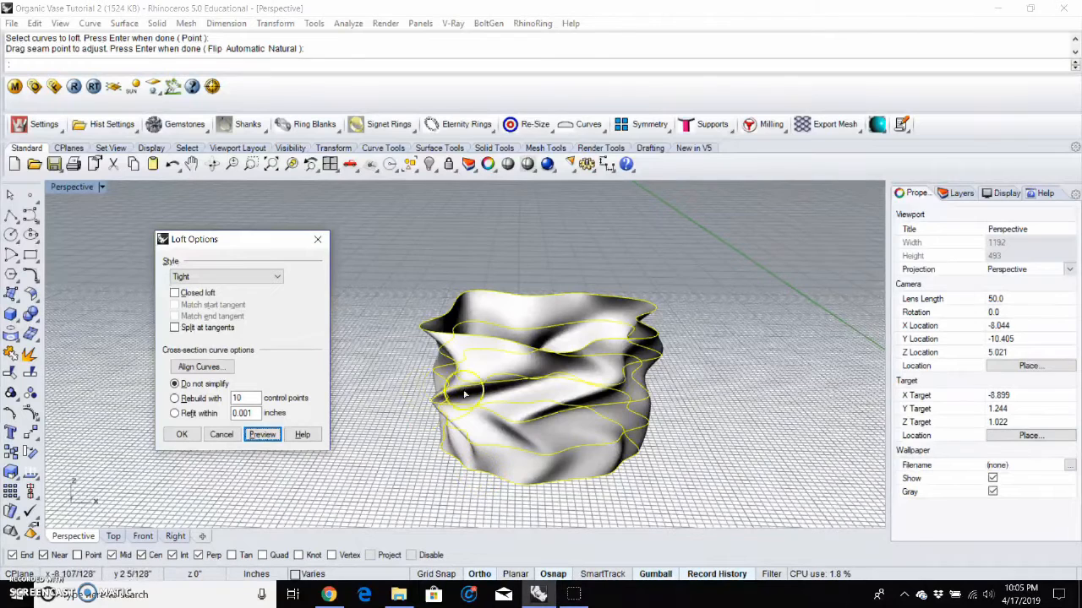
left_click(226, 276)
left_click(204, 316)
left_click(262, 434)
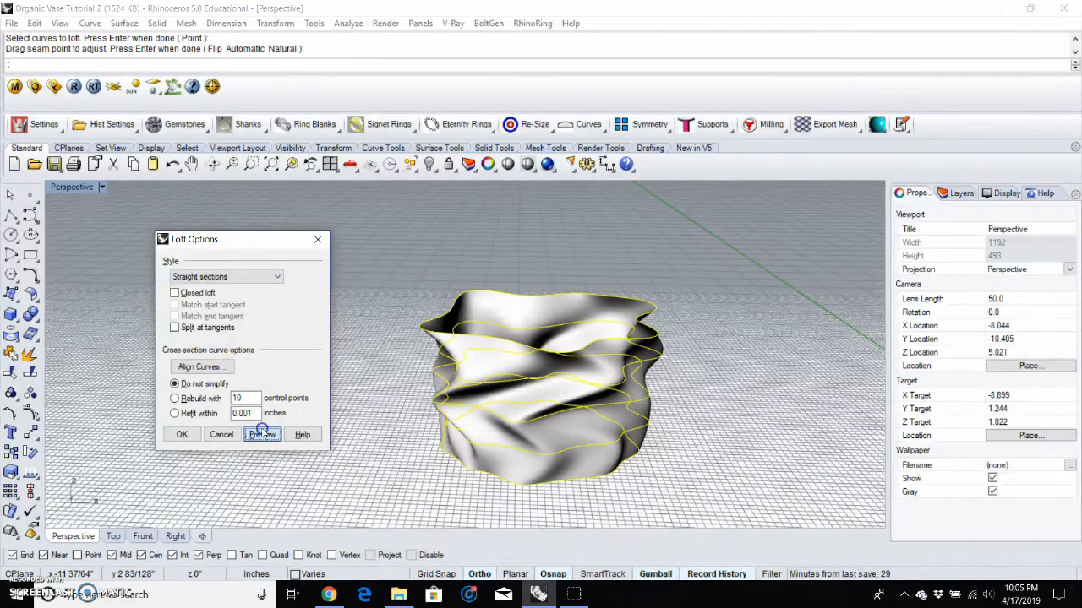
Step: Set the loft style back to Normal, preview it, and create the lofted vase surface
left_click(227, 277)
left_click(218, 290)
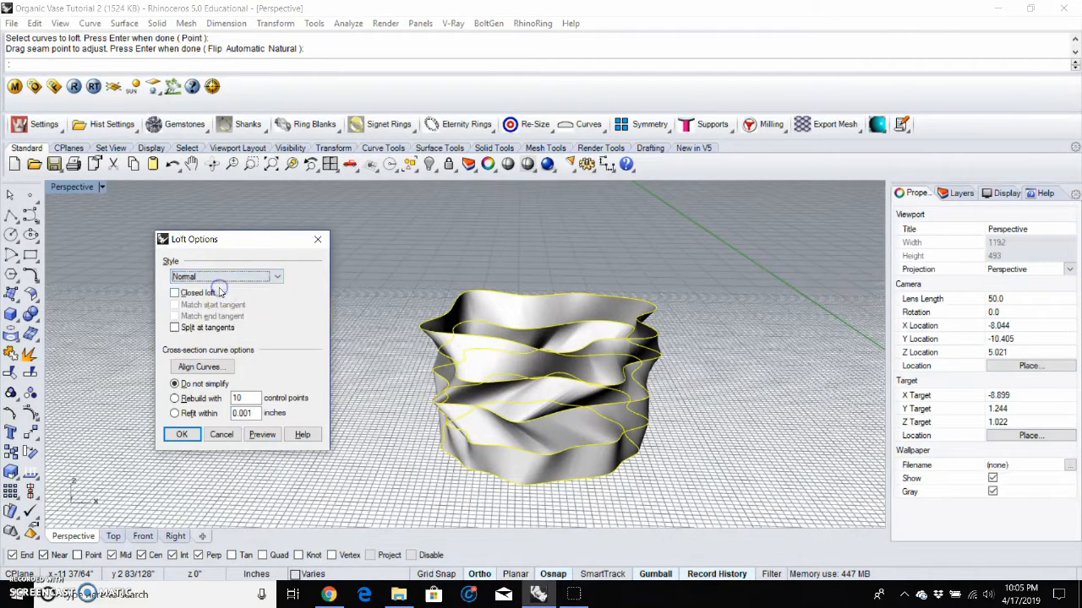
left_click(263, 434)
left_click(185, 434)
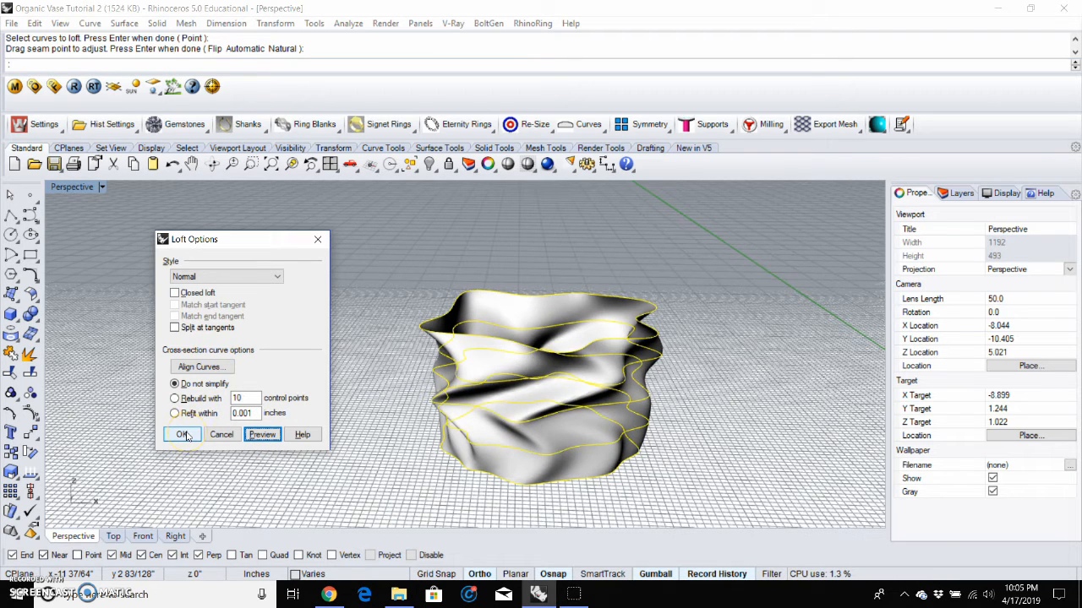
left_click(185, 434)
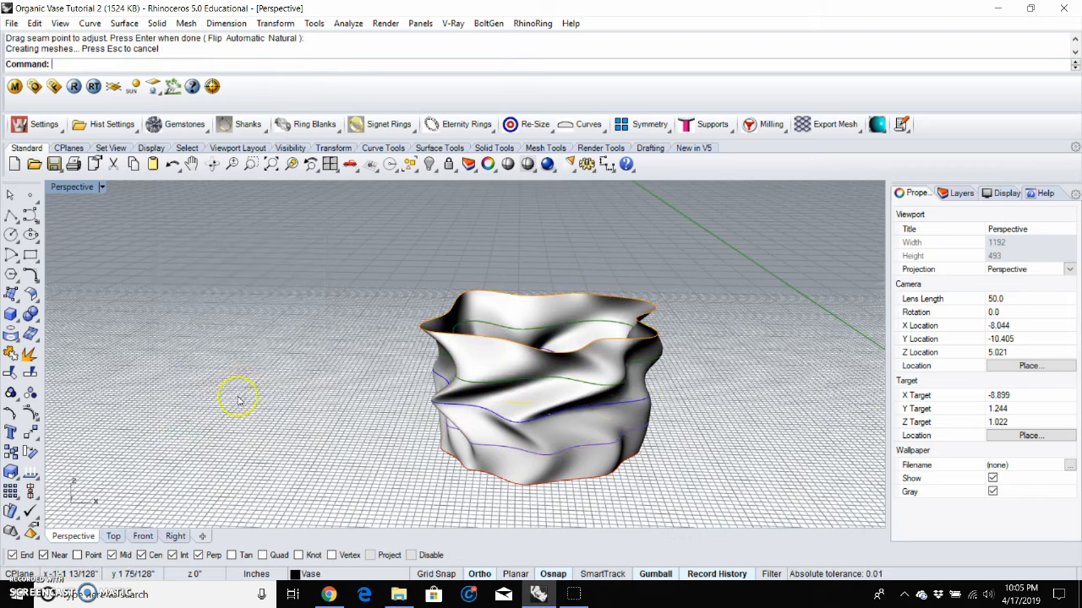
Step: Stretch the lofted vase taller along Z with the gumball scale handle, matching the tall vases beside it
left_click(457, 350)
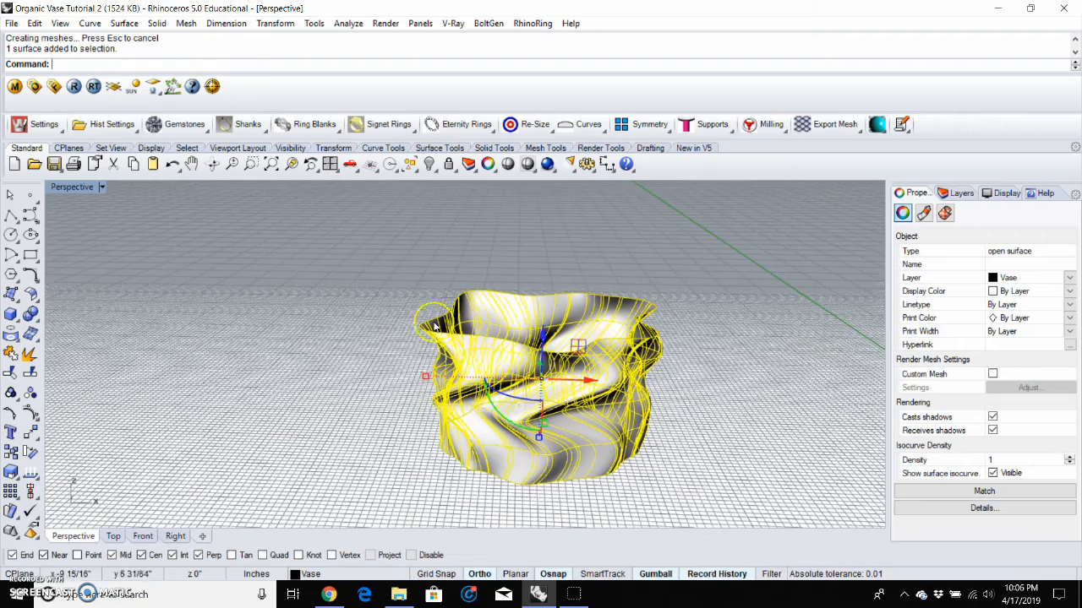
scroll(375, 318, "down", 2)
scroll(375, 318, "down", 2)
left_click(559, 345)
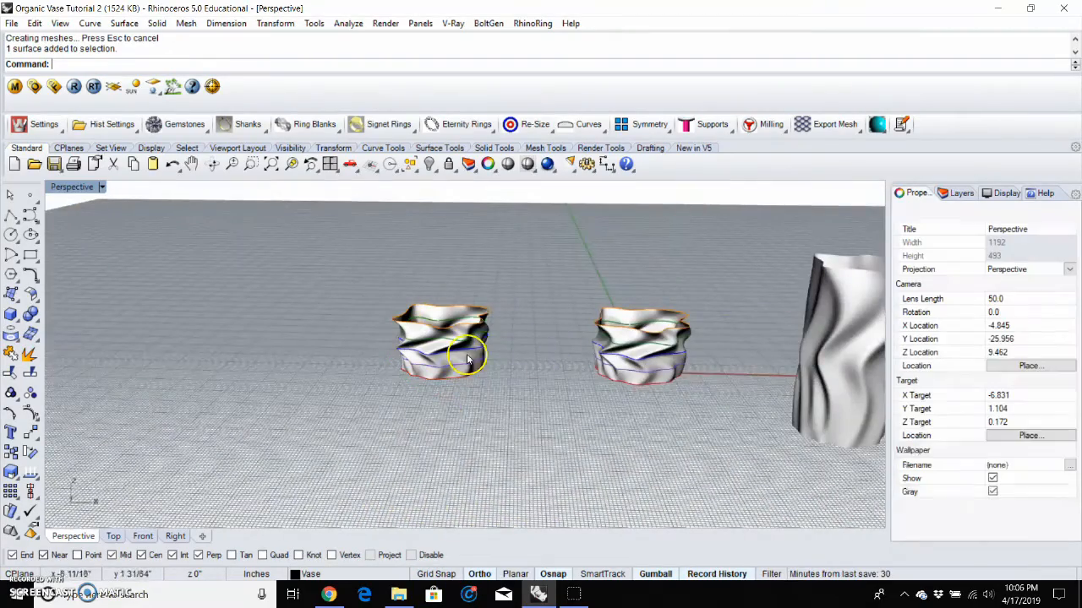
scroll(558, 345, "down", 1)
scroll(657, 313, "up", 3)
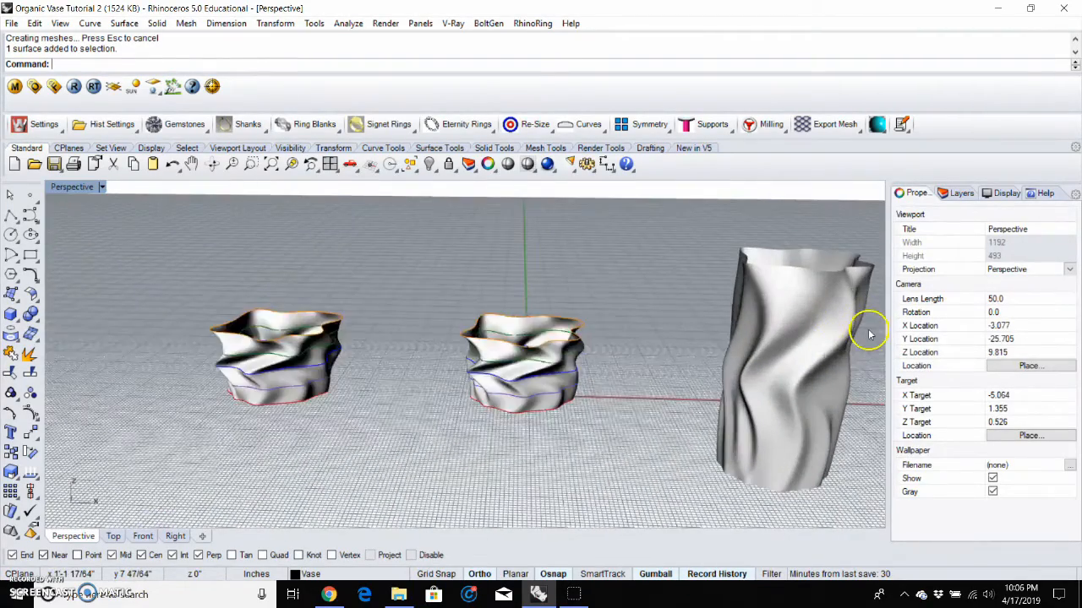
scroll(490, 279, "down", 1)
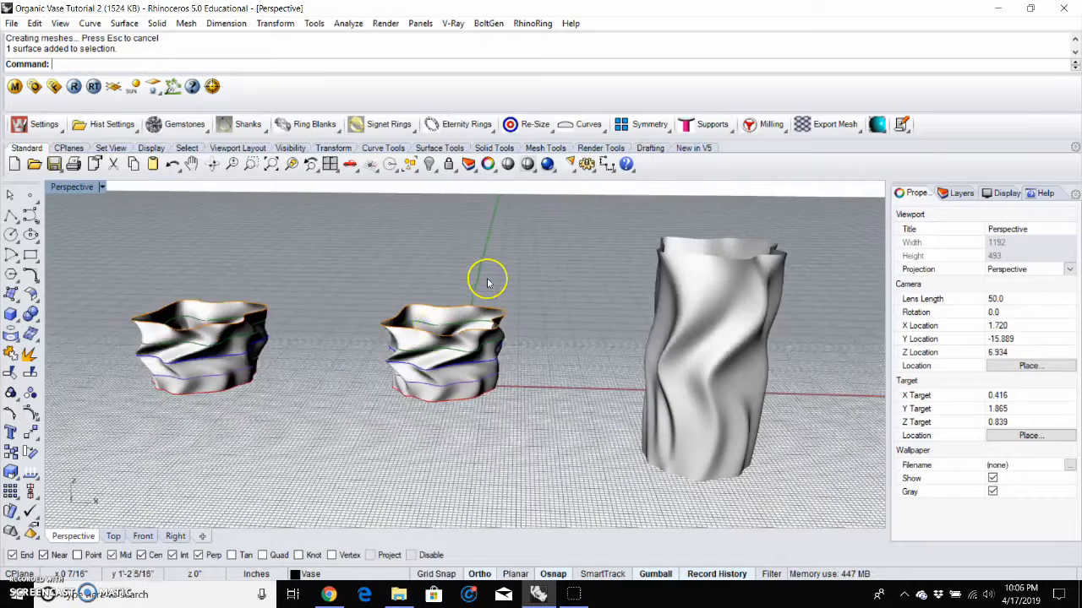
left_click(417, 345)
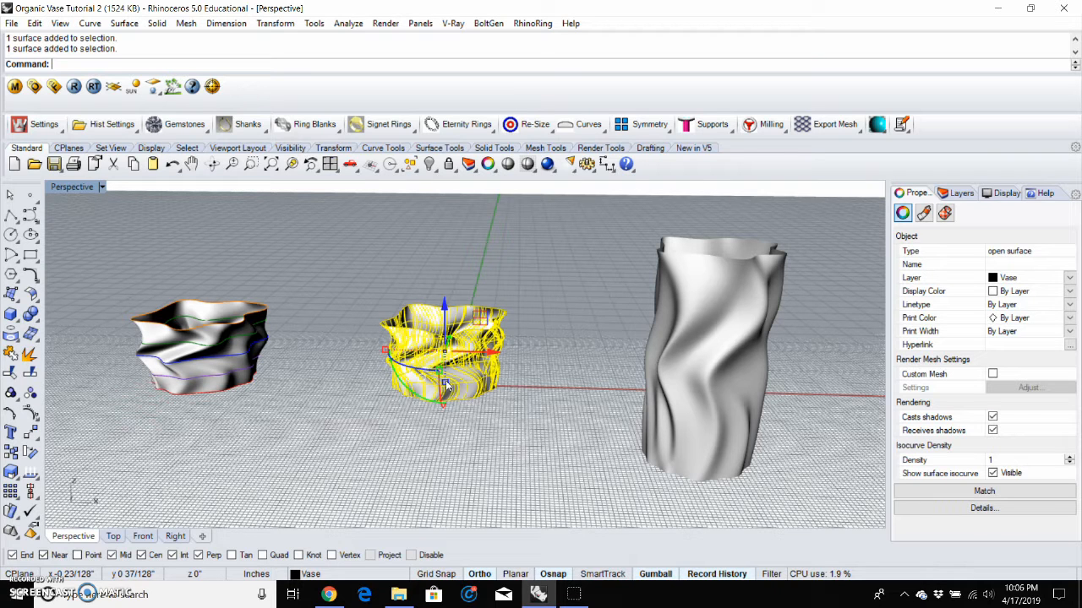
left_click_drag(446, 386, 451, 448)
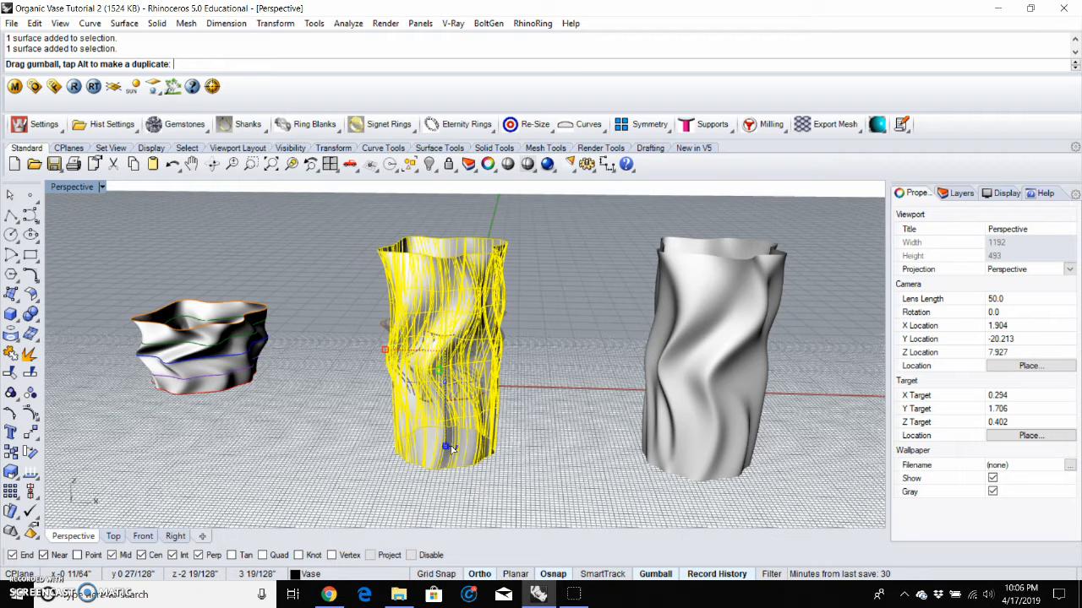
left_click_drag(452, 448, 452, 447)
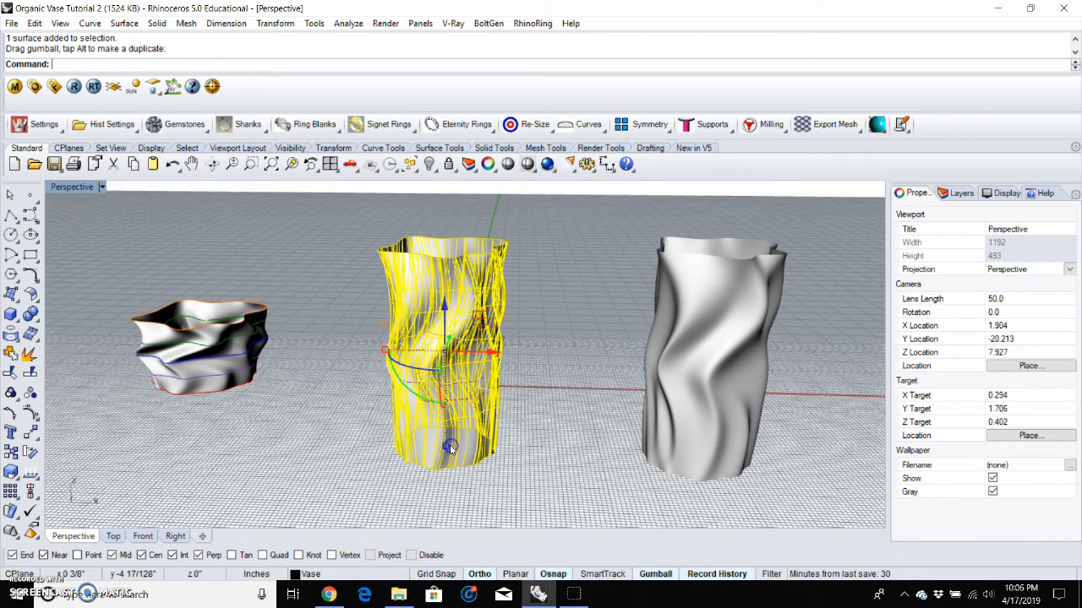
left_click(344, 370)
Step: Offset the stretched vase surface into a solid with distance 1 and round corners, flipping the offset direction
right_click_drag(316, 316, 321, 328)
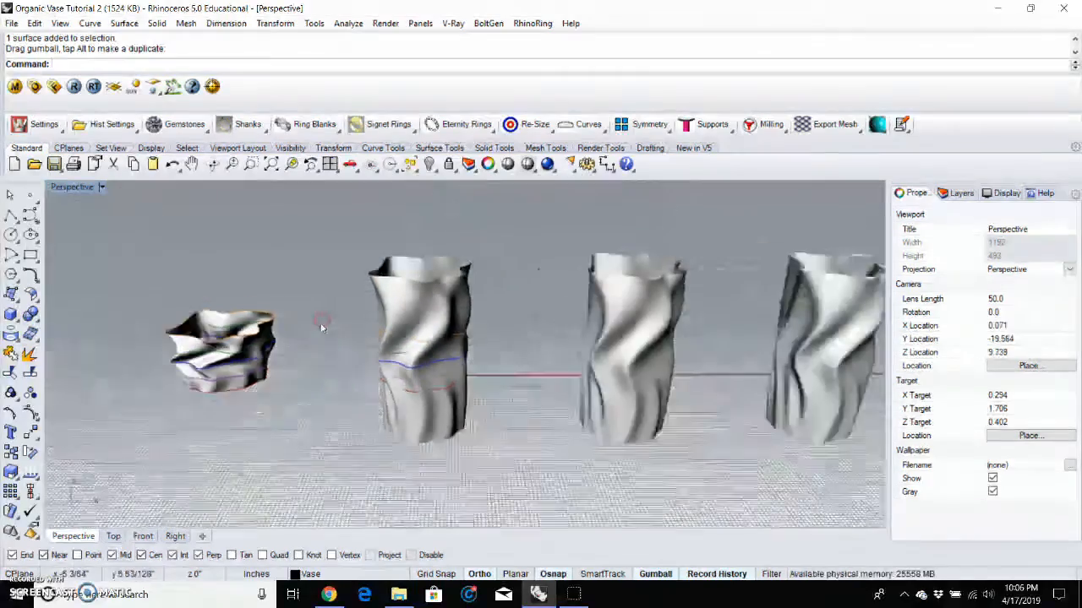
scroll(380, 317, "up", 1)
scroll(560, 314, "up", 2)
scroll(594, 278, "up", 1)
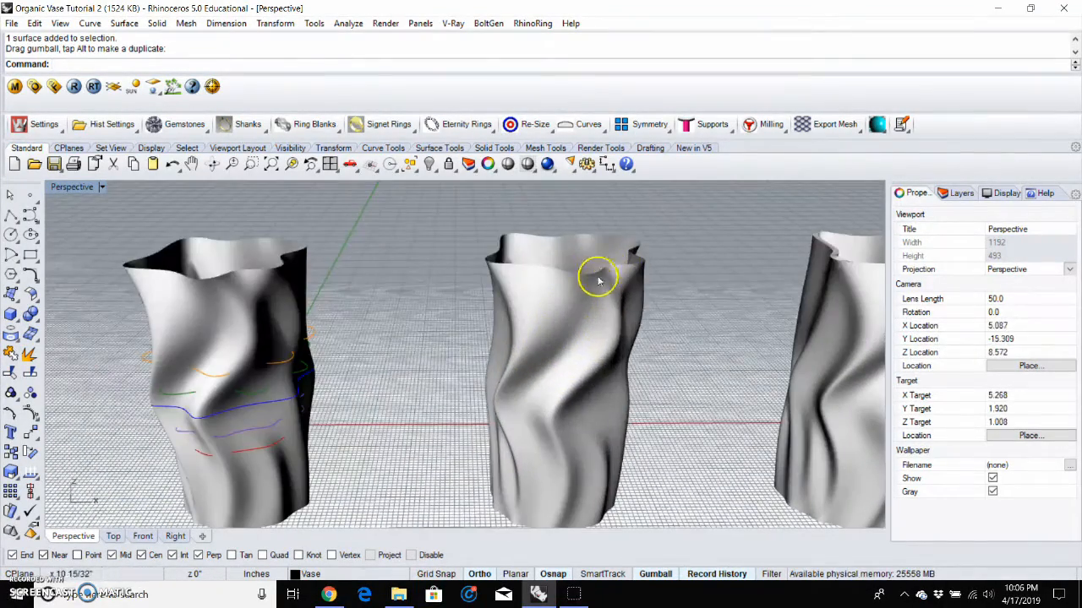
left_click(597, 280)
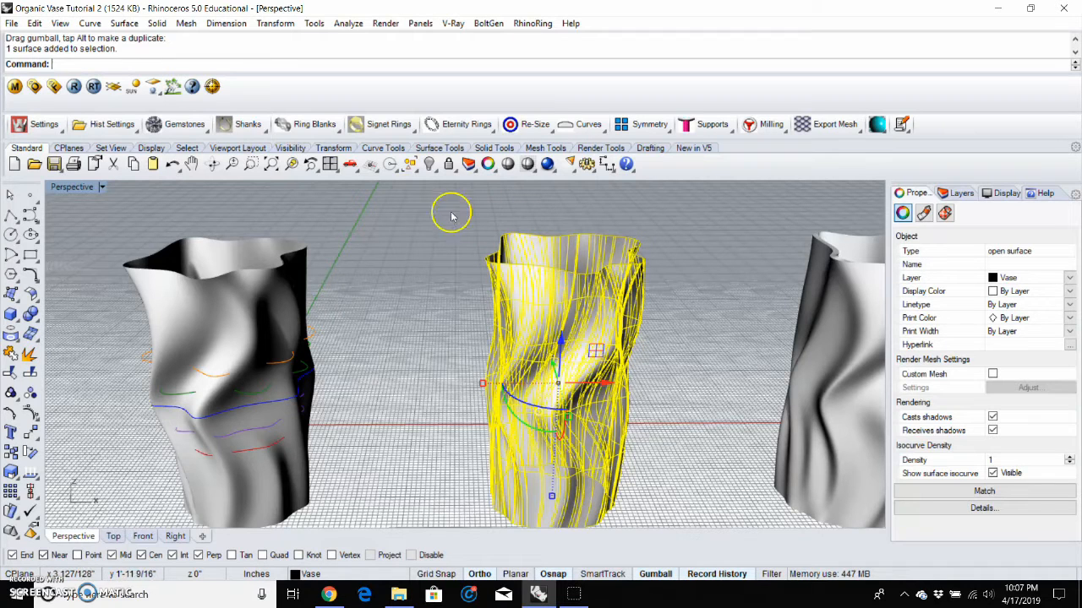
left_click(158, 24)
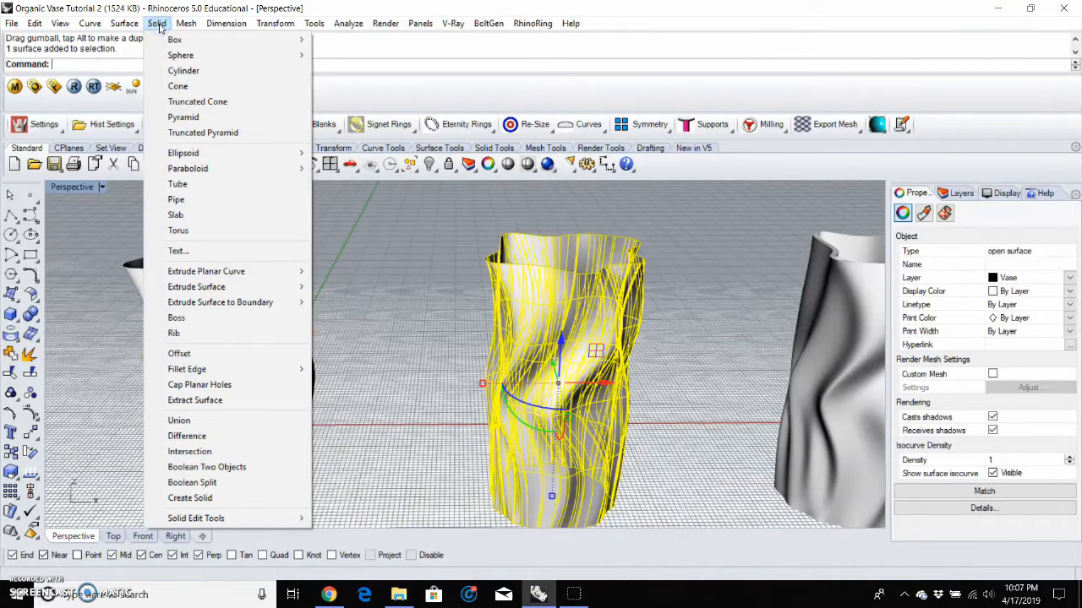
left_click(214, 353)
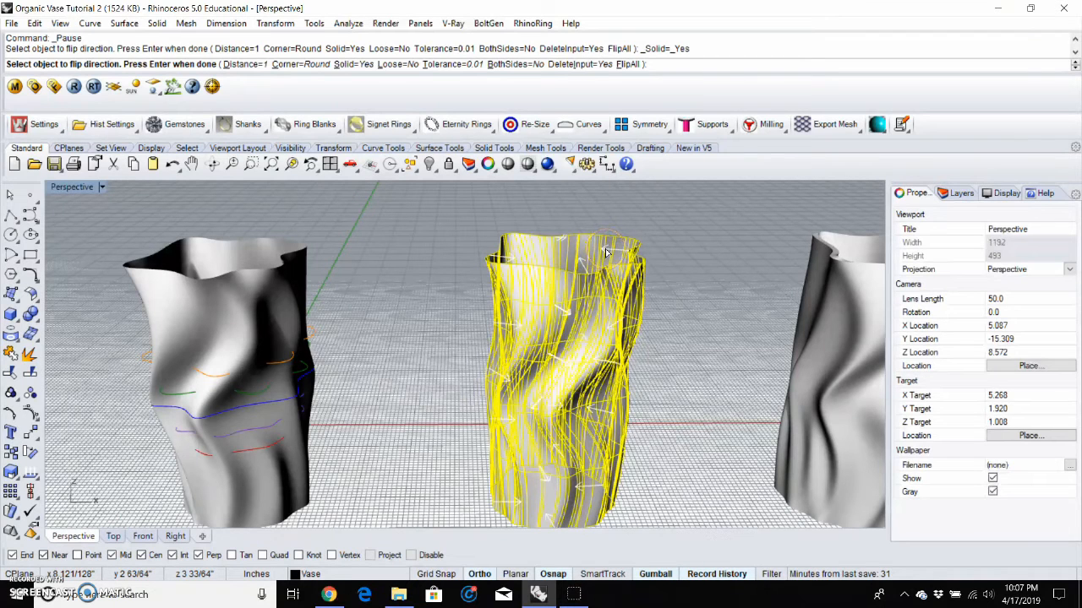
left_click(606, 251)
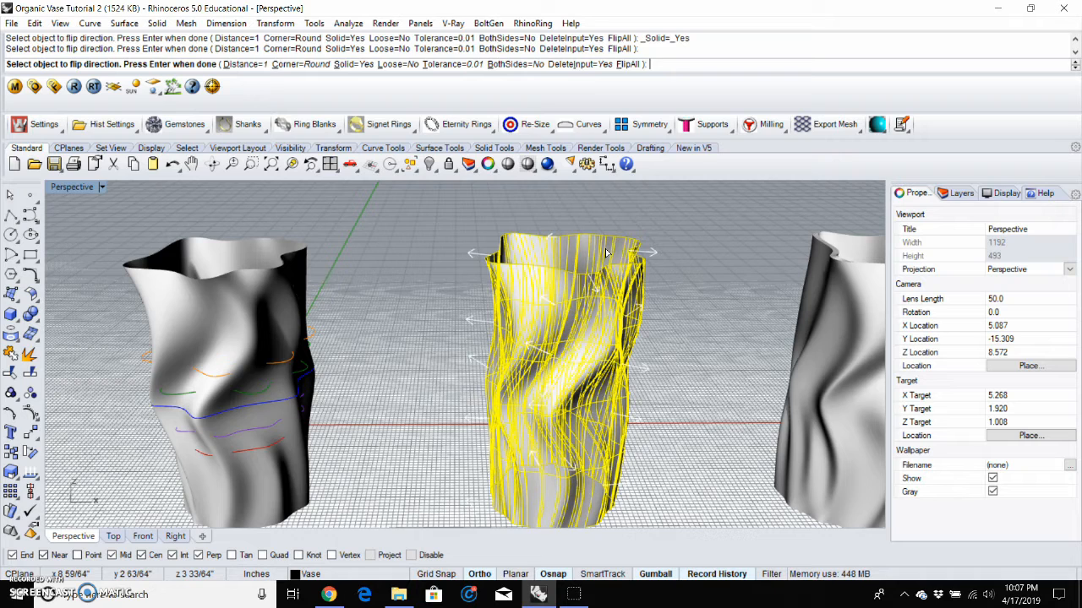
left_click(606, 250)
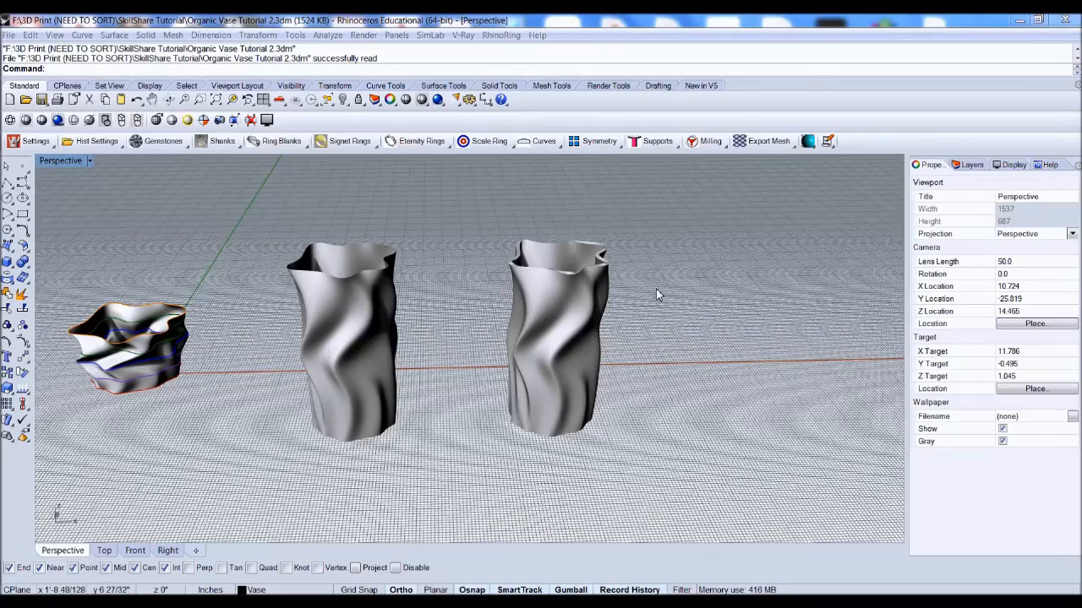
Step: Orbit and zoom around the solid vase to inspect its bottom opening and wall thickness
right_click_drag(652, 300, 577, 328)
scroll(598, 335, "up", 7)
scroll(594, 337, "down", 5)
left_click(577, 329)
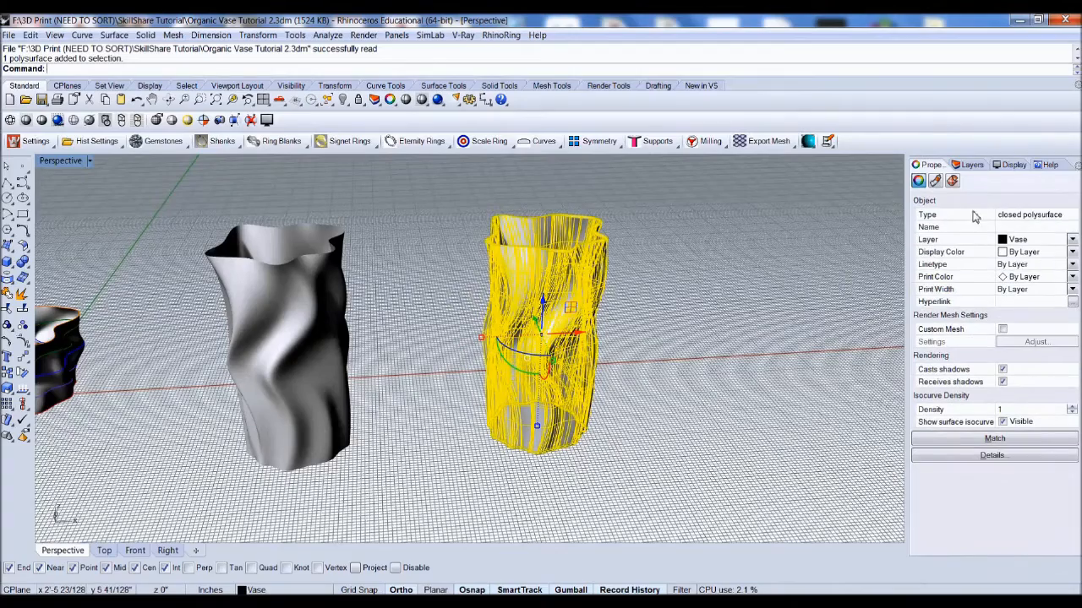
left_click(671, 251)
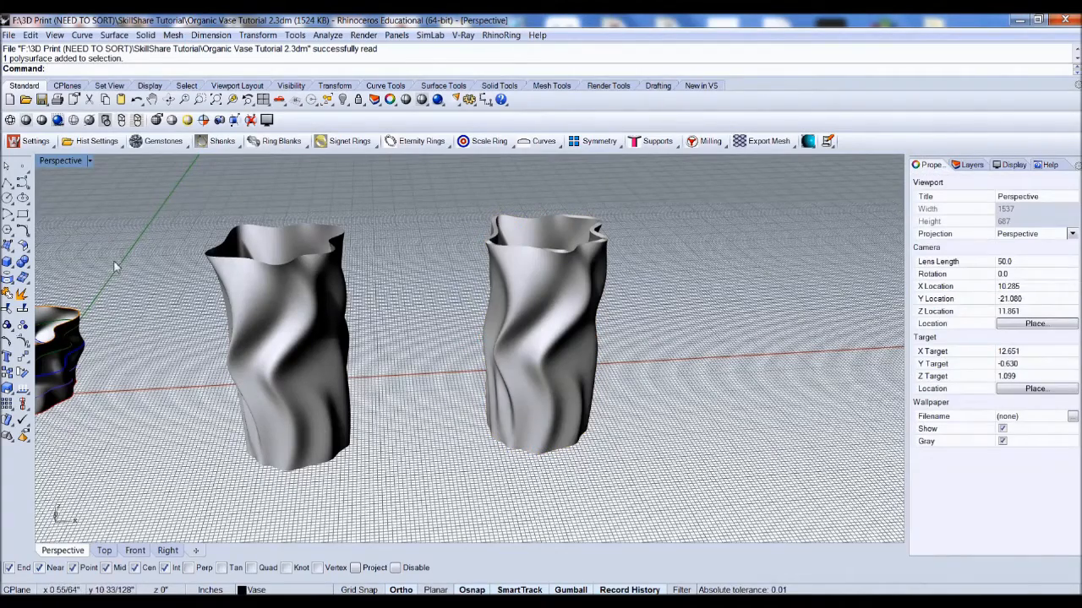
scroll(580, 495, "up", 6)
right_click_drag(577, 494, 522, 445)
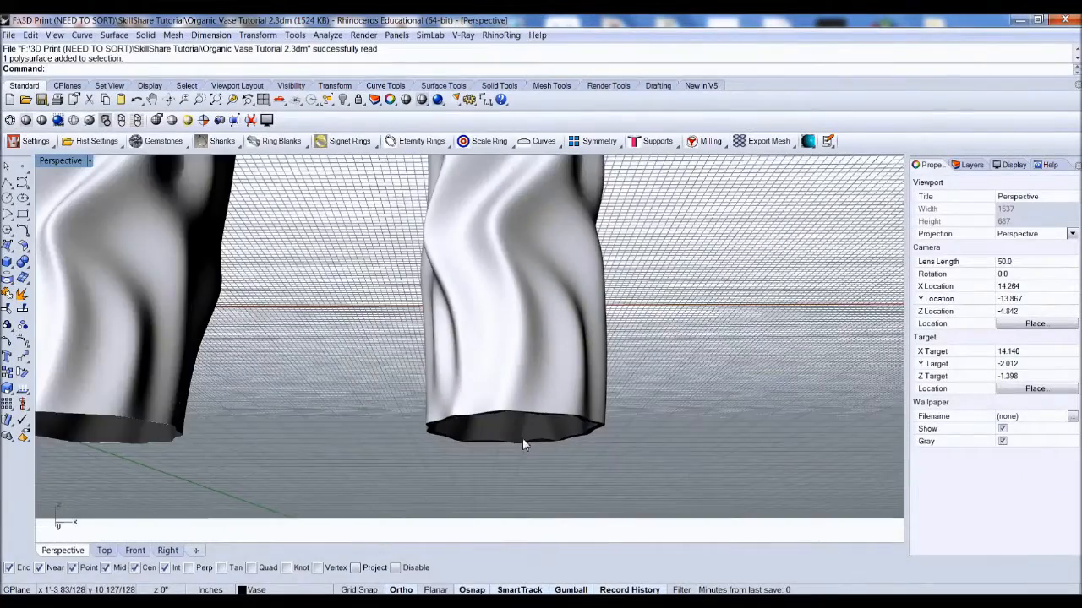
scroll(522, 445, "up", 10)
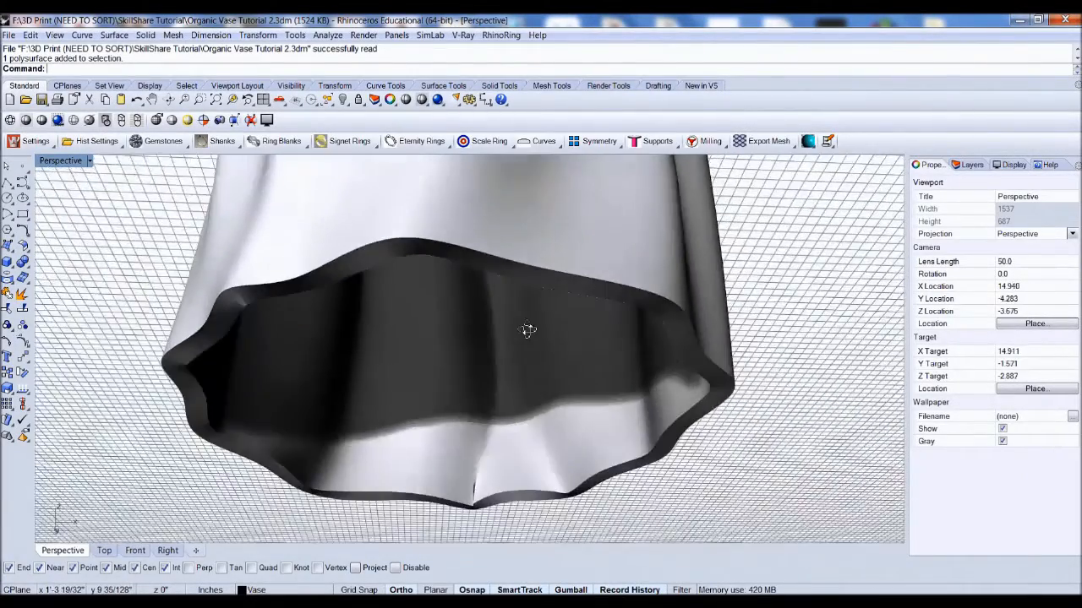
right_click_drag(528, 330, 384, 321)
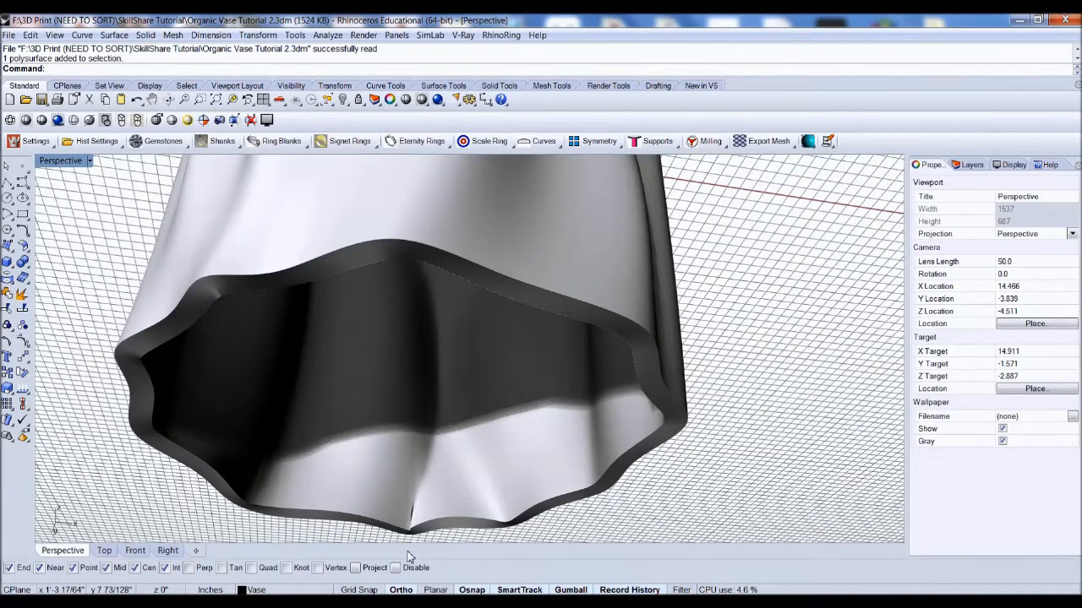
right_click_drag(380, 353, 251, 382)
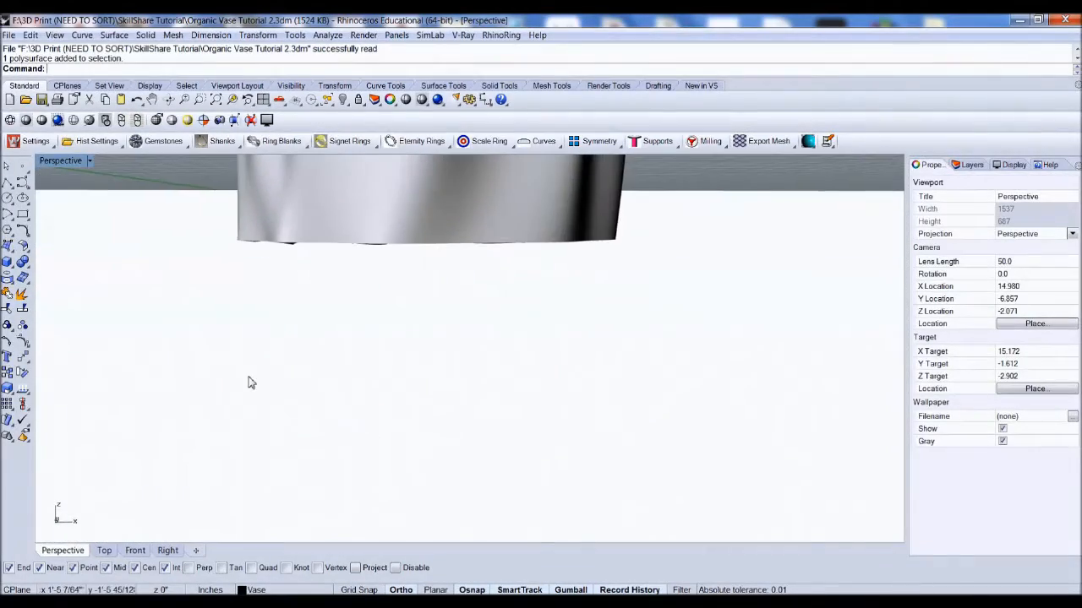
Step: Examine the vase's base in the Front view, then return to the Perspective view
left_click(127, 552)
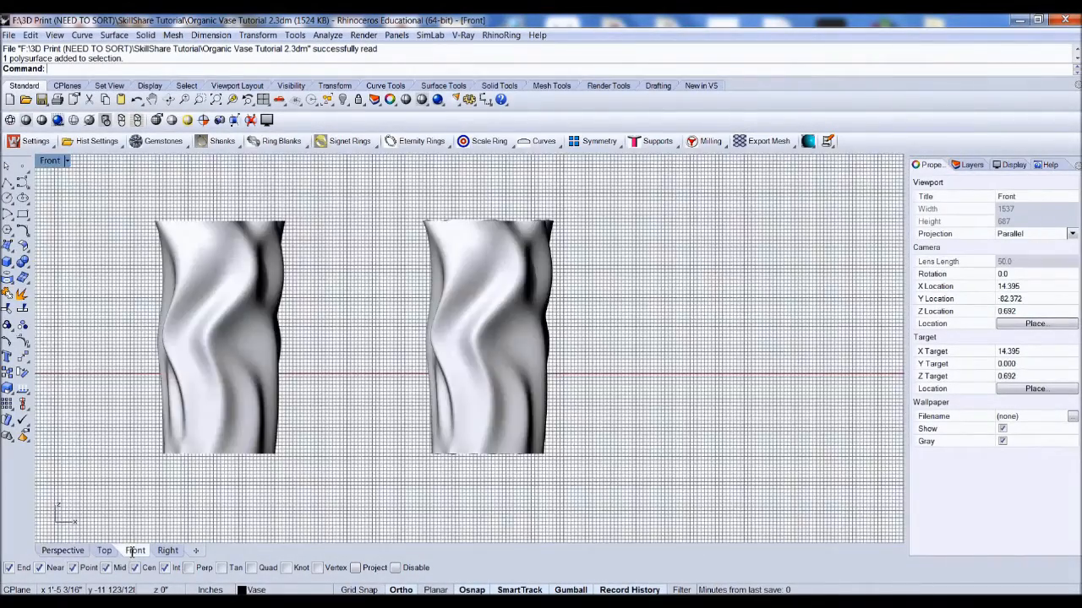
scroll(494, 484, "up", 5)
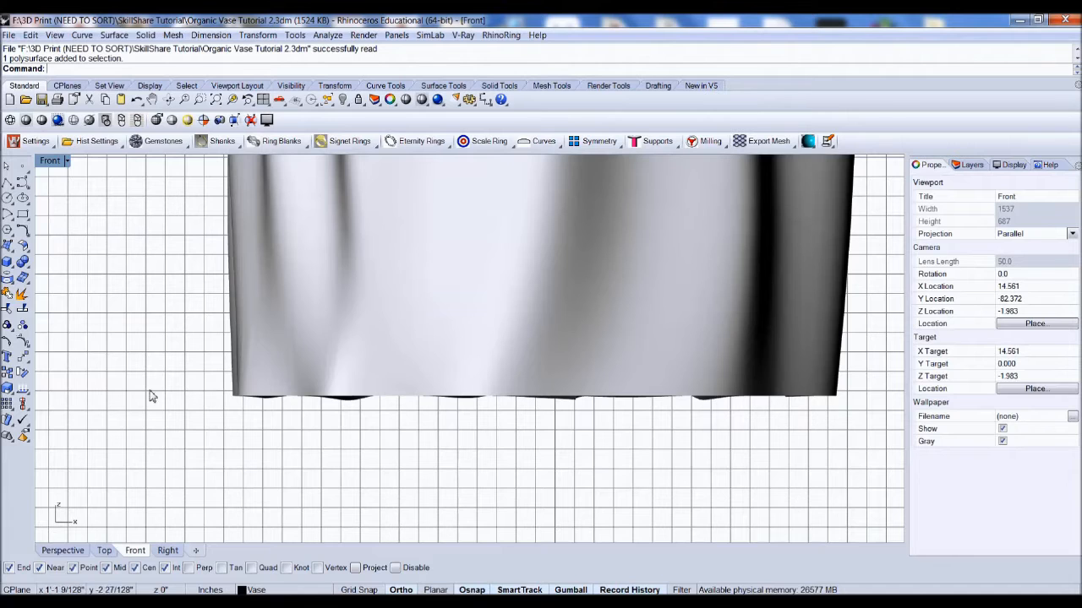
scroll(381, 401, "down", 3)
scroll(439, 398, "down", 2)
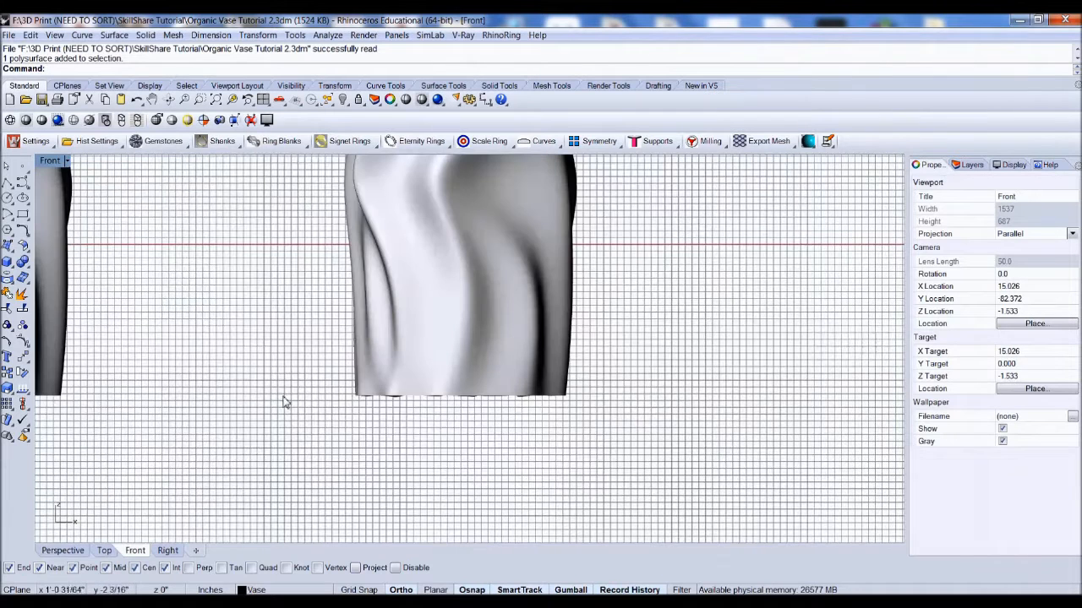
left_click(65, 551)
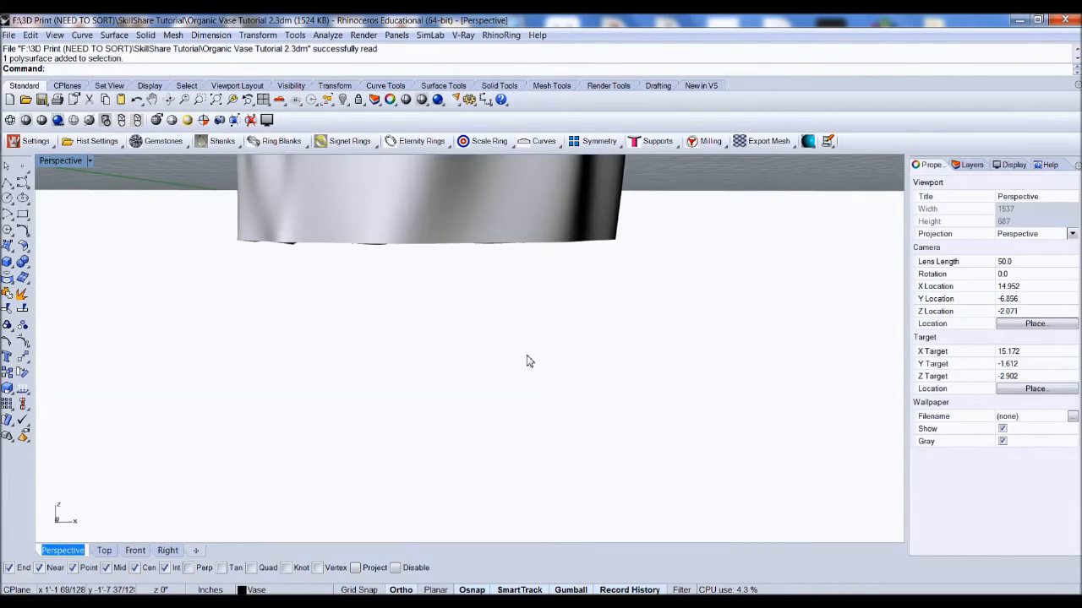
scroll(583, 330, "down", 3)
scroll(589, 350, "down", 5)
right_click_drag(589, 349, 588, 406)
scroll(572, 302, "up", 5)
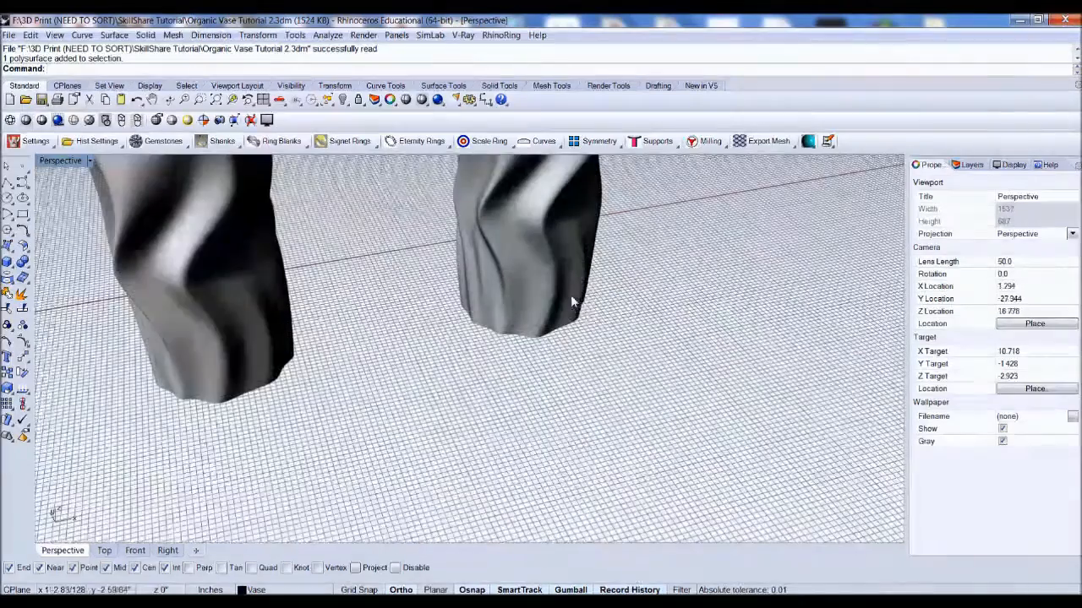
Step: Draw a box beneath the lower part of the vase
left_click(7, 262)
scroll(413, 292, "down", 4)
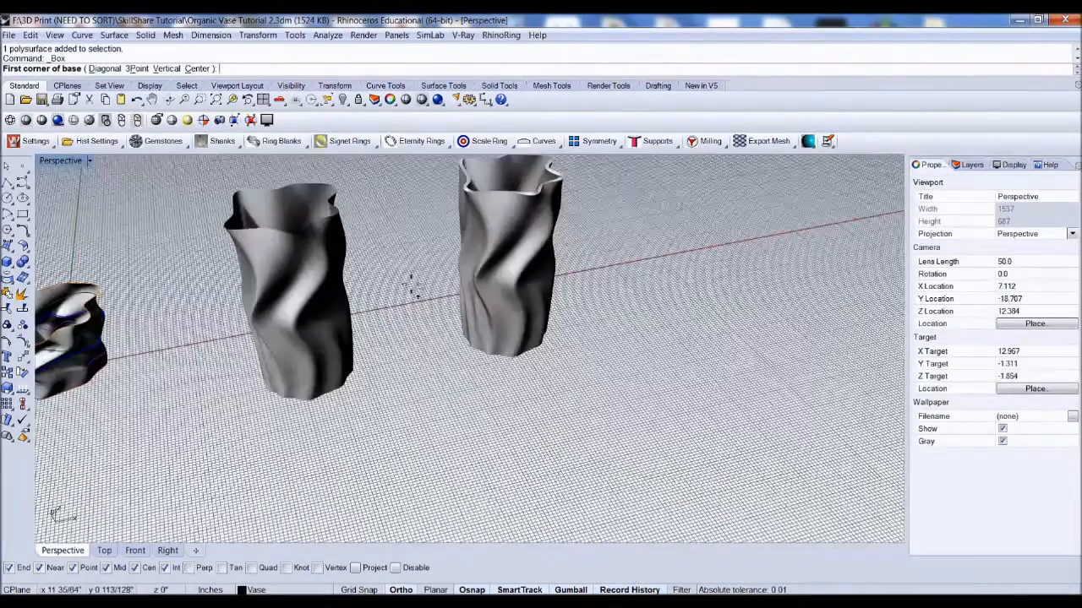
left_click(392, 257)
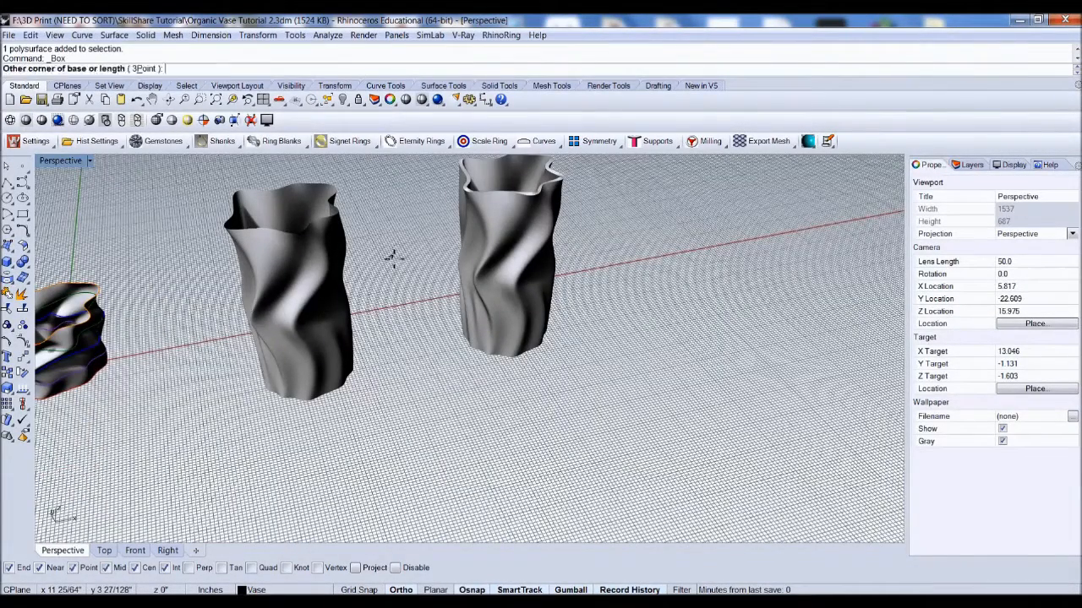
left_click(760, 373)
left_click(756, 449)
Step: Move the box down in the Front view until its top meets the vase's bottom
right_click_drag(570, 394, 495, 296)
scroll(561, 337, "up", 4)
left_click(545, 331)
left_click_drag(550, 319, 550, 352)
left_click(136, 550)
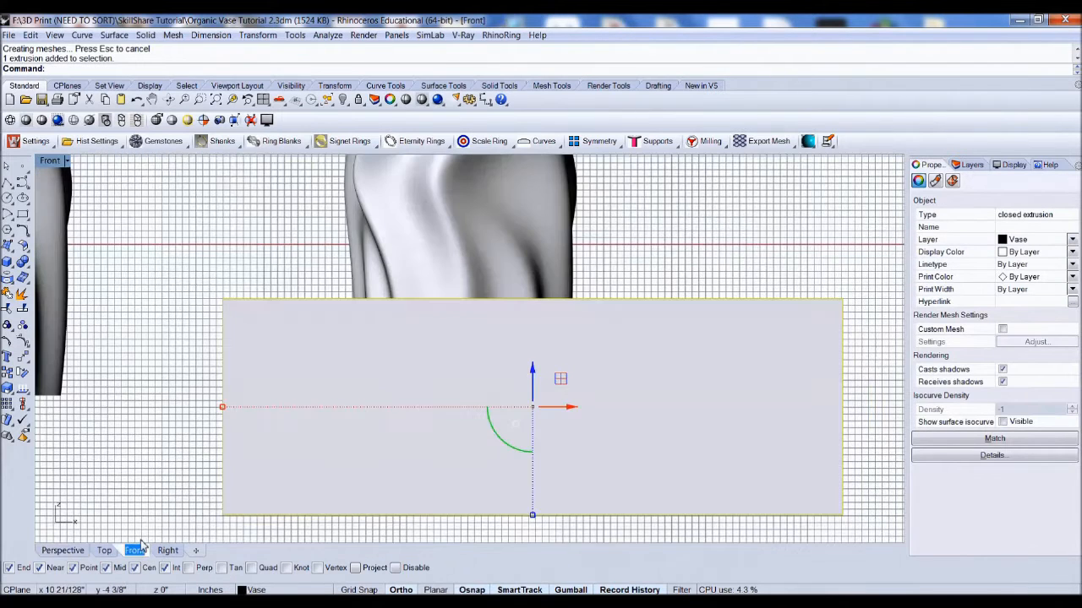
left_click_drag(530, 365, 559, 462)
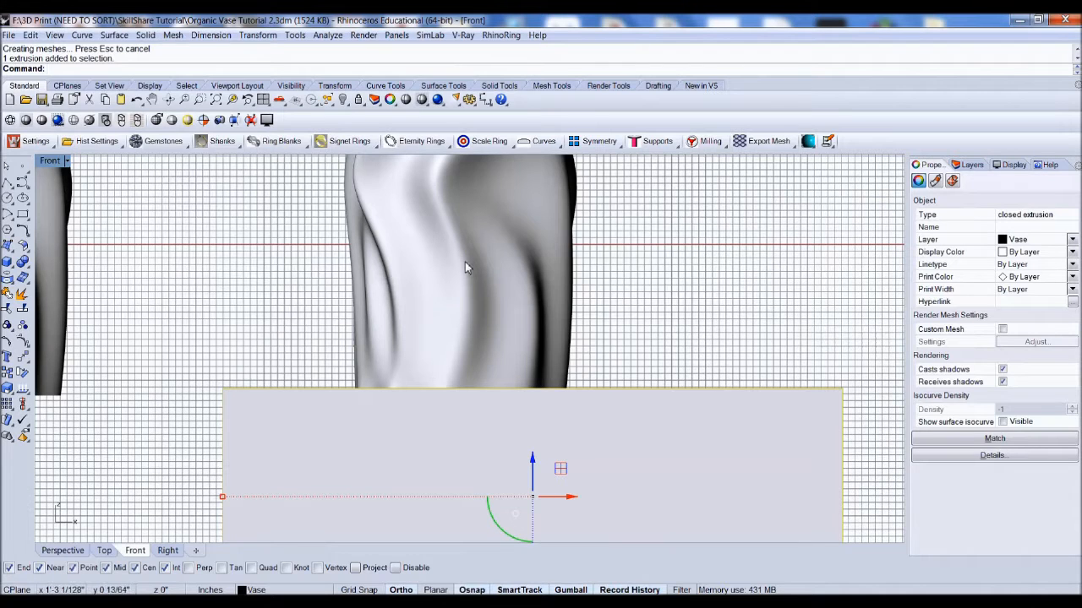
left_click(627, 316)
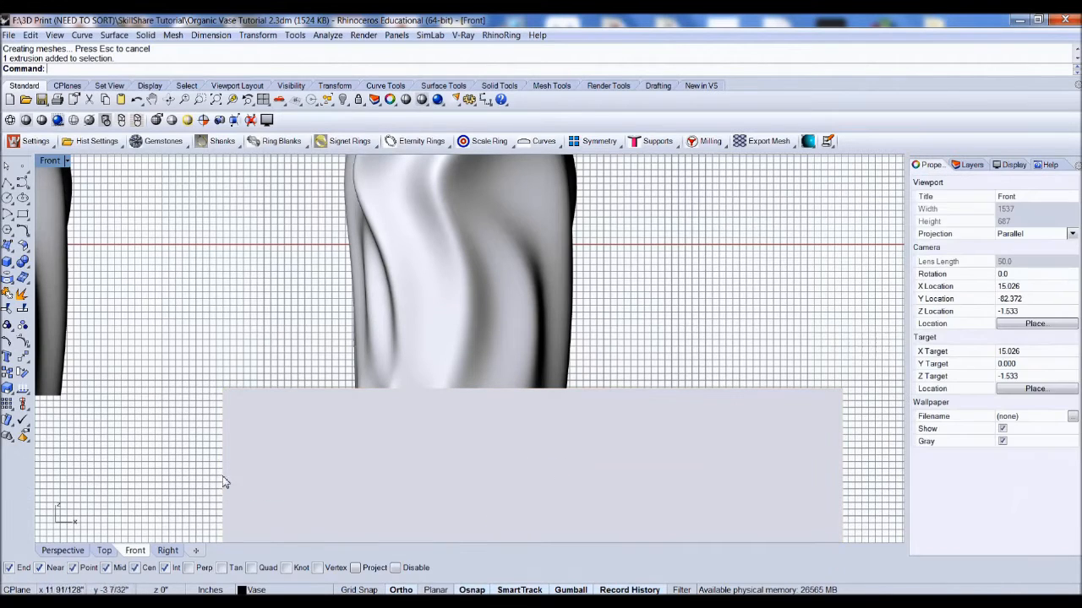
Step: Copy the vase together with the box to a new position beside the originals
left_click(63, 554)
scroll(409, 326, "down", 4)
right_click_drag(411, 328, 438, 363)
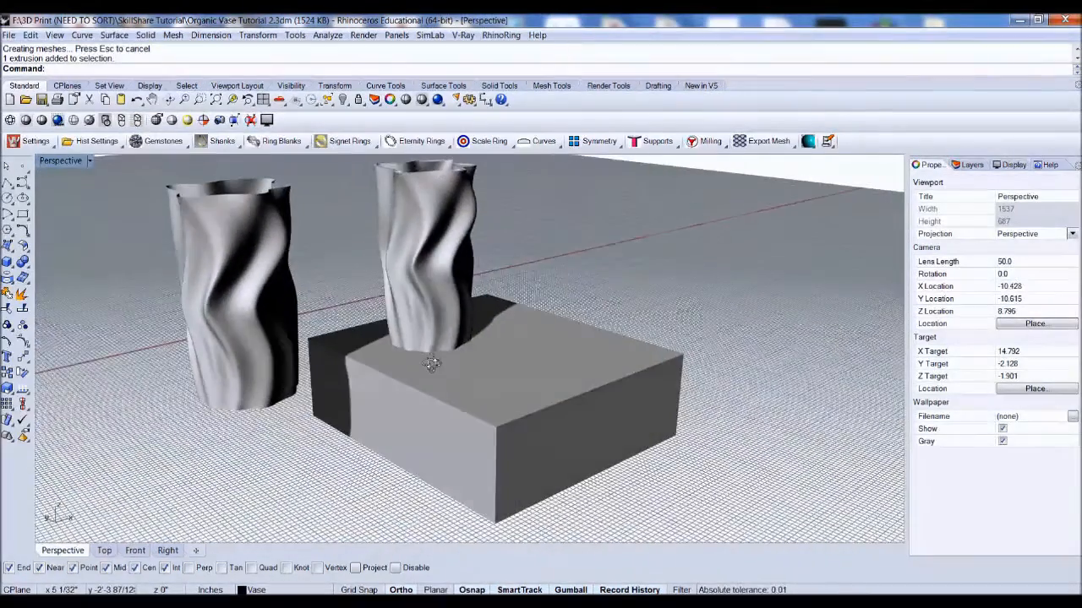
scroll(440, 338, "up", 5)
left_click(443, 231)
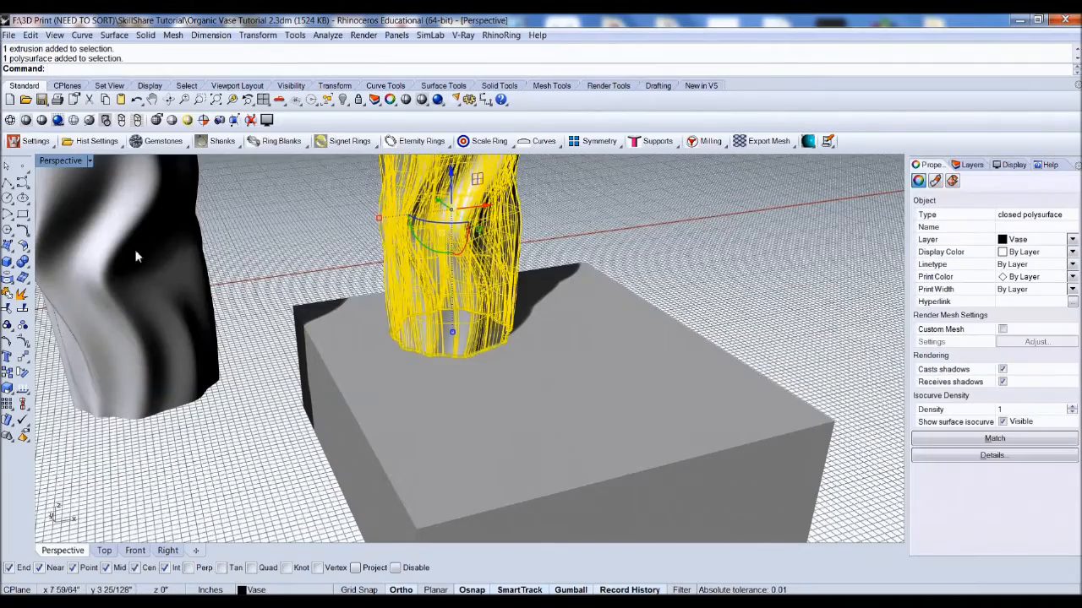
left_click(265, 316)
scroll(269, 323, "down", 6)
right_click_drag(364, 352, 420, 379)
left_click_drag(507, 519, 362, 267)
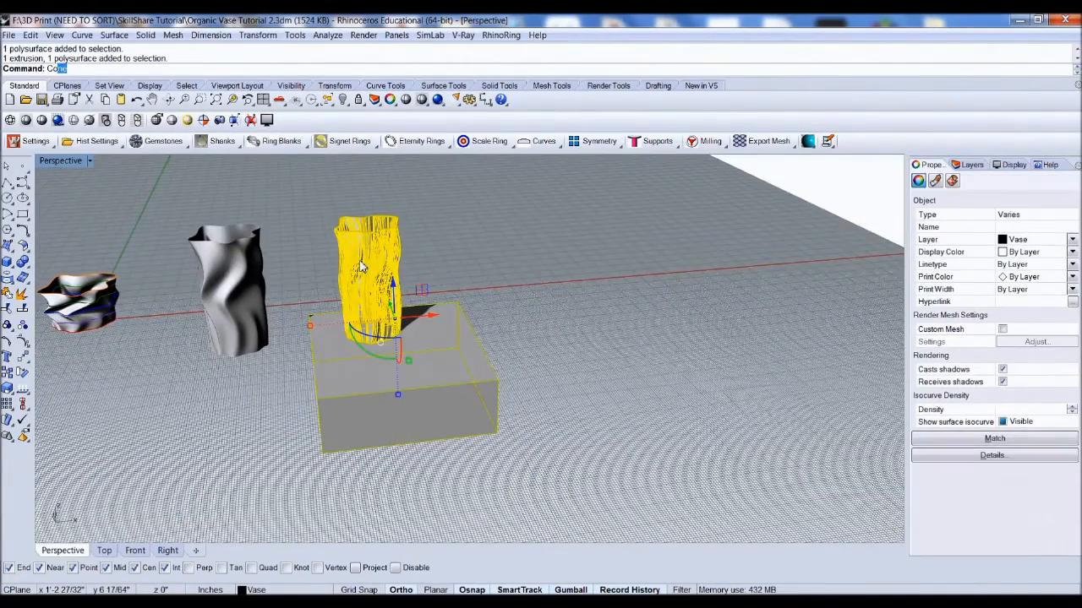
key("Return")
left_click(445, 237)
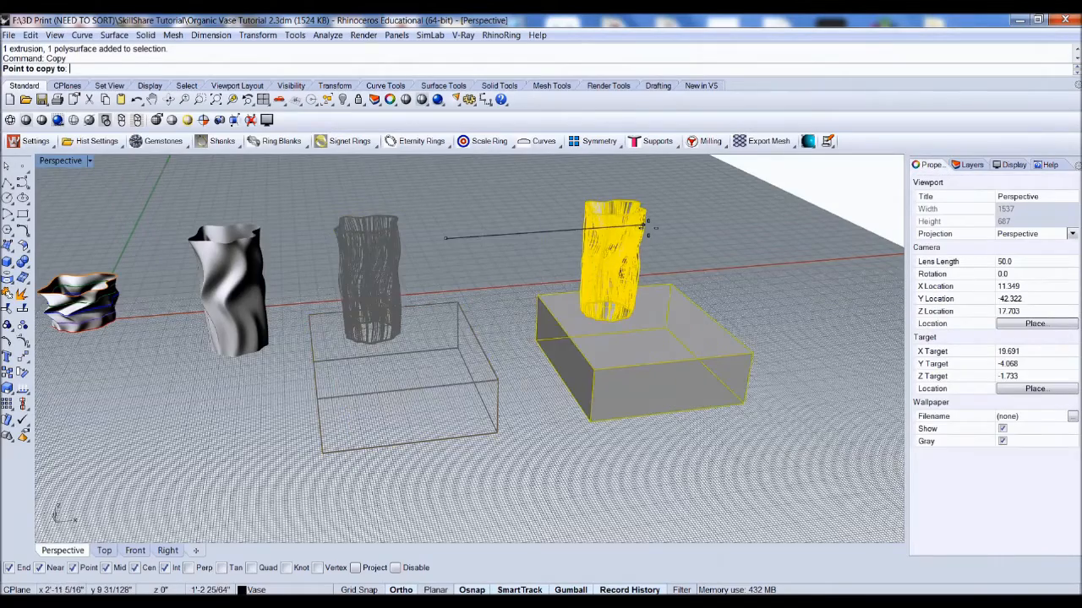
left_click(647, 226)
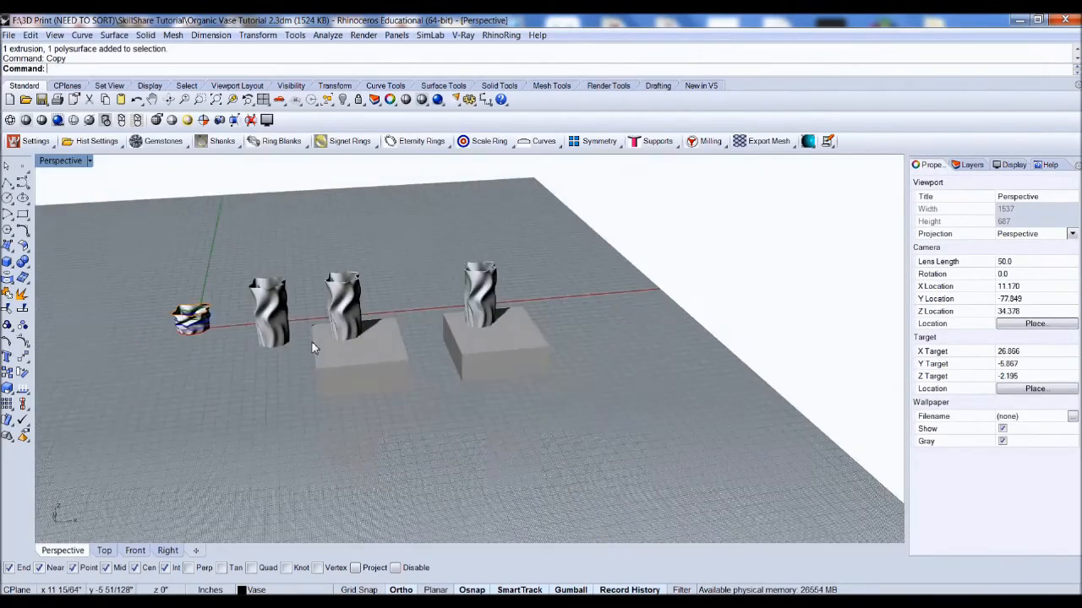
Step: Boolean-difference the box from the copied vase with DeleteInput set to Yes
scroll(311, 340, "up", 3)
scroll(489, 332, "up", 5)
right_click_drag(524, 369, 488, 340)
left_click(450, 326)
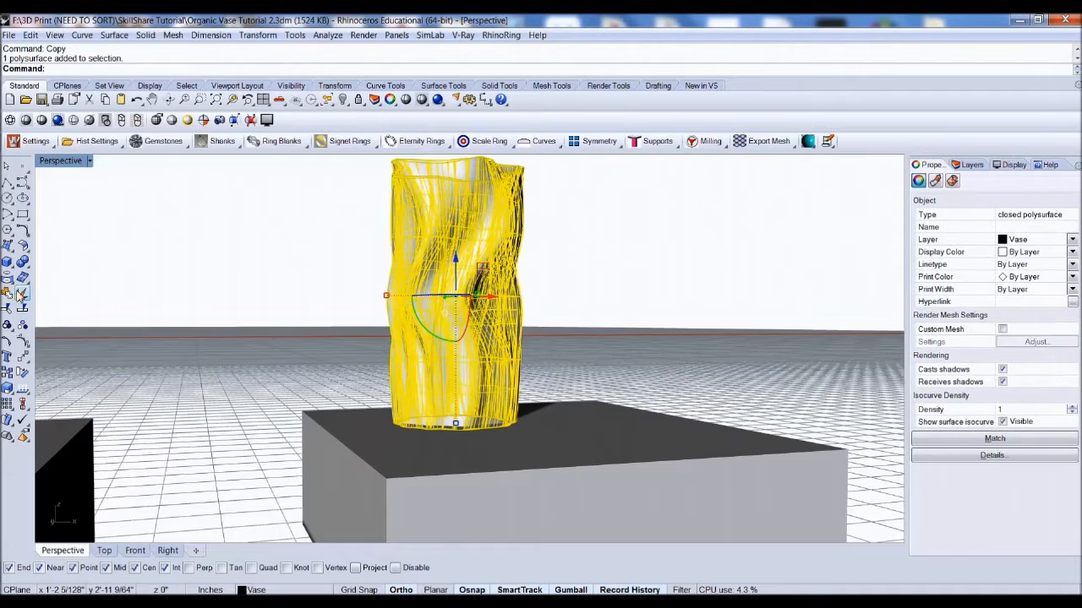
left_click(21, 293)
left_click(65, 265)
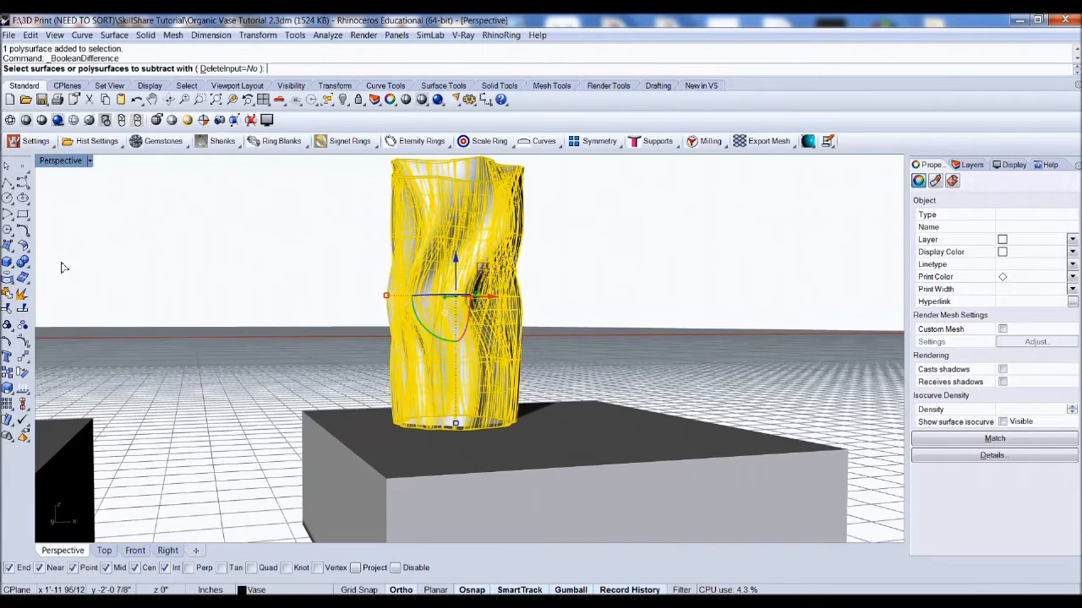
left_click(212, 69)
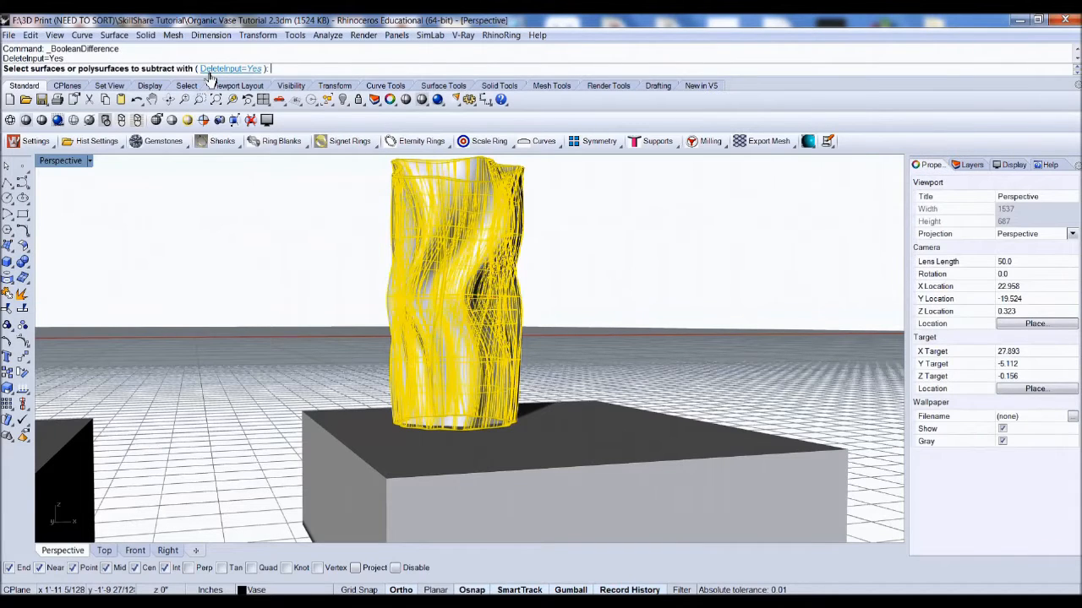
left_click(367, 431)
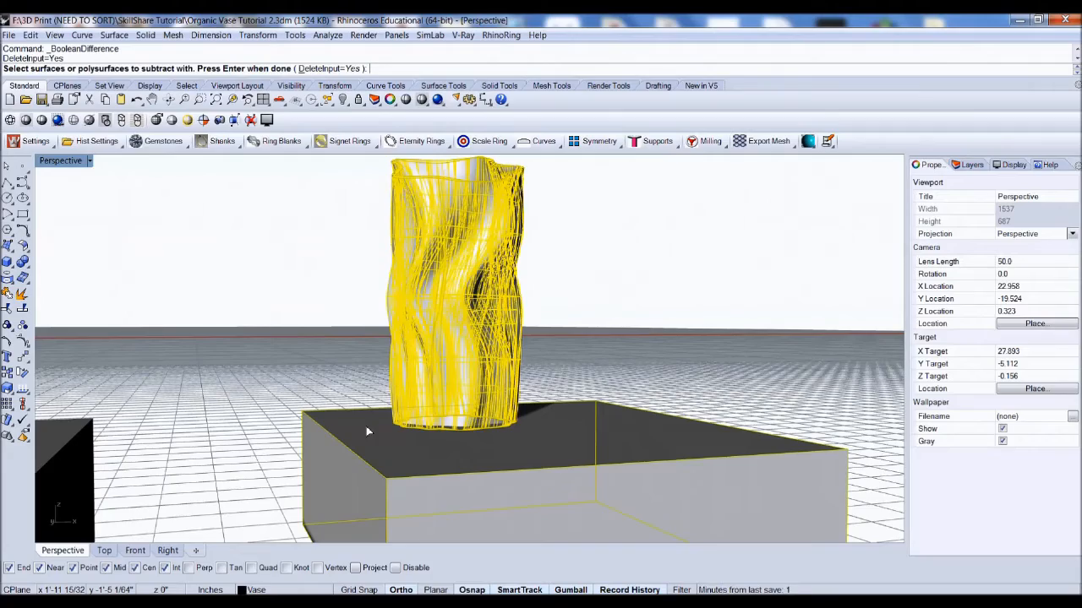
key("Return")
Step: Inspect the vase's cut bottom opening from the Perspective and Front views
right_click_drag(367, 432, 430, 502)
scroll(430, 502, "up", 5)
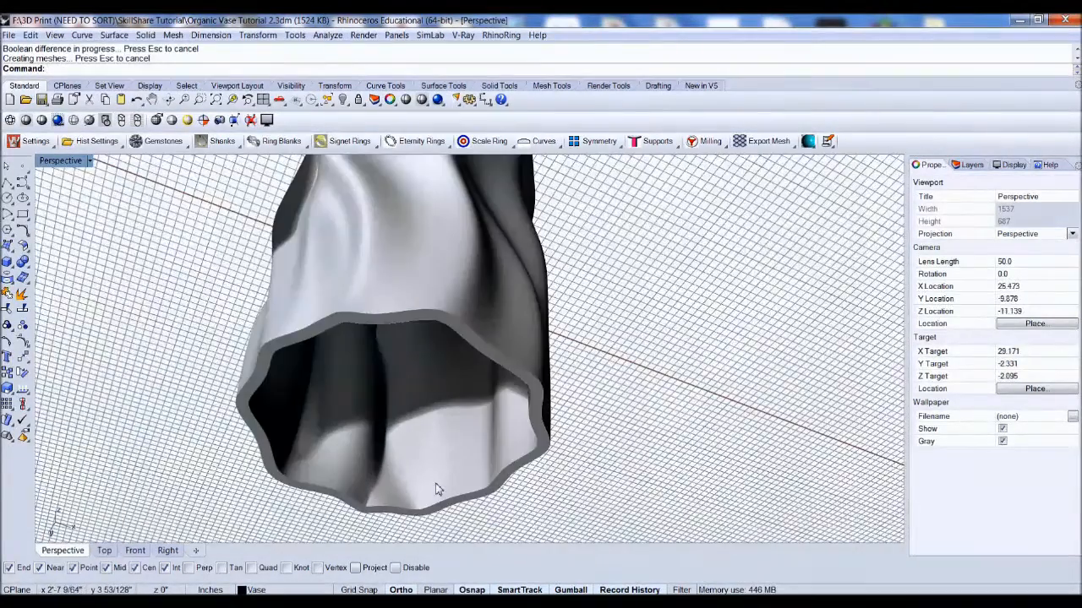
left_click(135, 550)
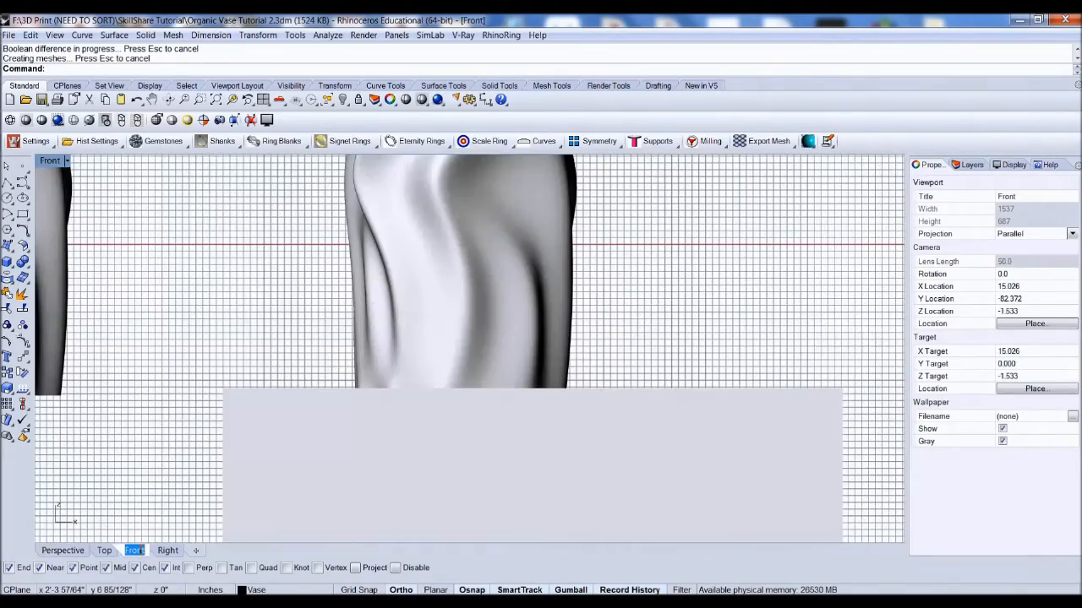
scroll(237, 368, "down", 3)
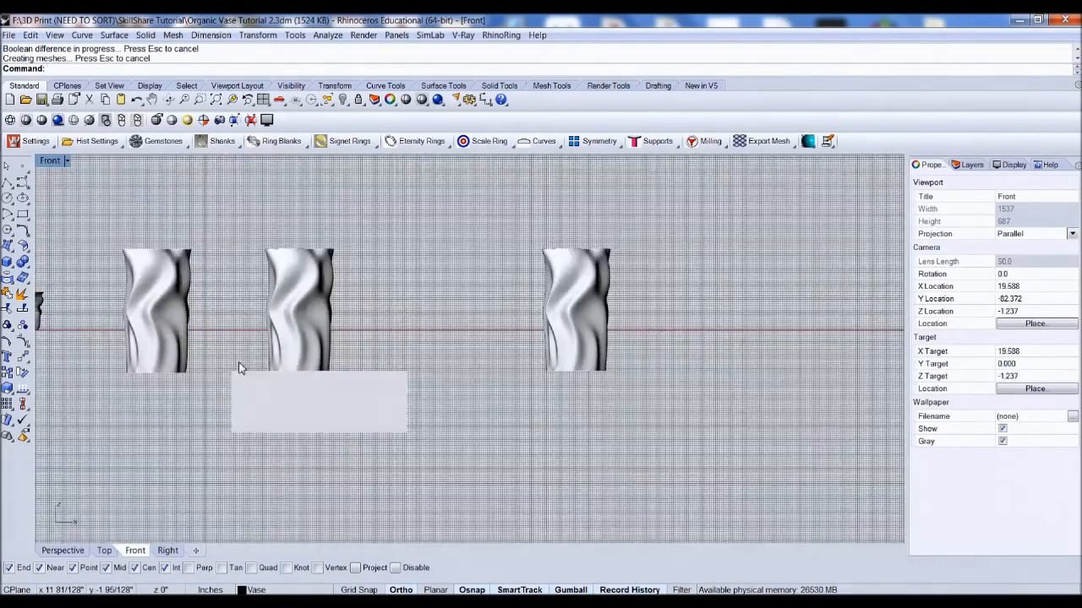
scroll(608, 386, "up", 5)
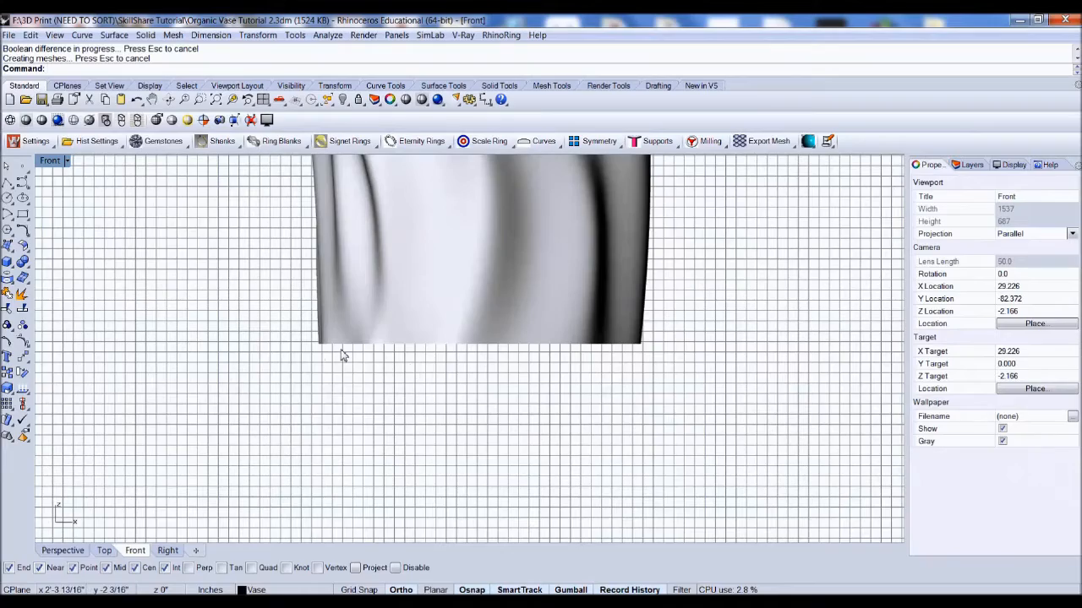
left_click(66, 554)
scroll(375, 353, "down", 4)
right_click_drag(375, 354, 223, 302)
scroll(473, 411, "down", 5)
scroll(390, 434, "up", 6)
scroll(378, 373, "up", 2)
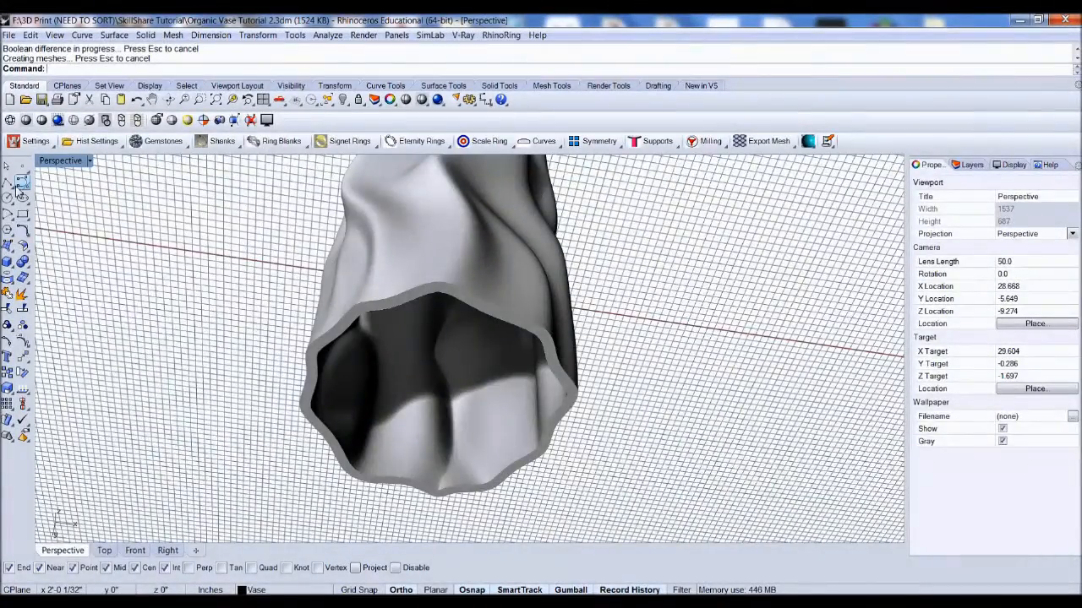
left_click(146, 36)
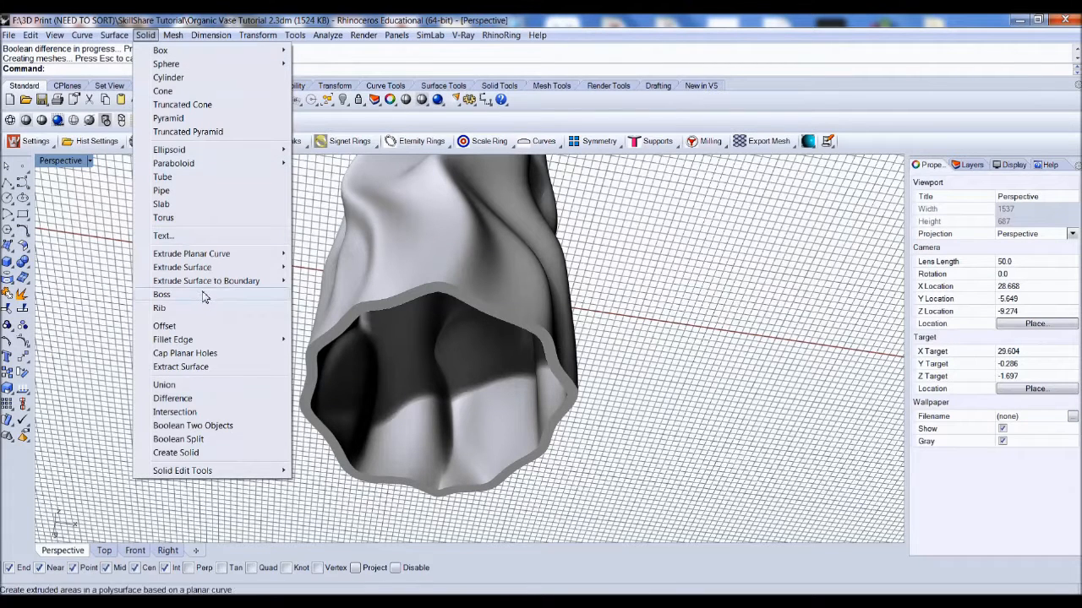
mouse_move(287, 254)
left_click(321, 253)
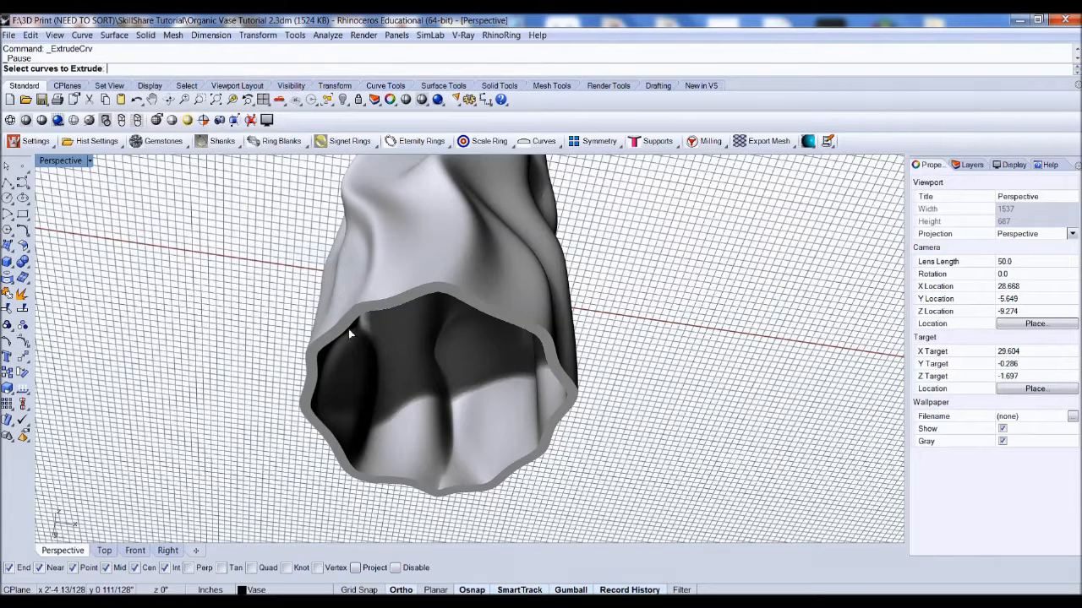
left_click(348, 332)
key("Return")
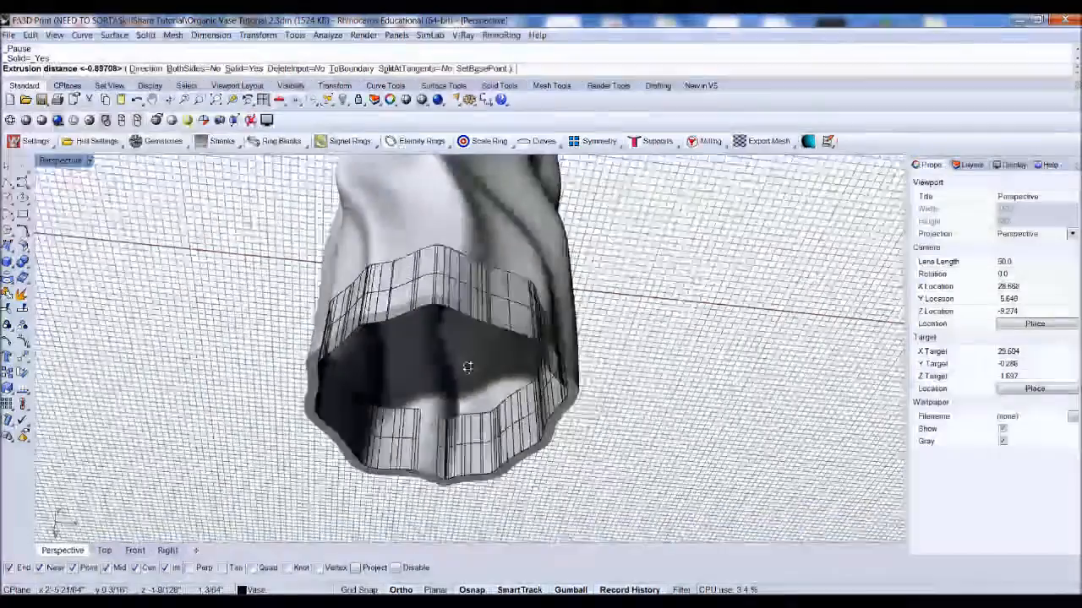
mouse_move(467, 367)
right_mouse_down()
mouse_move(473, 375)
mouse_move(455, 355)
mouse_move(457, 380)
right_mouse_up()
scroll(469, 460, "up", 10)
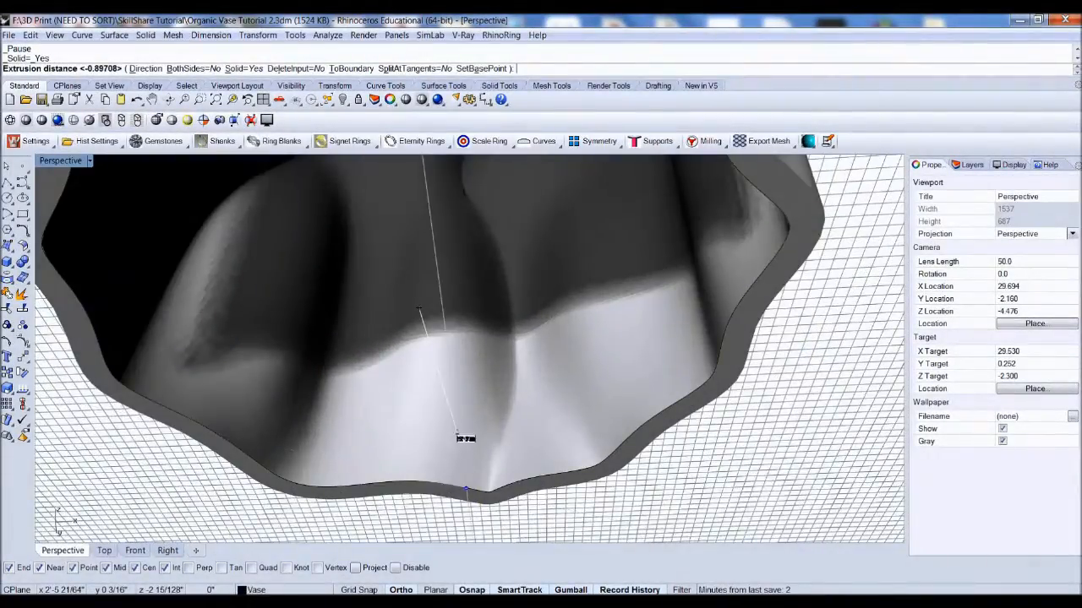
key("Escape")
Step: Draw a box around the vase's base and undo it
scroll(460, 432, "down", 12)
right_click_drag(473, 381, 499, 435)
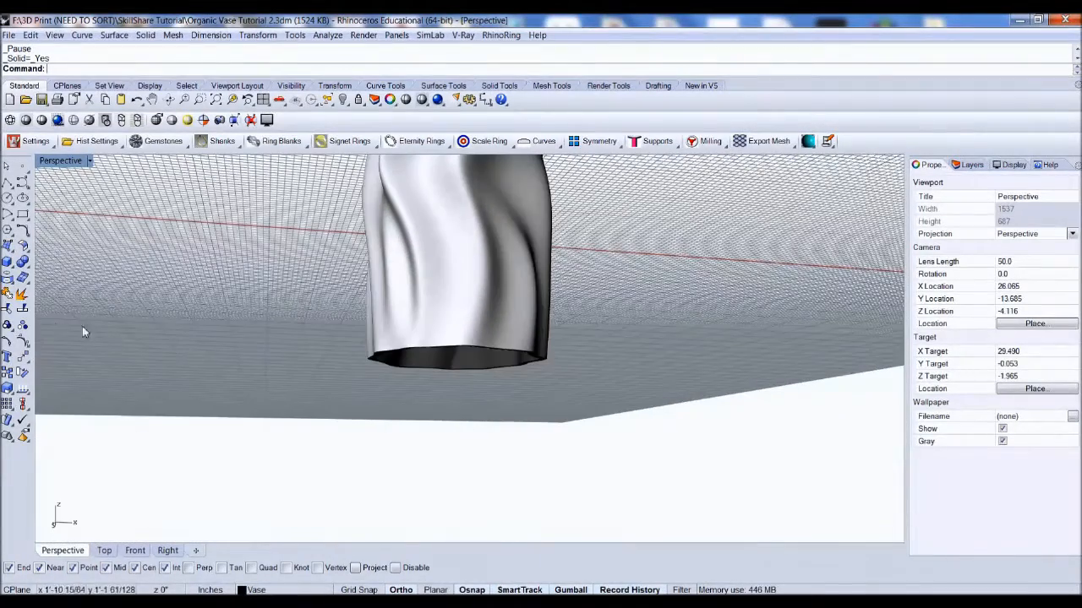
left_click(7, 262)
scroll(440, 362, "down", 6)
right_click_drag(439, 361, 442, 448)
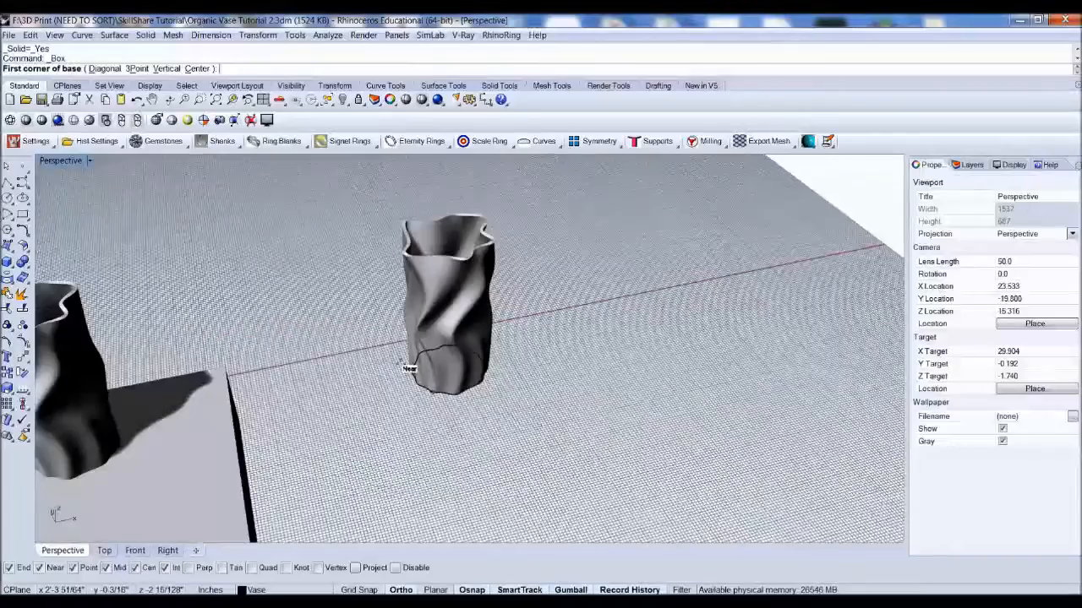
scroll(388, 354, "up", 4)
left_click(329, 313)
left_click(669, 416)
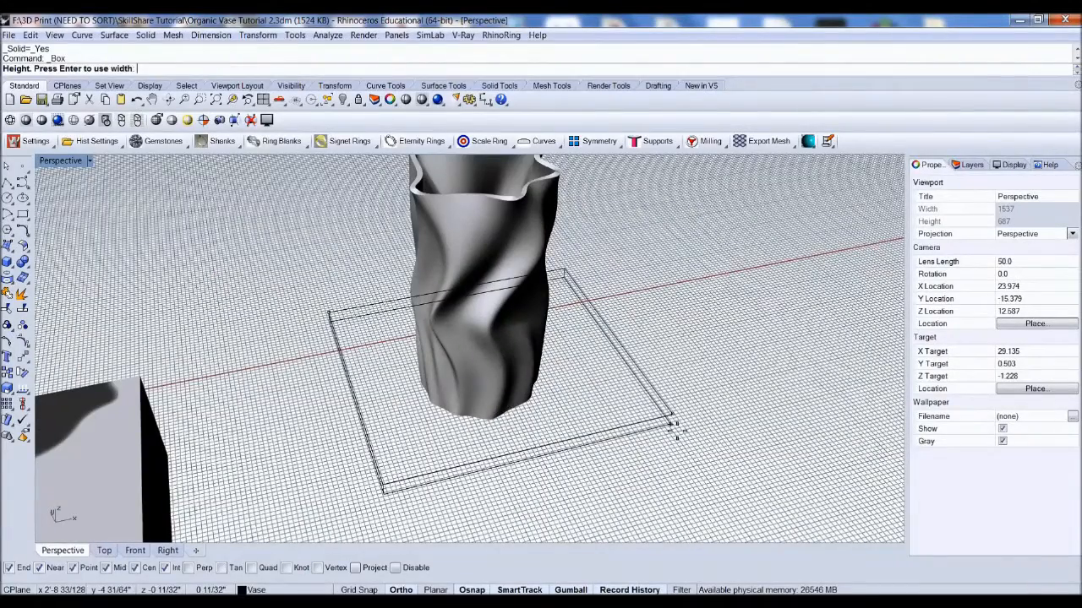
left_click(684, 457)
key("ctrl+z")
Step: Draw a thin slab box around the vase's base using the default 1/8" height
key("Return")
left_click(314, 324)
left_click(694, 414)
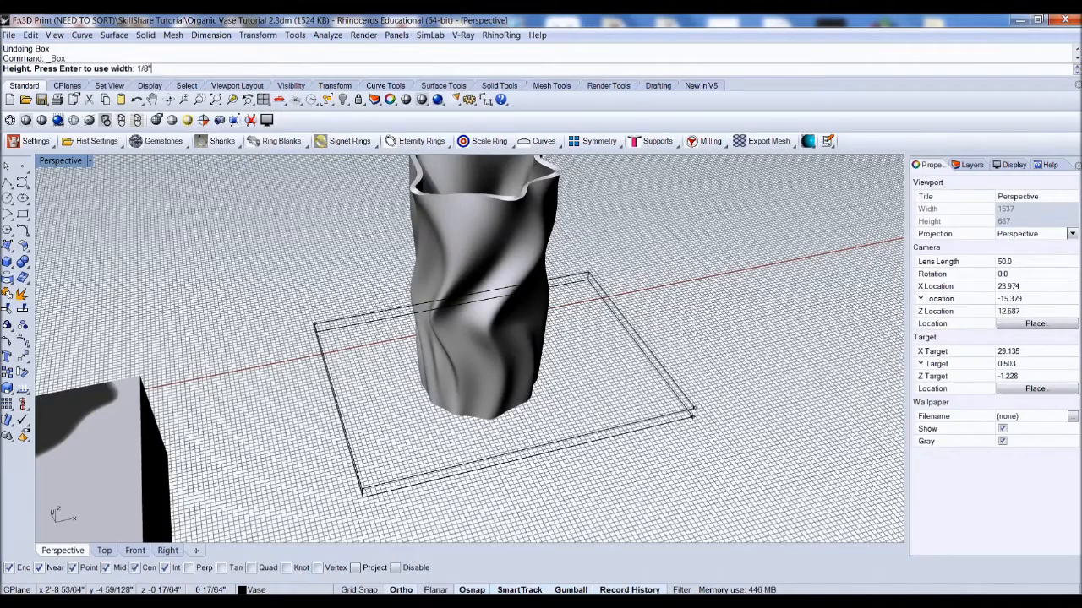
key("Return")
Step: Move the slab from its bottom corner up to a point on the vase's bottom edge
left_click(626, 343)
right_click_drag(560, 389, 656, 393)
left_click_drag(507, 314, 466, 301)
right_click_drag(568, 380, 448, 332)
type("Move")
key("Return")
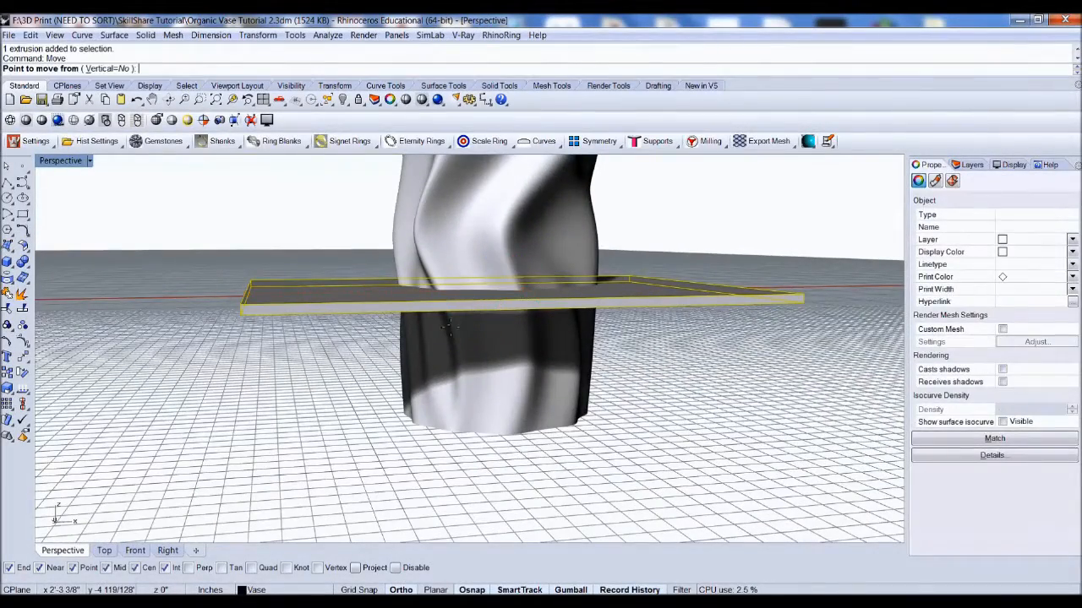
left_click(242, 317)
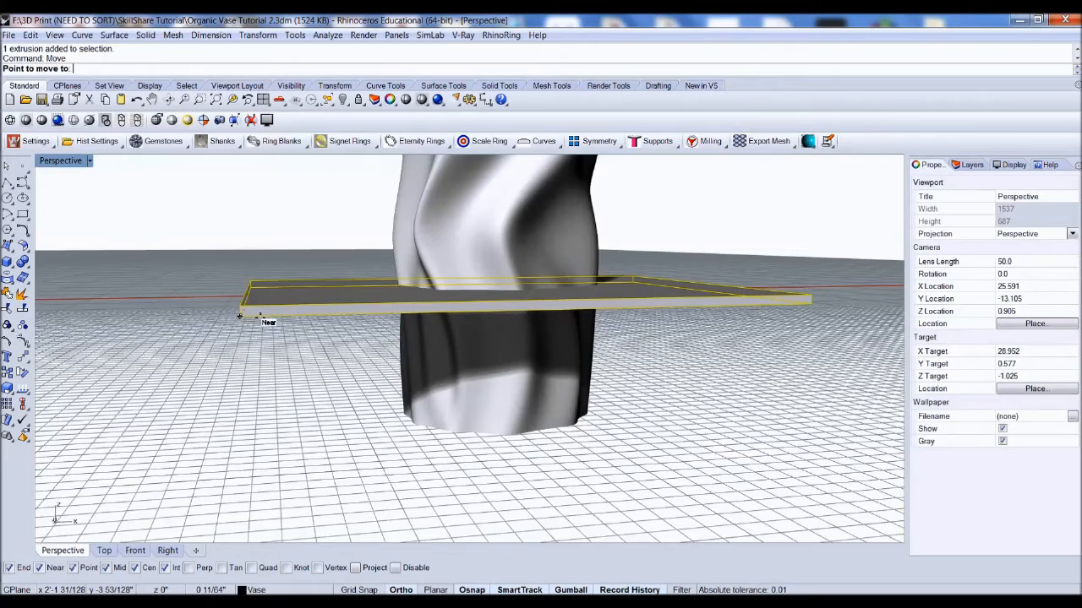
scroll(459, 439, "up", 4)
scroll(443, 410, "down", 1)
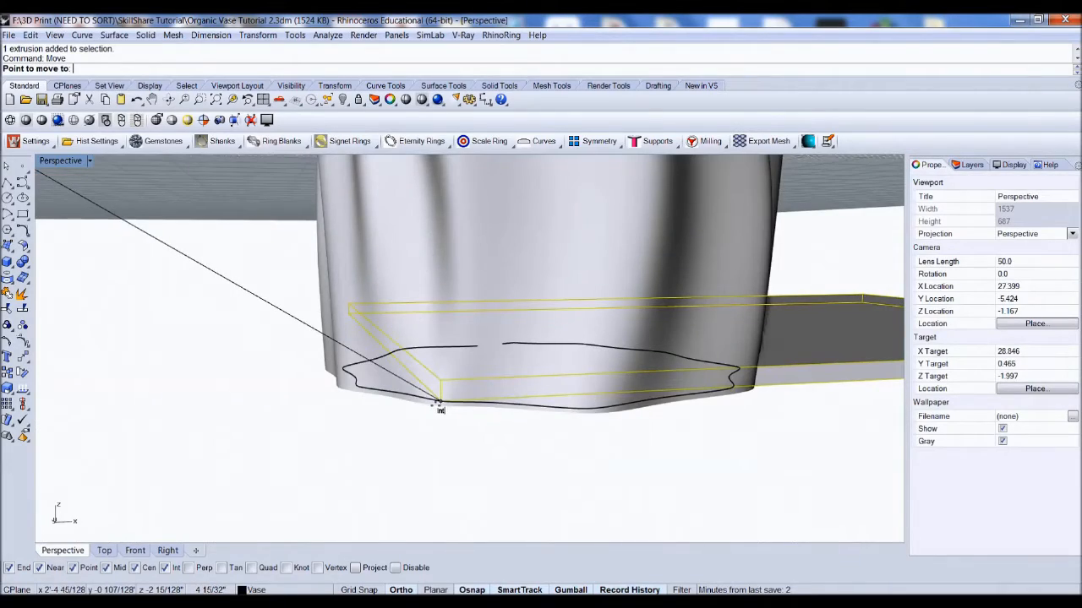
left_click(442, 410)
Step: Orbit and zoom around the slab and vase to check how they line up
right_click_drag(393, 388, 403, 445)
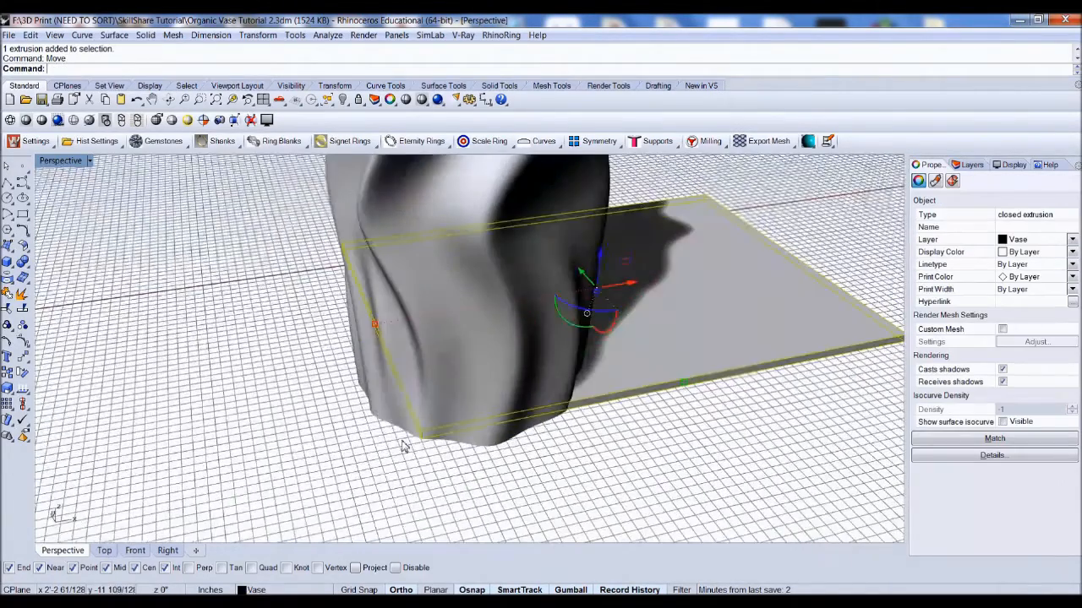
scroll(403, 445, "down", 2)
left_click_drag(573, 327, 428, 358)
right_click_drag(477, 370, 558, 363)
left_click(659, 260)
scroll(545, 354, "down", 2)
scroll(545, 365, "up", 5)
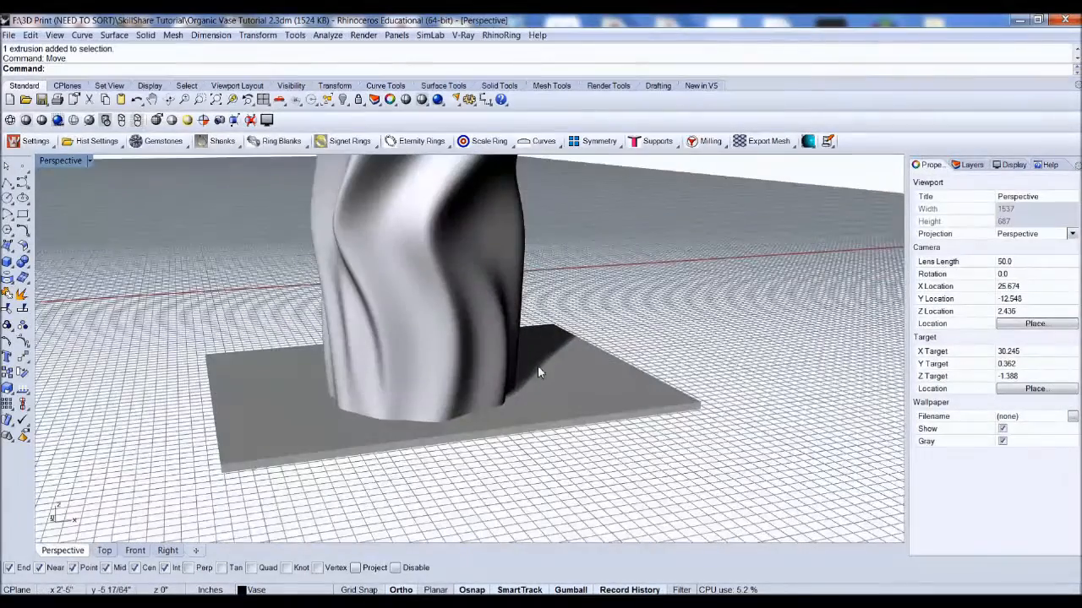
scroll(414, 367, "down", 8)
scroll(414, 381, "up", 5)
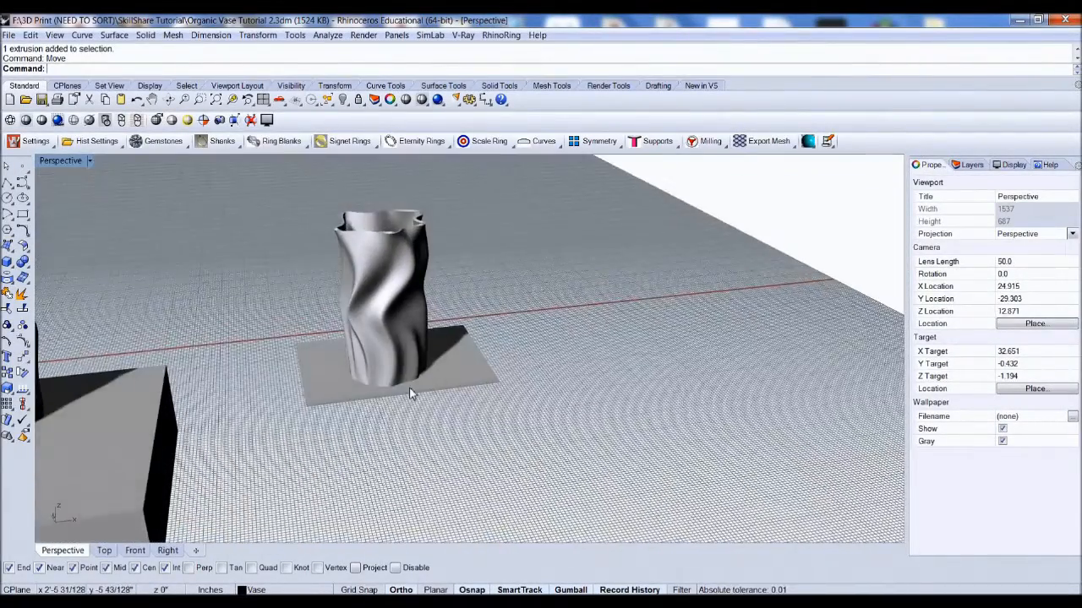
scroll(286, 389, "down", 2)
Step: Subtract the vase from the slab with Boolean Difference
left_click(286, 389)
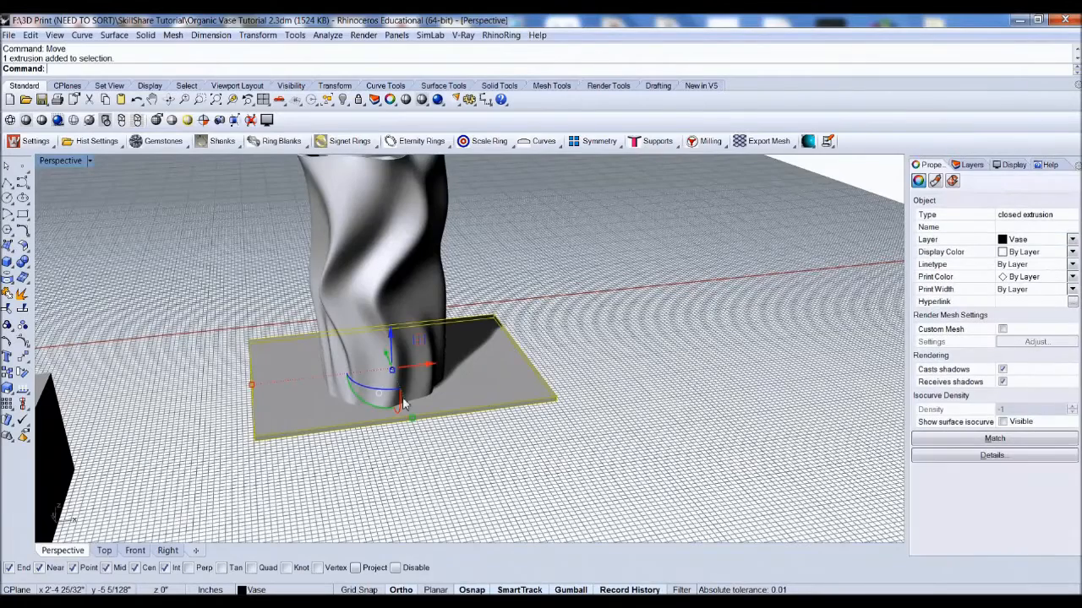
left_click(28, 267)
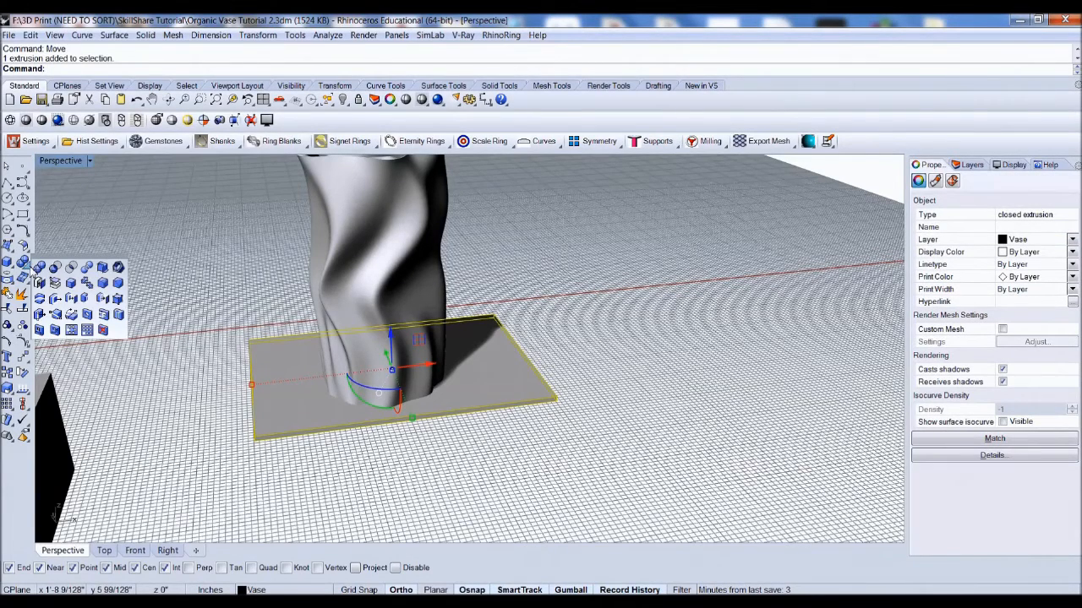
left_click(56, 268)
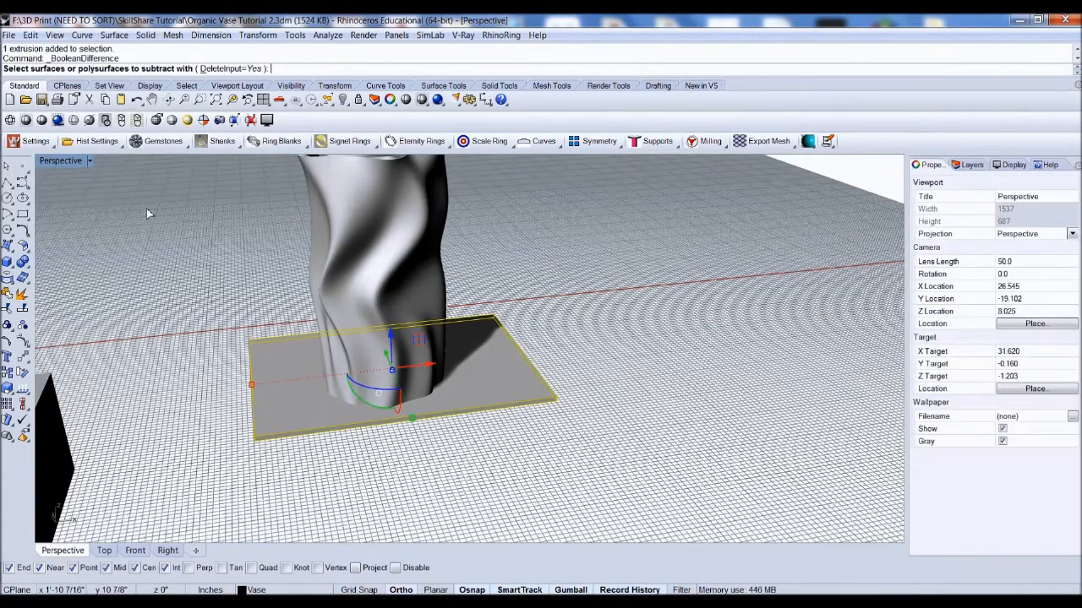
left_click(360, 240)
key("Return")
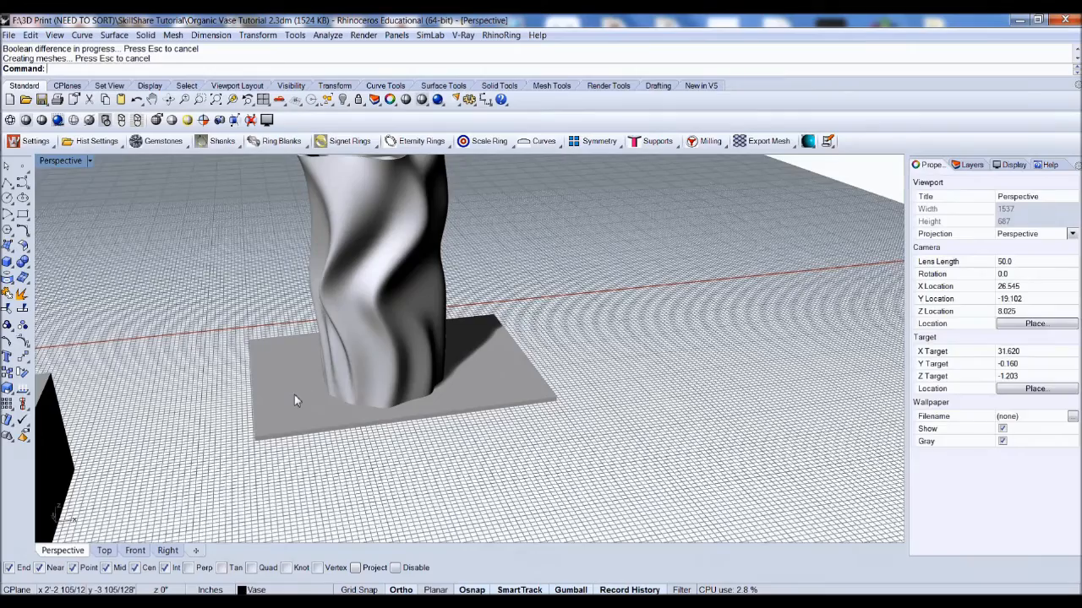
Step: Select the cut slab and hide it
left_click(295, 398)
right_click_drag(295, 398, 314, 424)
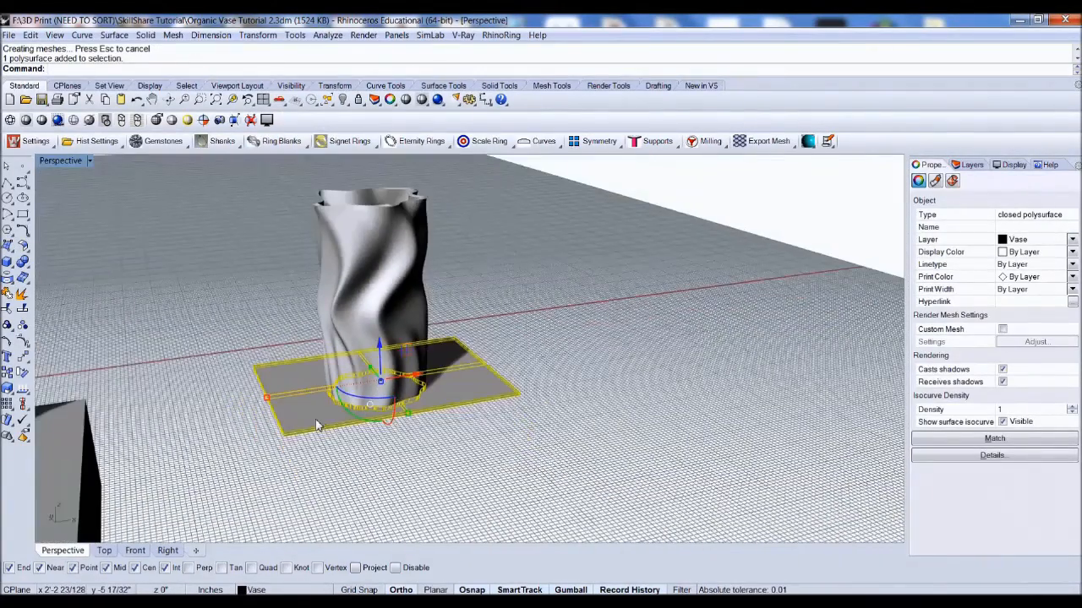
type("Hide")
key("Return")
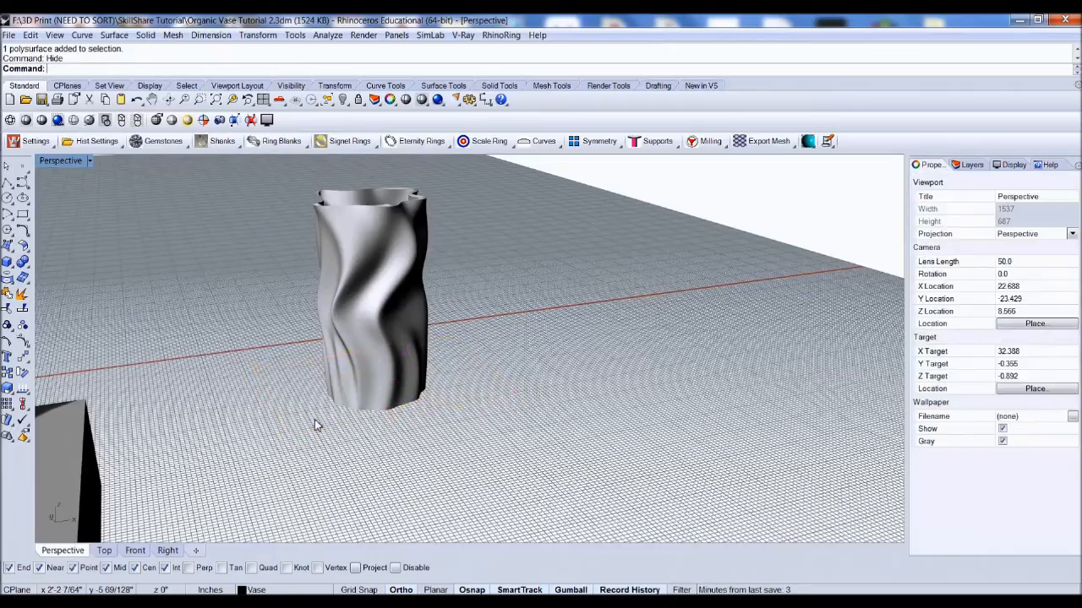
Step: Select the vase and its bottom piece and copy them to the side
mouse_move(357, 417)
right_mouse_down()
mouse_move(370, 283)
mouse_move(418, 321)
mouse_move(406, 344)
mouse_move(418, 342)
right_mouse_up()
left_click(419, 342)
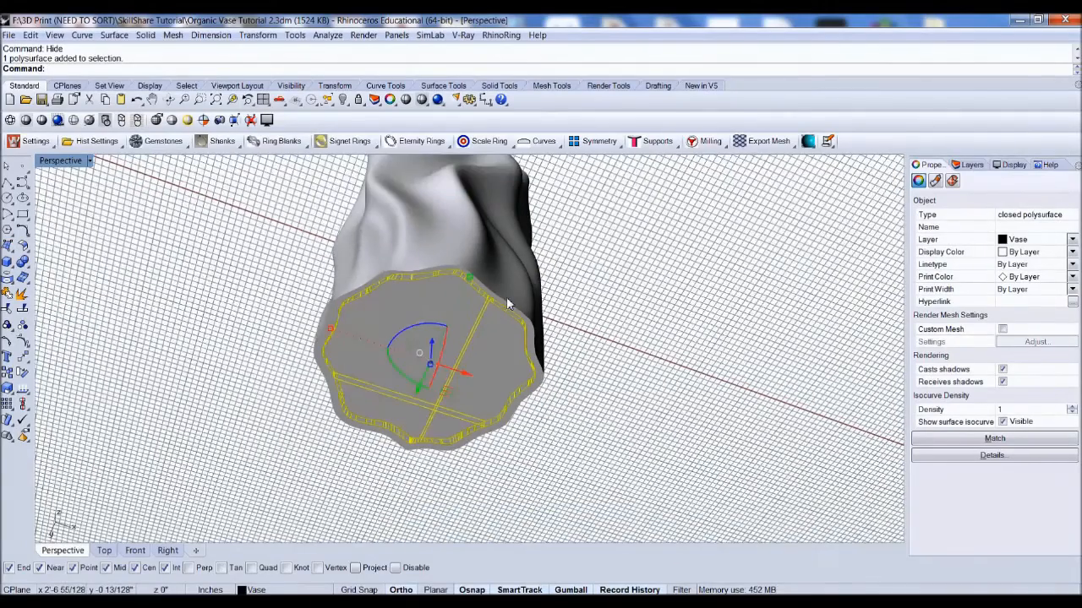
right_click_drag(507, 304, 502, 295)
left_click(501, 287, "shift")
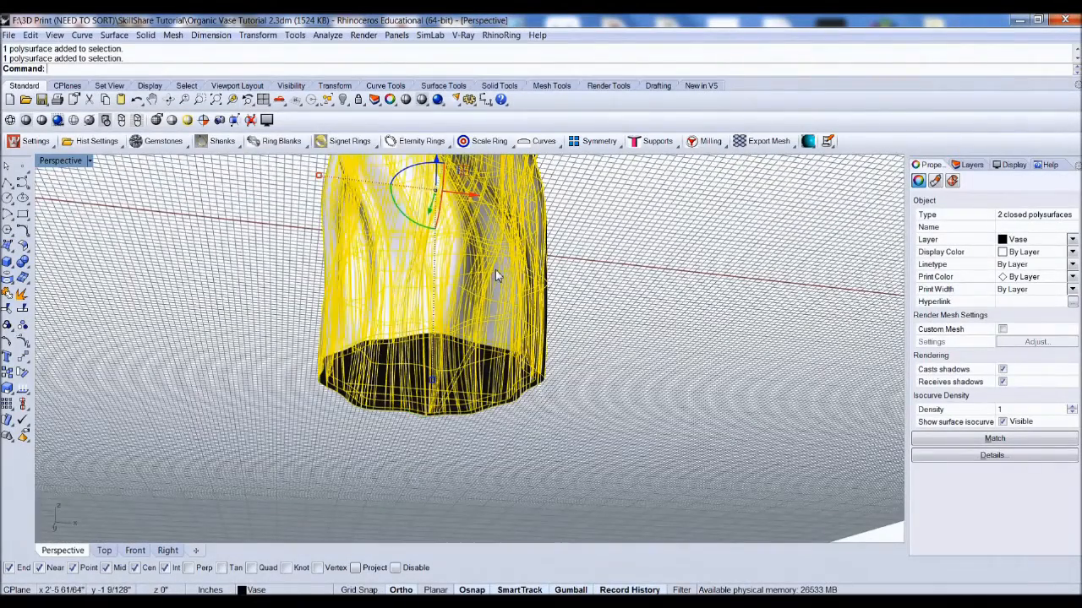
right_click_drag(496, 270, 502, 401)
left_click(581, 303)
scroll(587, 295, "down", 8)
left_click_drag(547, 372, 446, 207)
type("Copy")
key("Return")
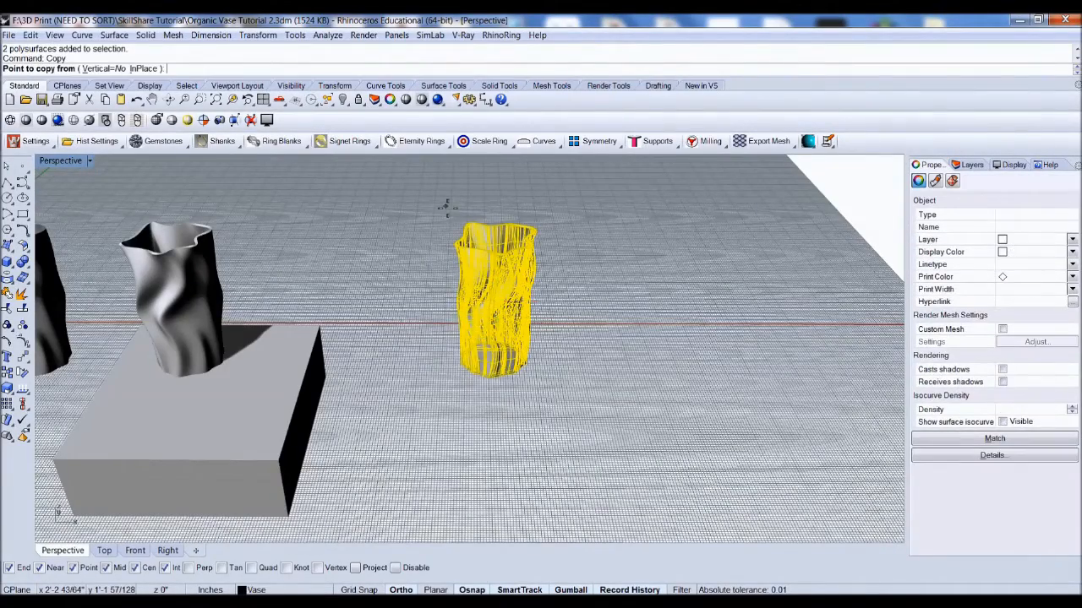
scroll(397, 342, "down", 5)
left_click(460, 394)
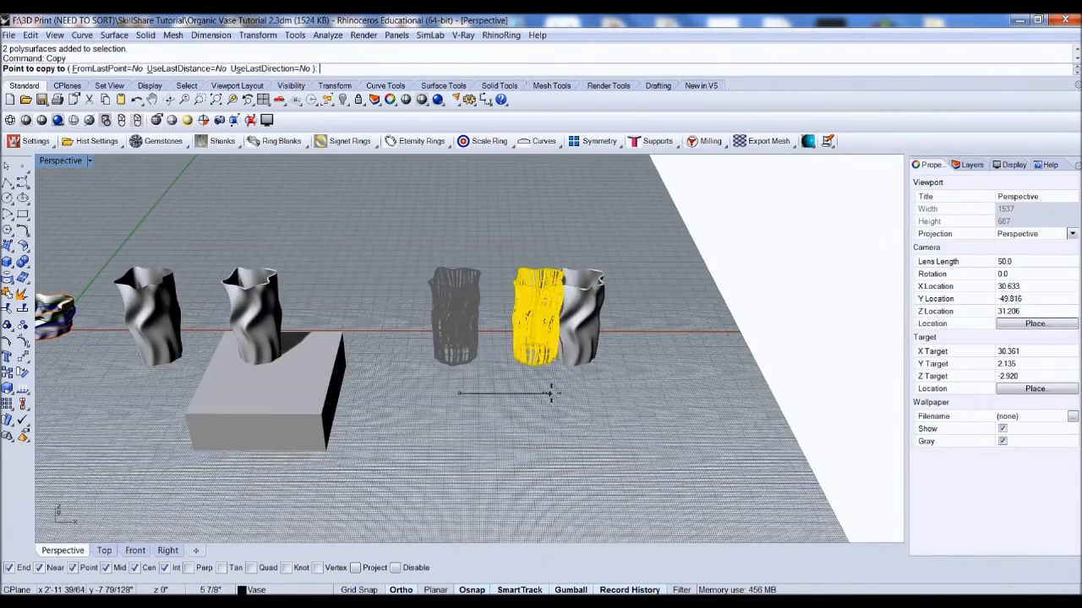
left_click(548, 390)
Step: Boolean Union the copied vase with its bottom piece
scroll(603, 355, "up", 6)
scroll(605, 300, "up", 4)
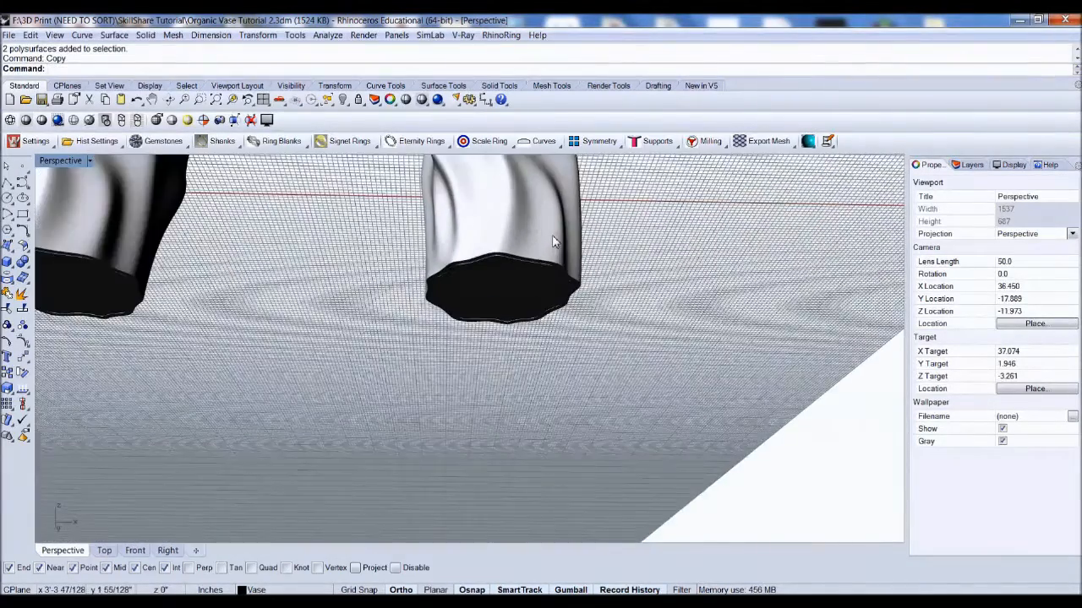
left_click(502, 291)
left_click(495, 223, "shift")
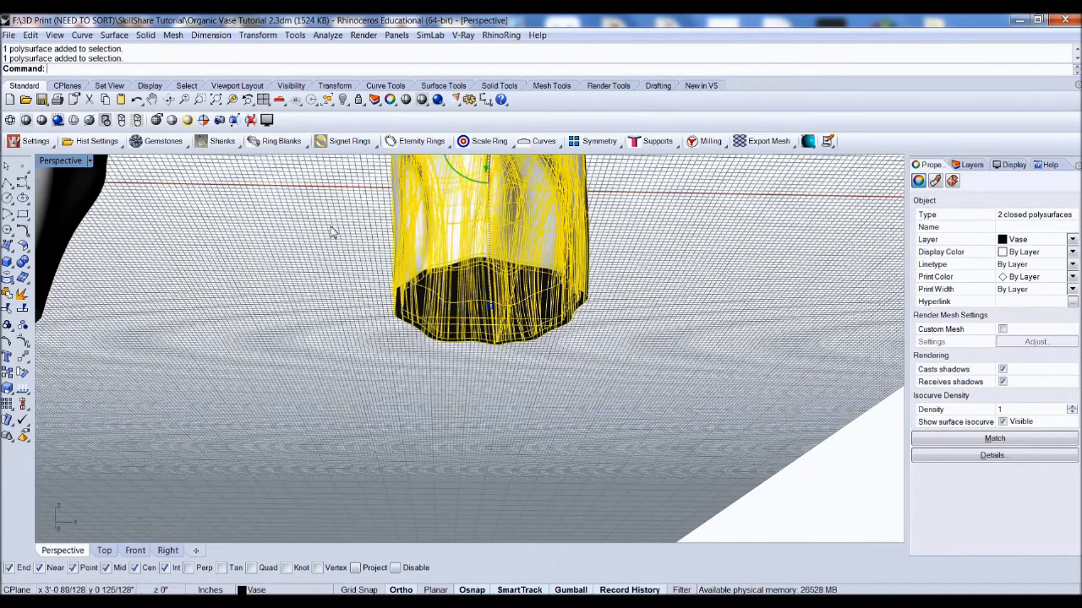
left_click(22, 262)
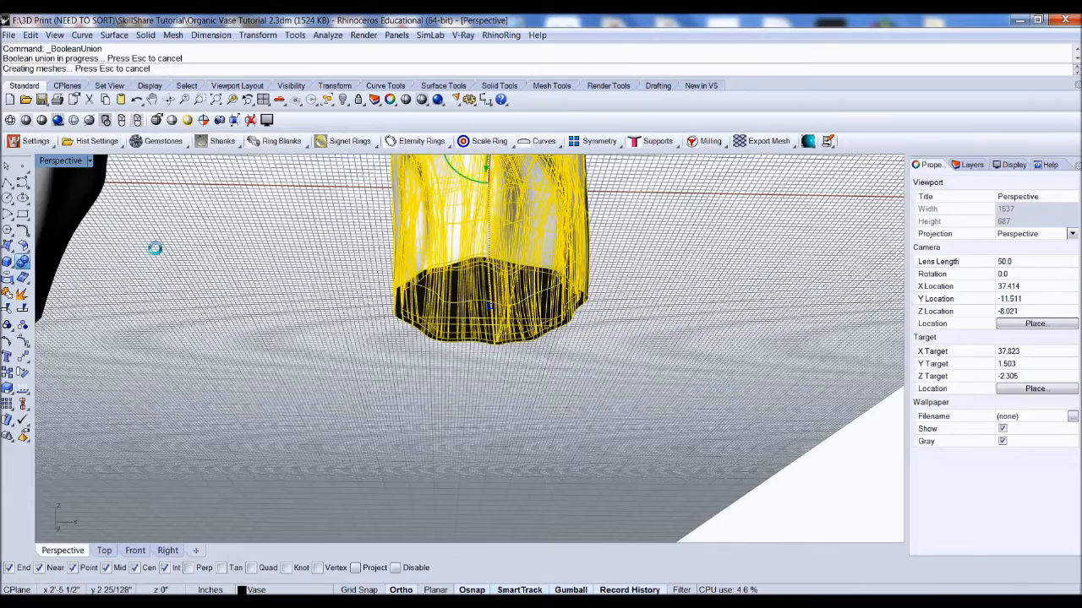
Step: Orbit and zoom around the unioned vase to inspect it
left_click(459, 261)
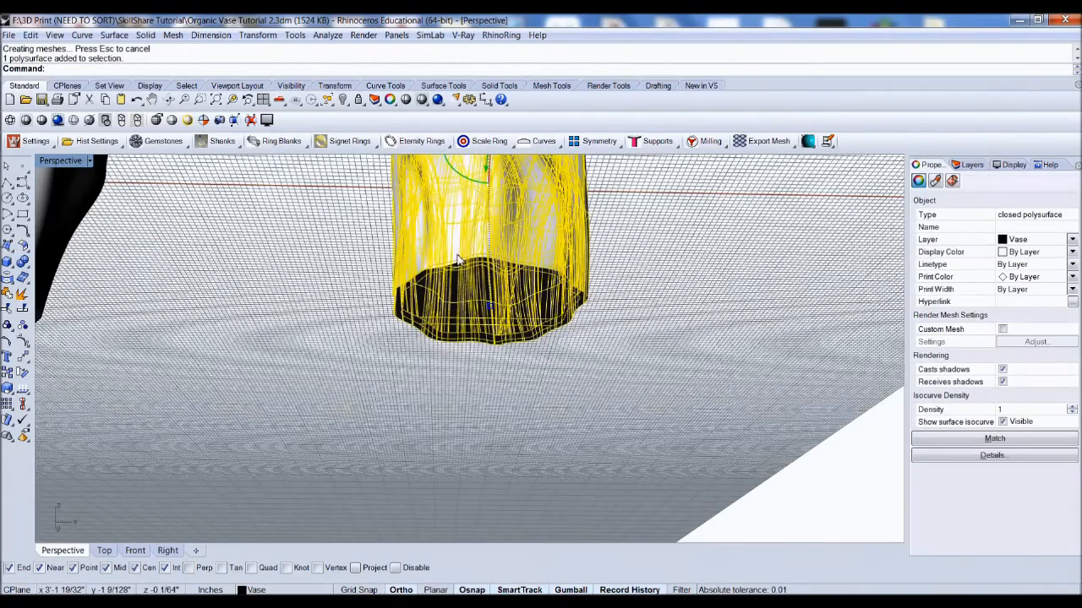
left_click(365, 249)
right_click_drag(470, 326, 493, 326)
scroll(530, 282, "down", 4)
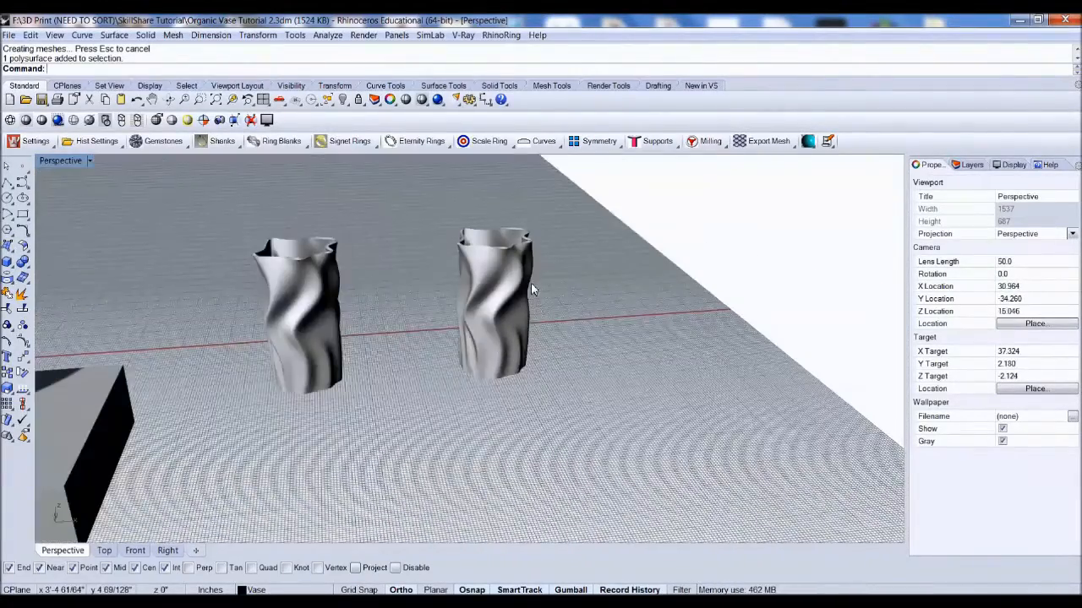
scroll(529, 284, "up", 4)
scroll(422, 394, "down", 4)
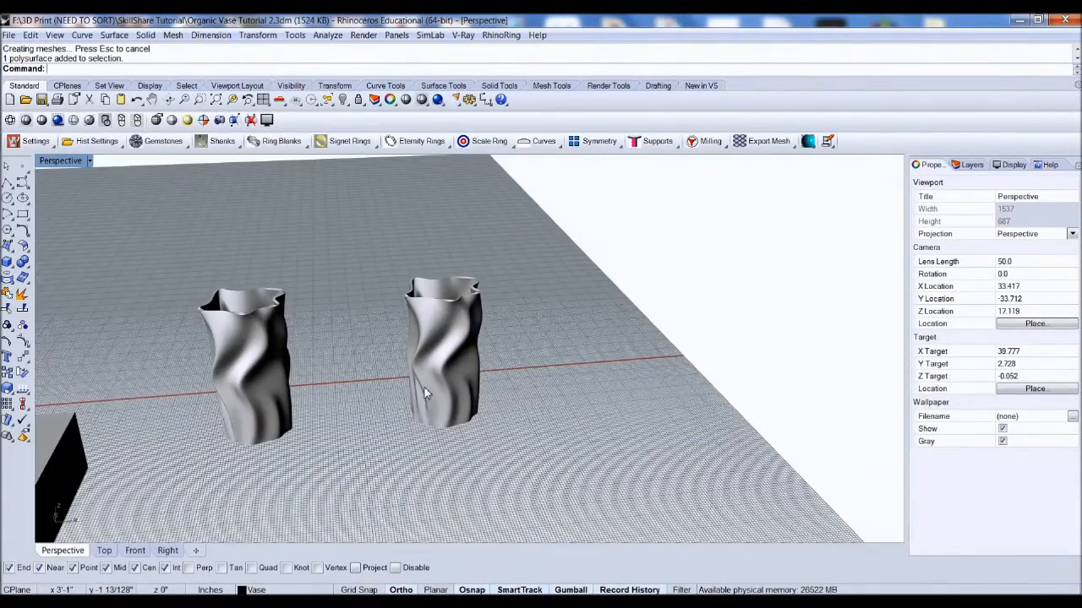
left_click(427, 390)
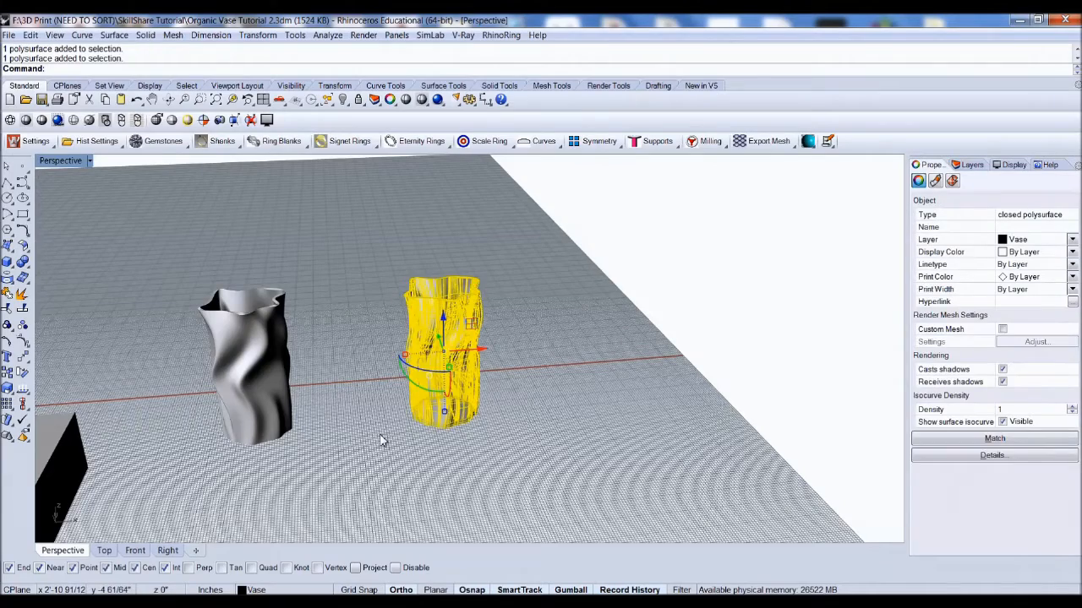
left_click(388, 430)
right_click_drag(414, 410, 480, 403)
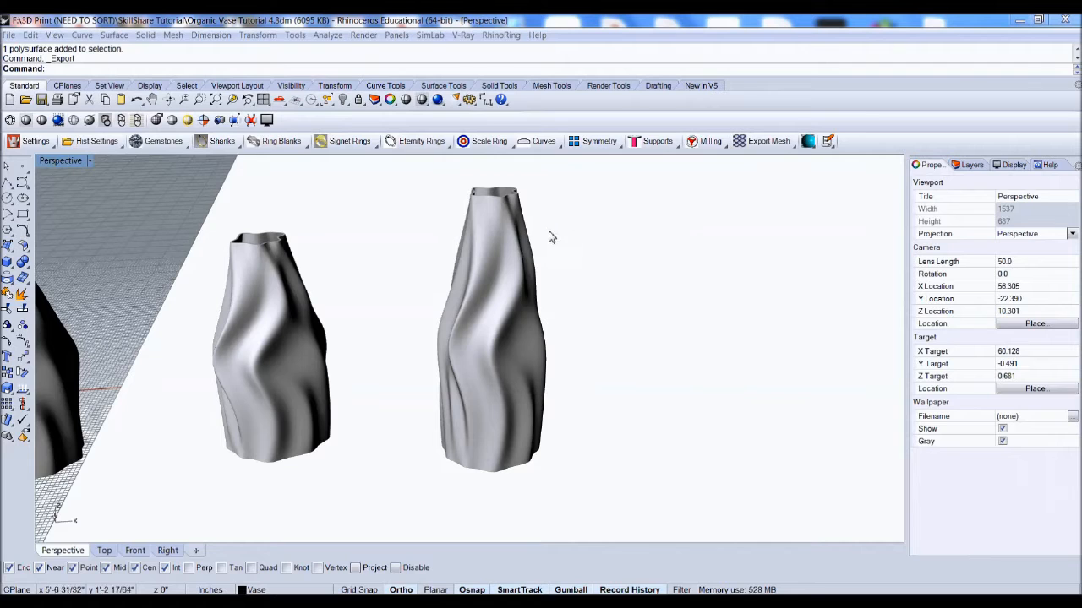
Step: Start exporting the selected vase to the Desktop as an STL (Stereolithography) file
left_click(494, 243)
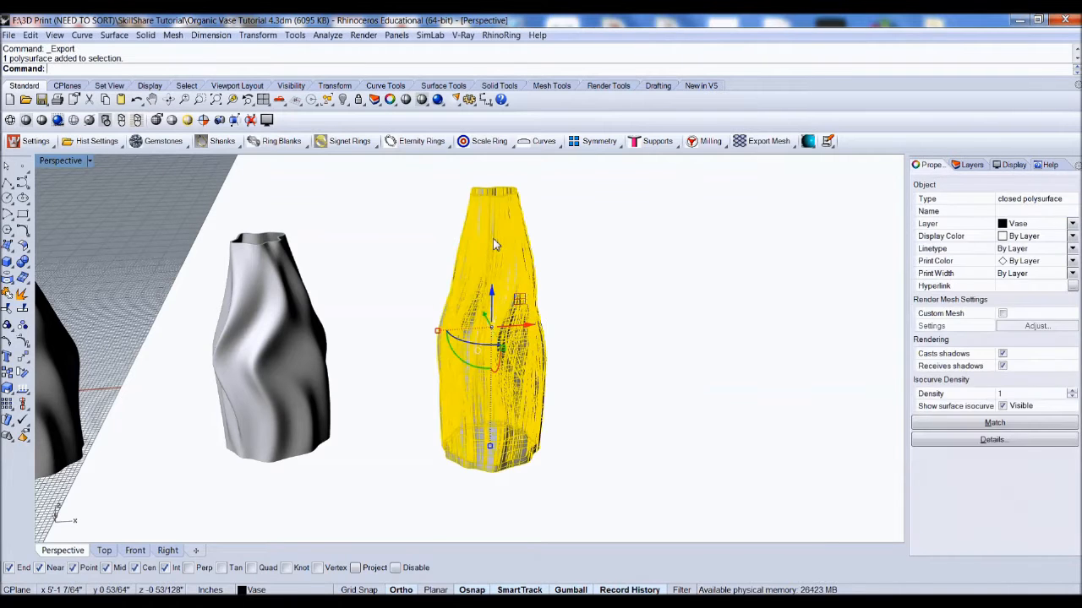
left_click(10, 35)
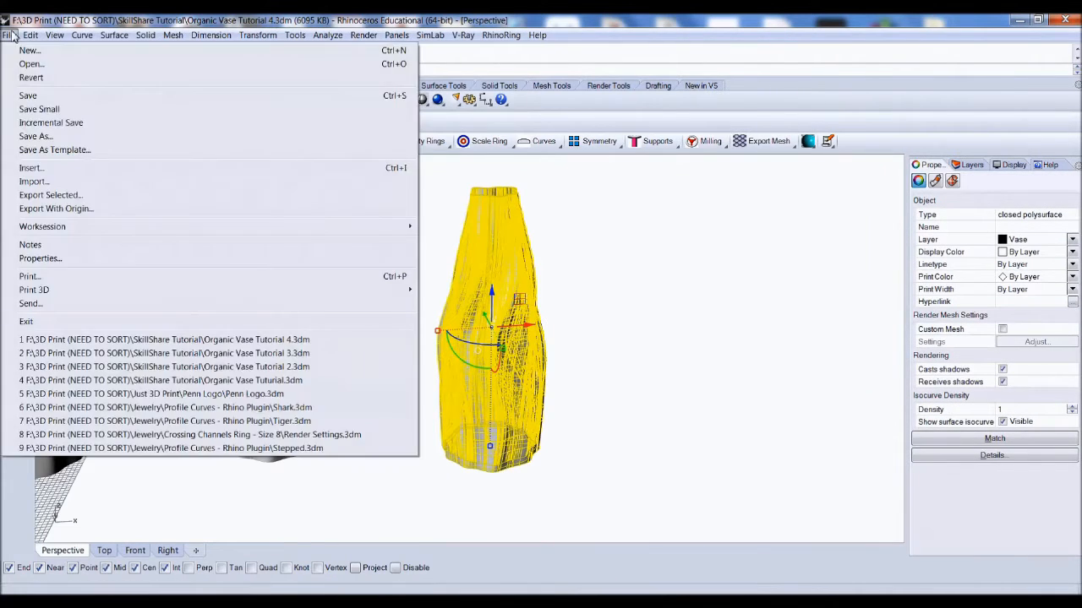
left_click(53, 195)
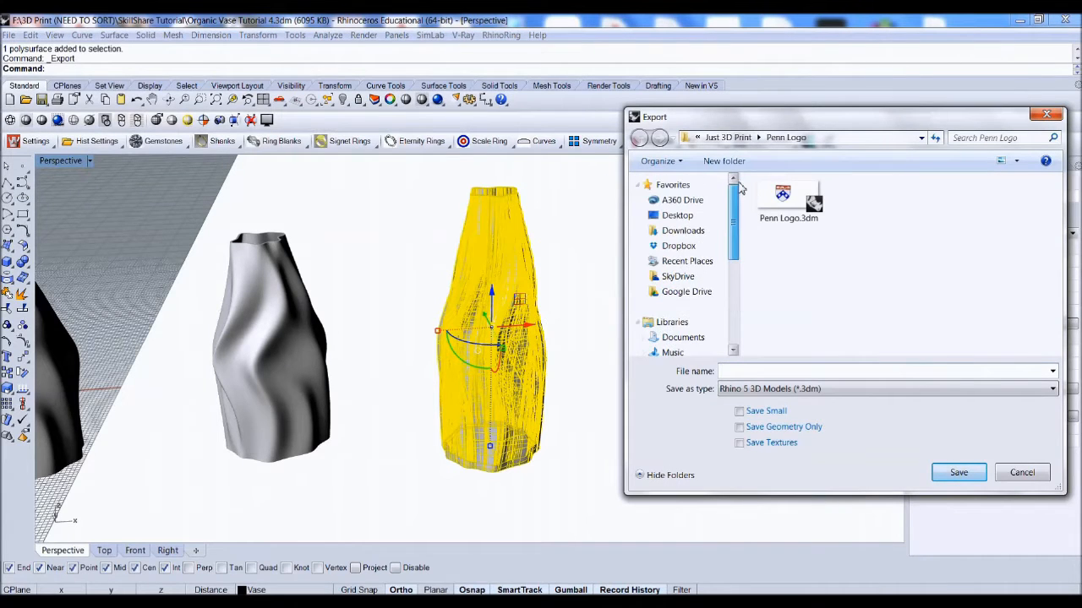
left_click(683, 216)
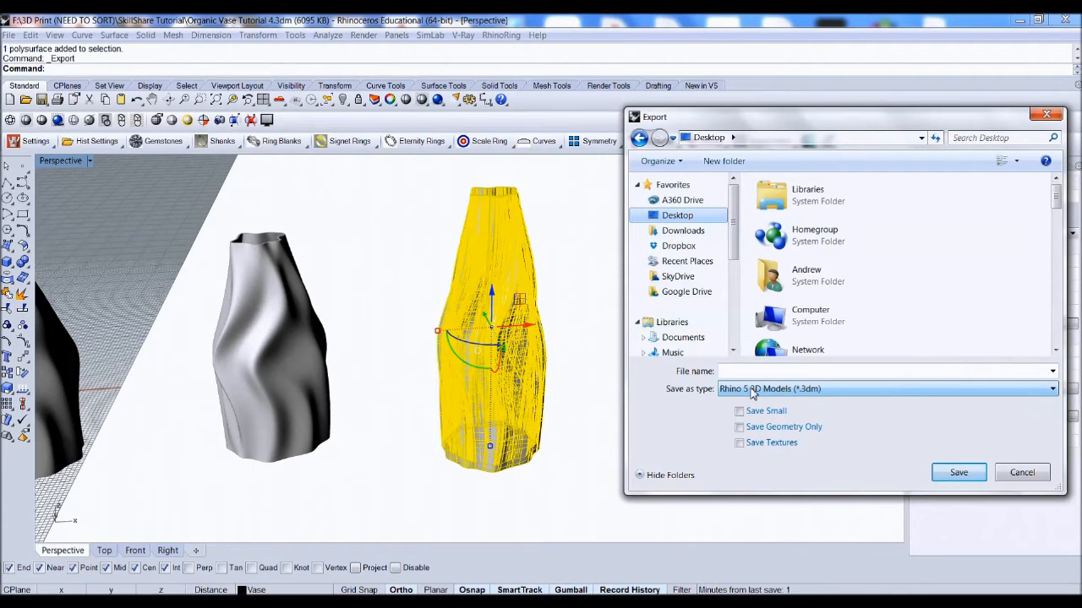
left_click(752, 389)
scroll(758, 351, "down", 3)
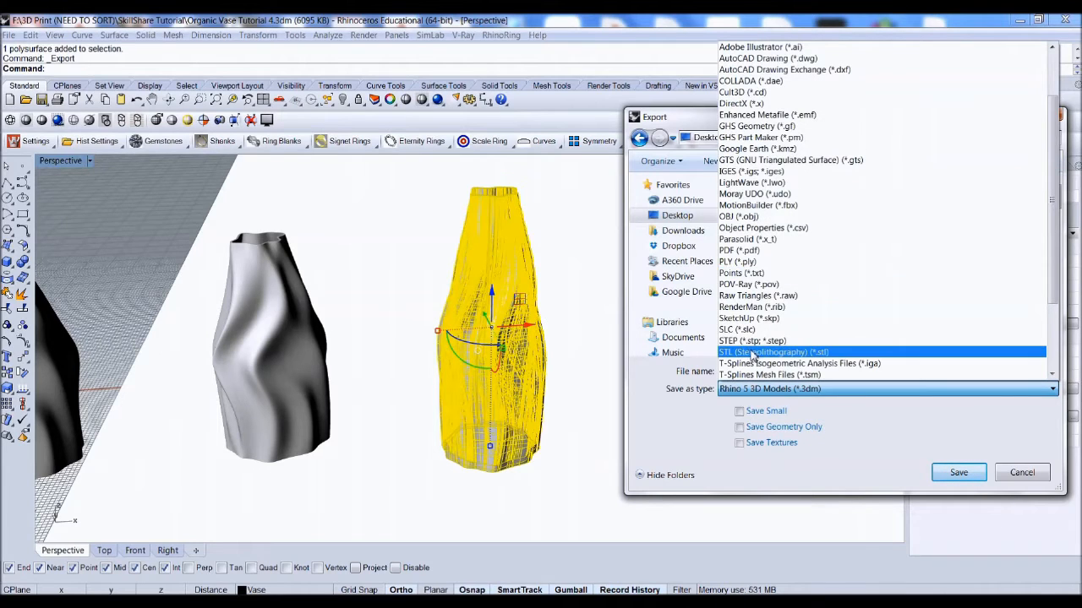
left_click(836, 354)
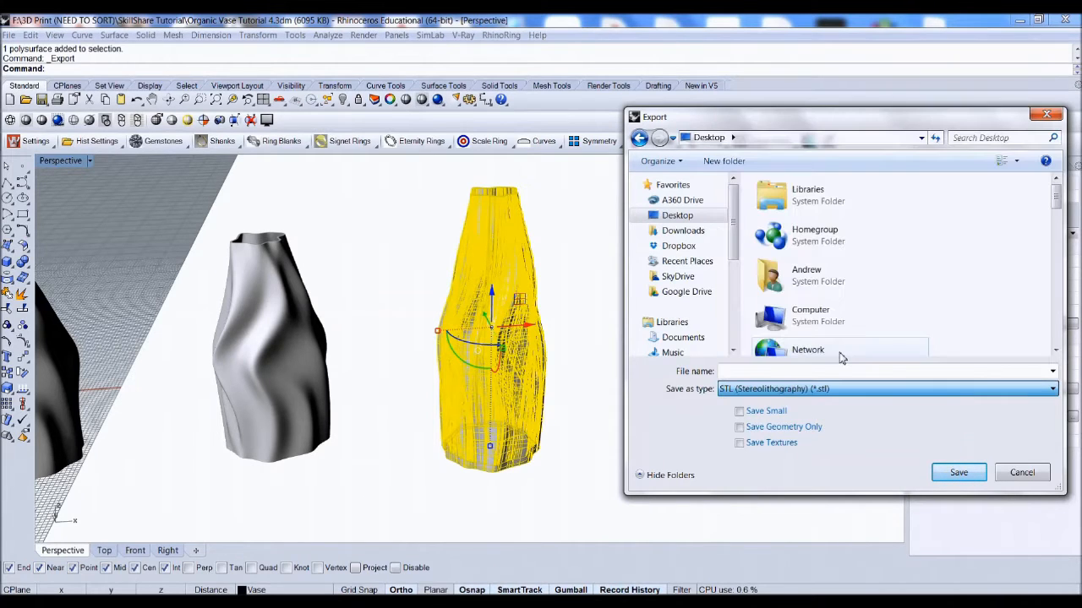
Step: Name the export Organic Vase Tutorial Print! and save it, accepting the default mesh tolerance and binary STL options
left_click(795, 372)
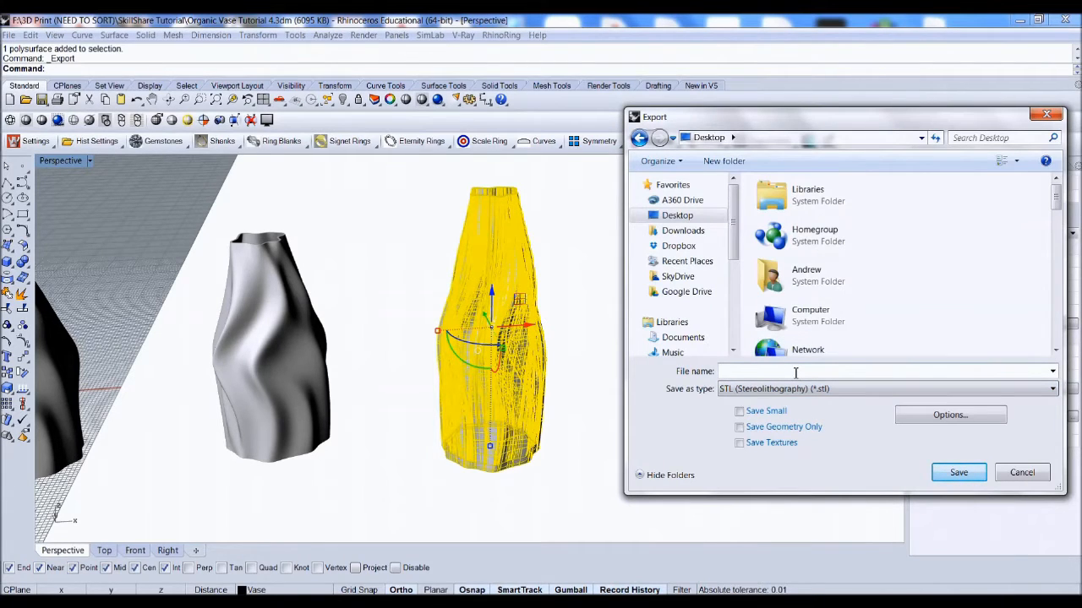
type("Organic Vase Tutor")
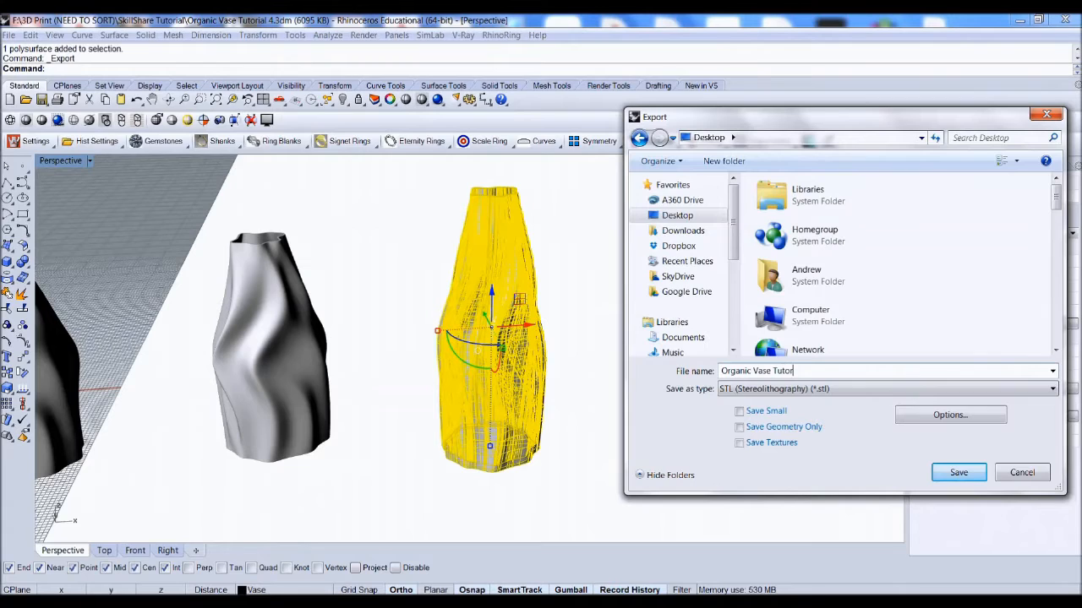
type("ial Print")
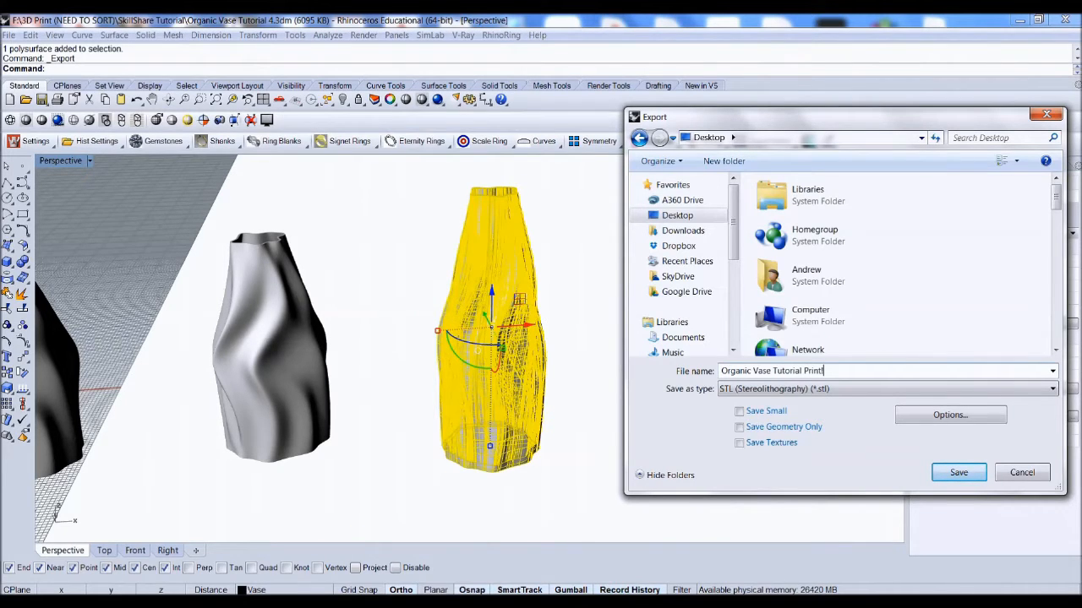
left_click(950, 473)
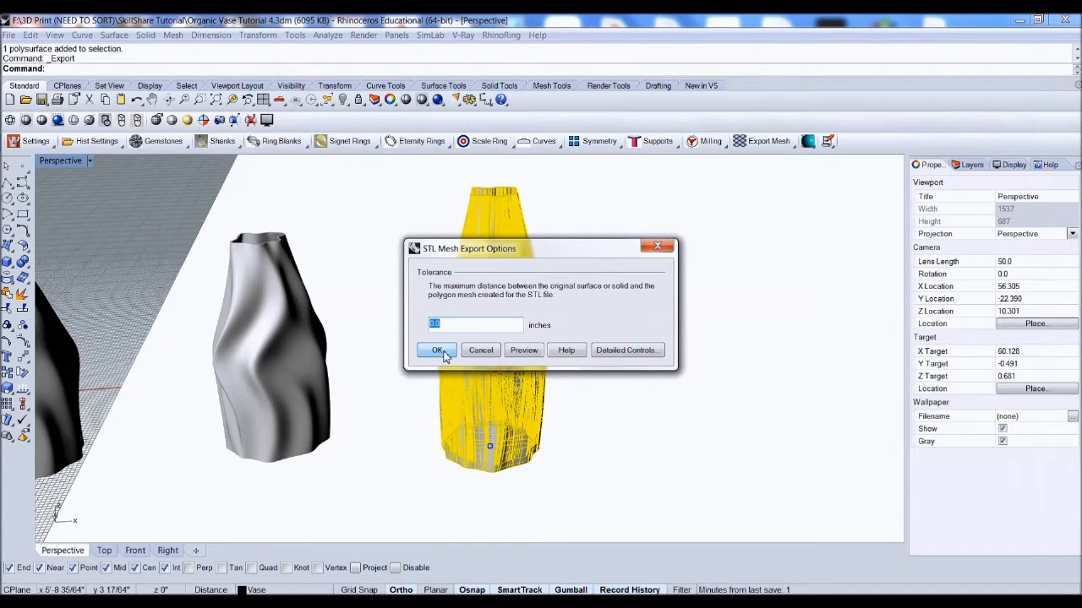
left_click(438, 351)
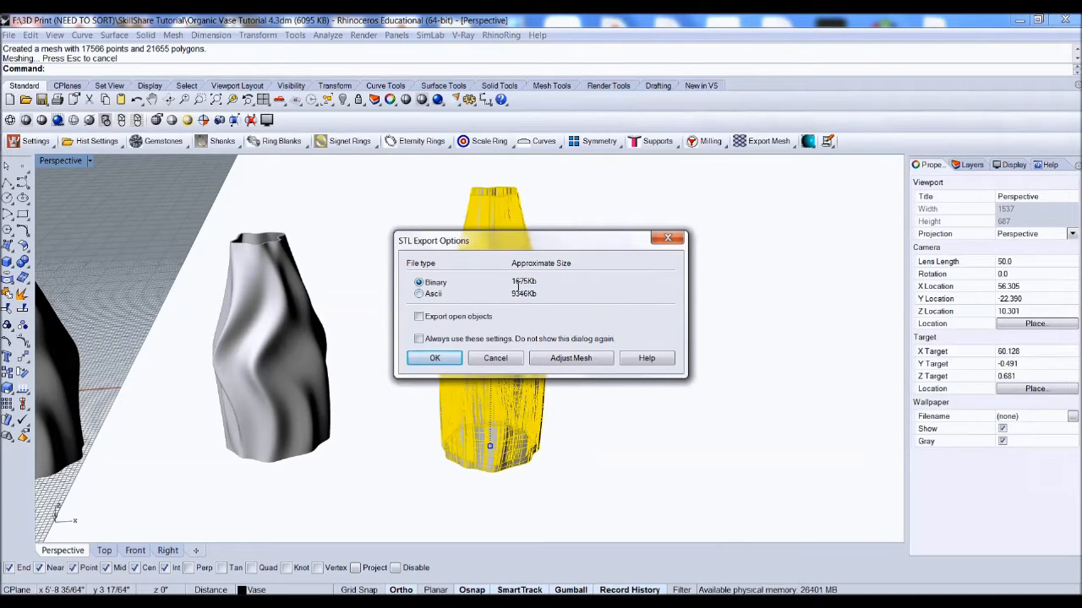
left_click(434, 359)
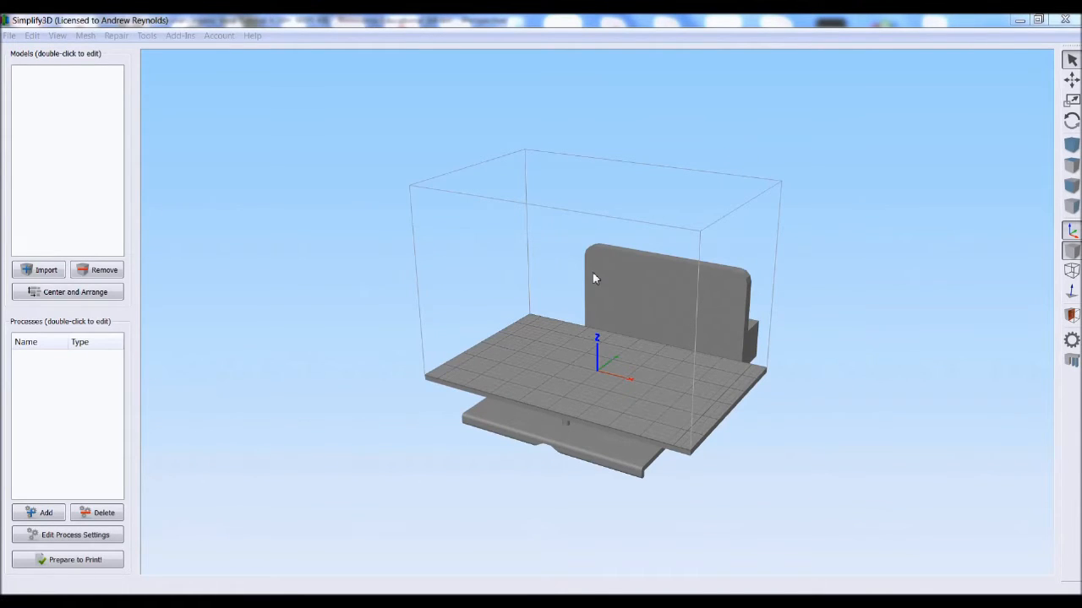
Step: In Simplify3D, import the Organic Vase Tutorial Print!.stl model from the Desktop
left_click(10, 35)
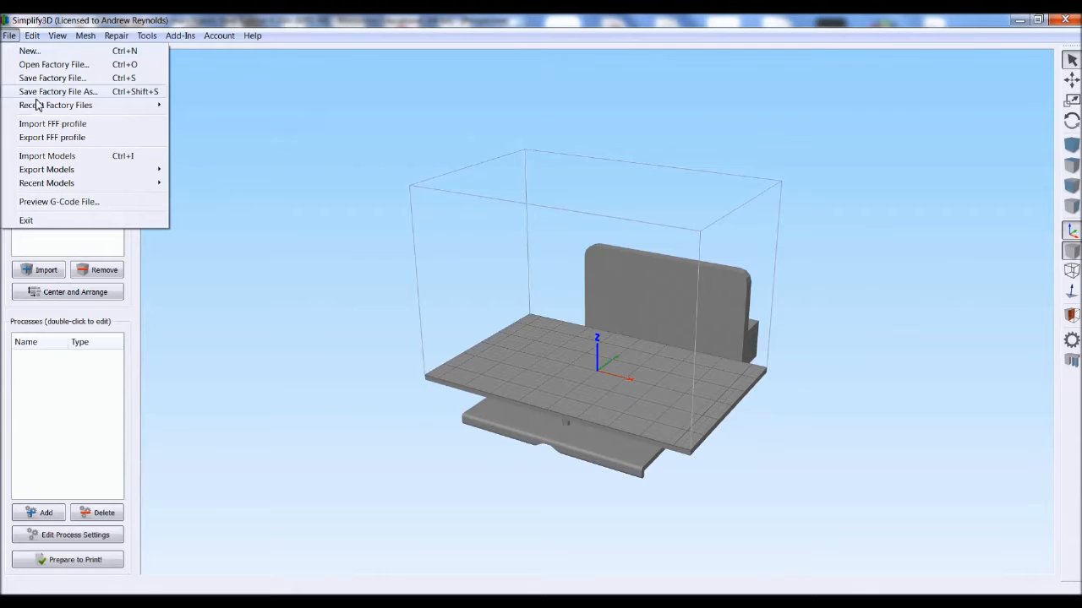
left_click(46, 155)
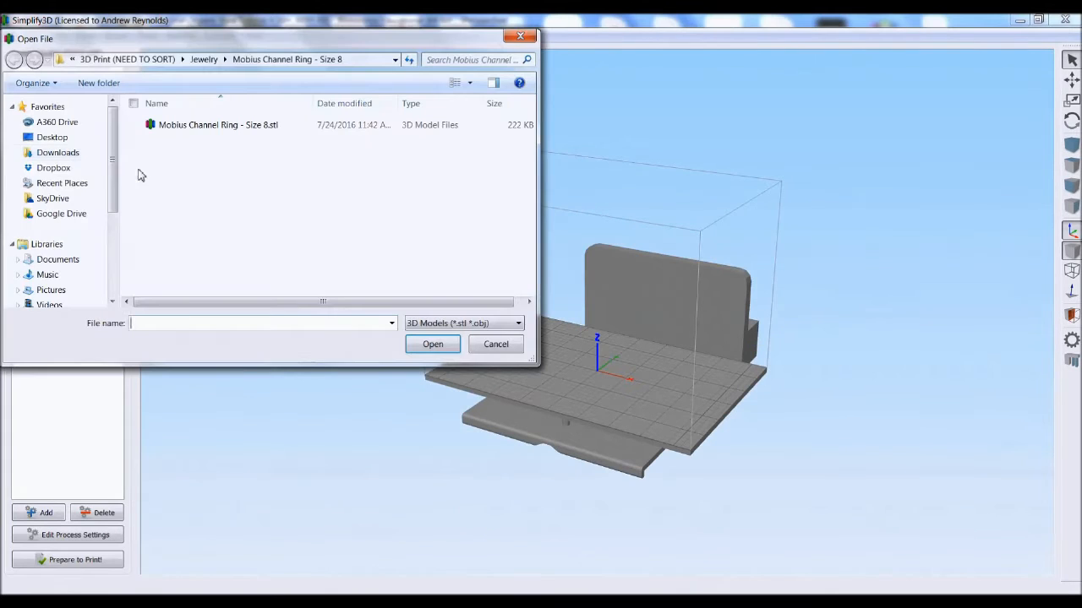
left_click(52, 137)
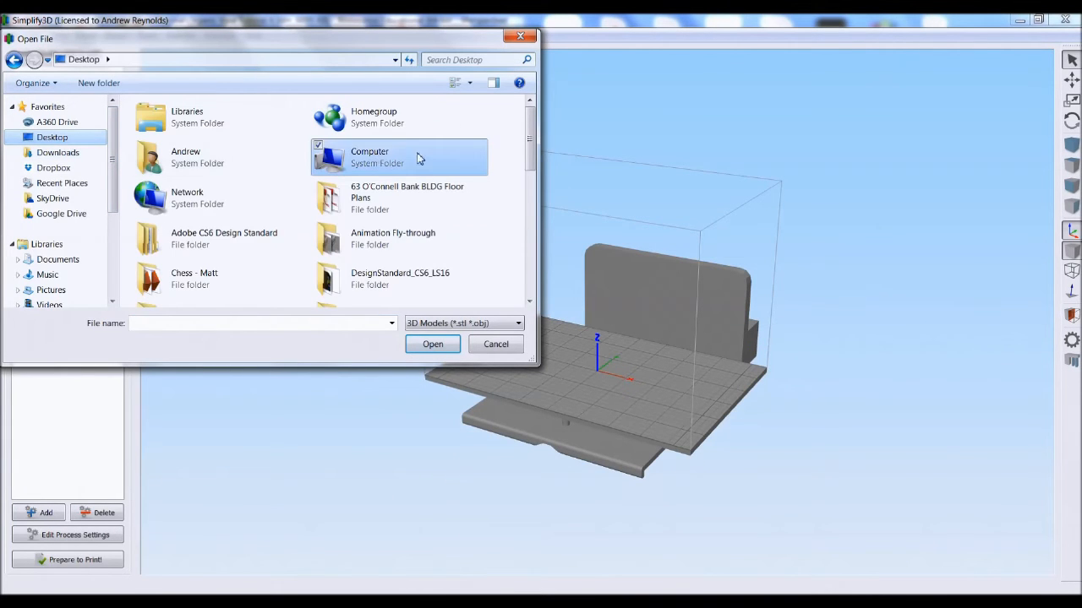
left_click_drag(533, 153, 528, 288)
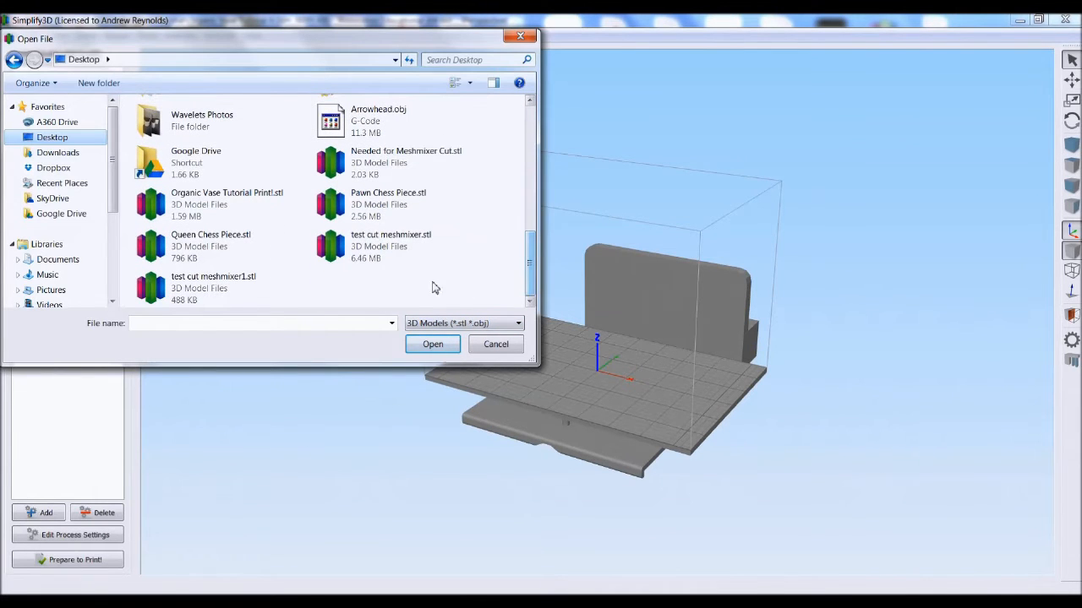
left_click(219, 196)
left_click(426, 351)
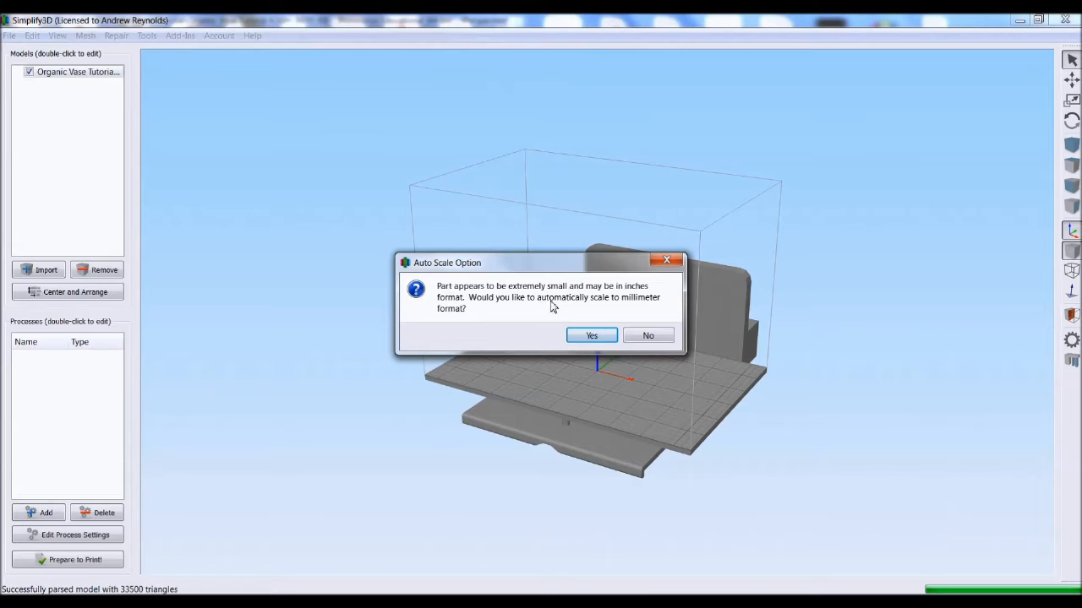
Step: Accept automatic scaling of the imported vase from inches to millimetre format
left_click(591, 335)
left_click(590, 336)
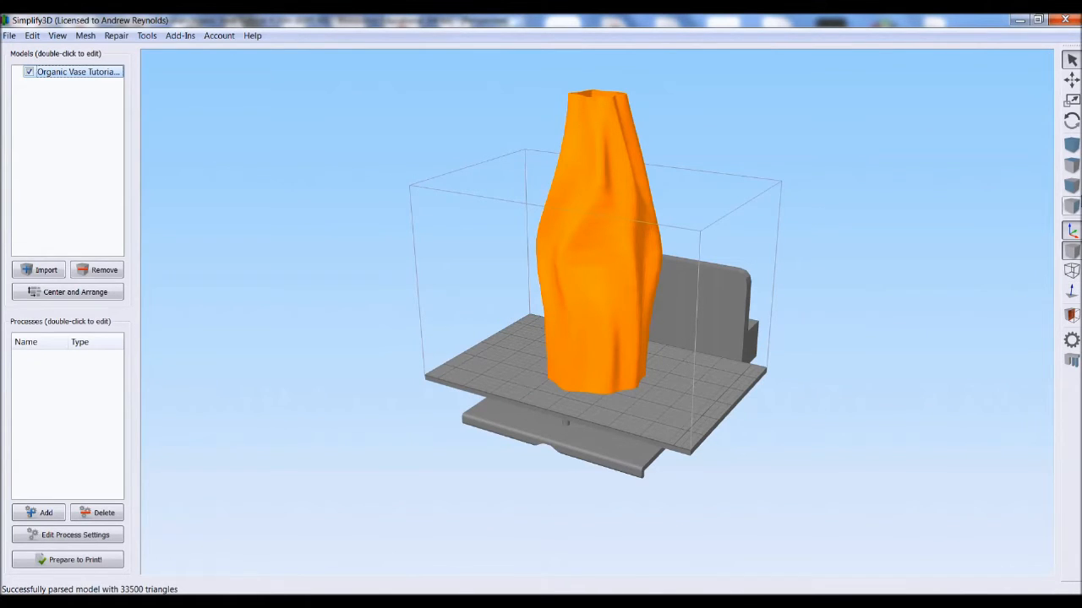
Step: Scale the vase down to roughly two-thirds of its height with the Scale tool
left_click(1072, 102)
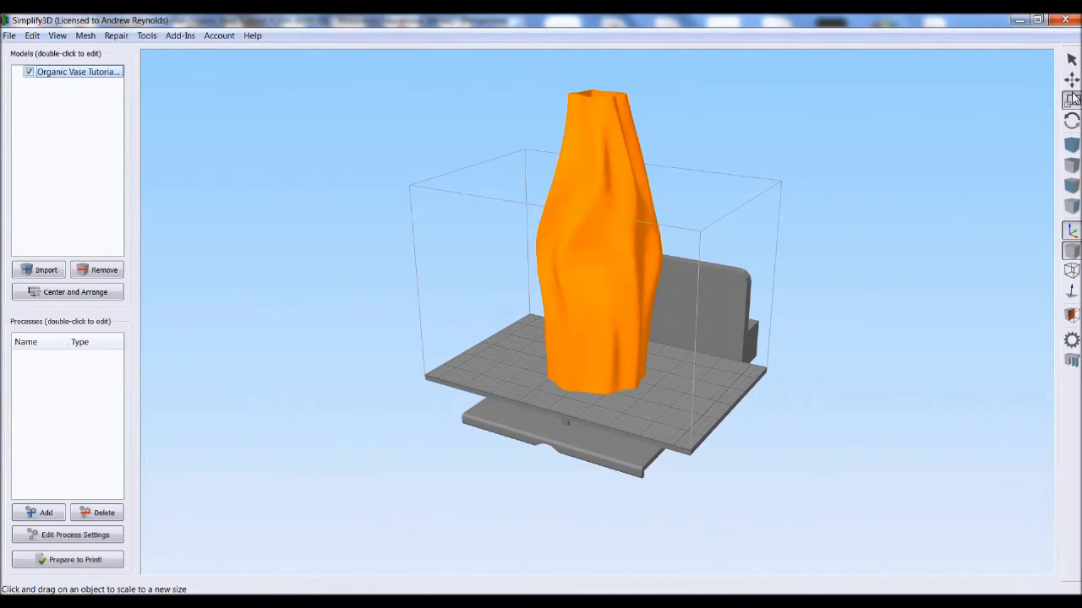
left_click_drag(609, 128, 597, 230)
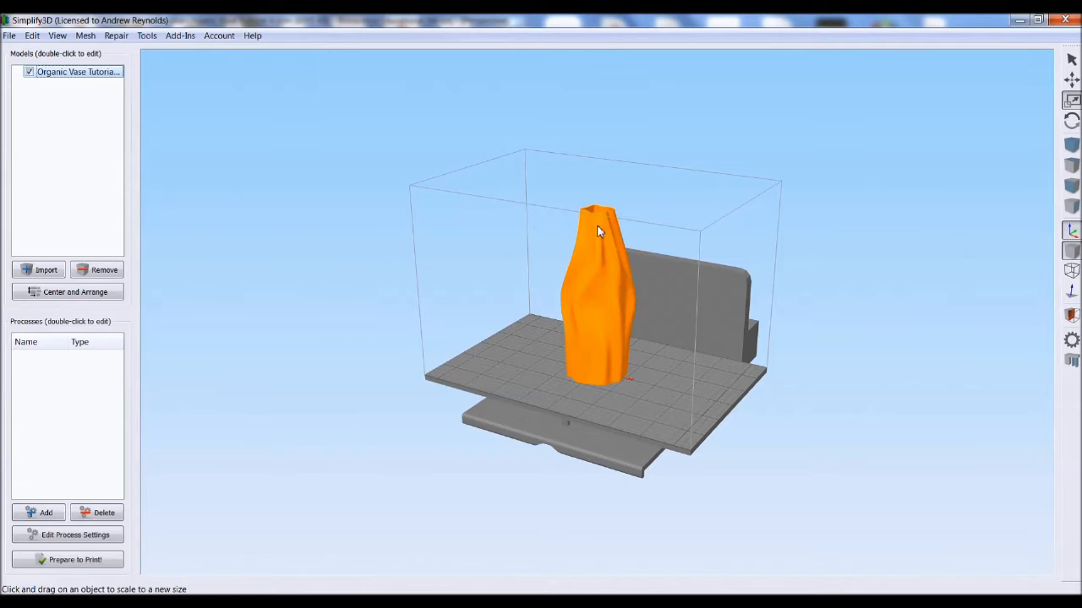
mouse_move(770, 327)
left_mouse_down()
mouse_move(804, 297)
mouse_move(850, 304)
mouse_move(762, 319)
left_mouse_up()
scroll(467, 369, "down", 1)
scroll(719, 305, "up", 4)
left_click_drag(713, 346, 683, 338)
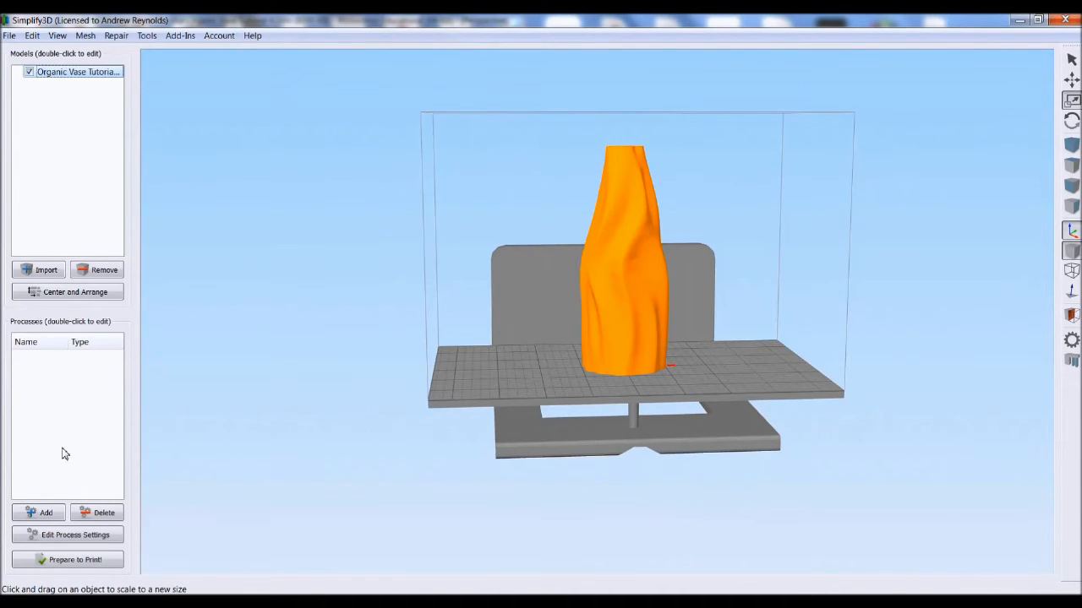
Step: Add a print process for the right extruder with PLA material and Medium quality, then prepare it to print
left_click(46, 515)
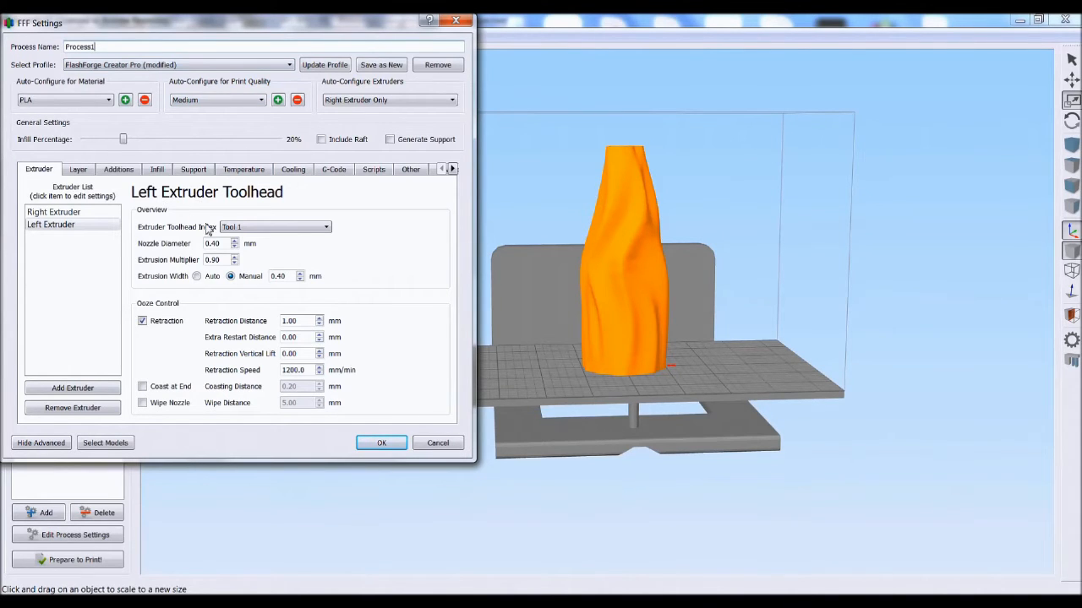
left_click(74, 212)
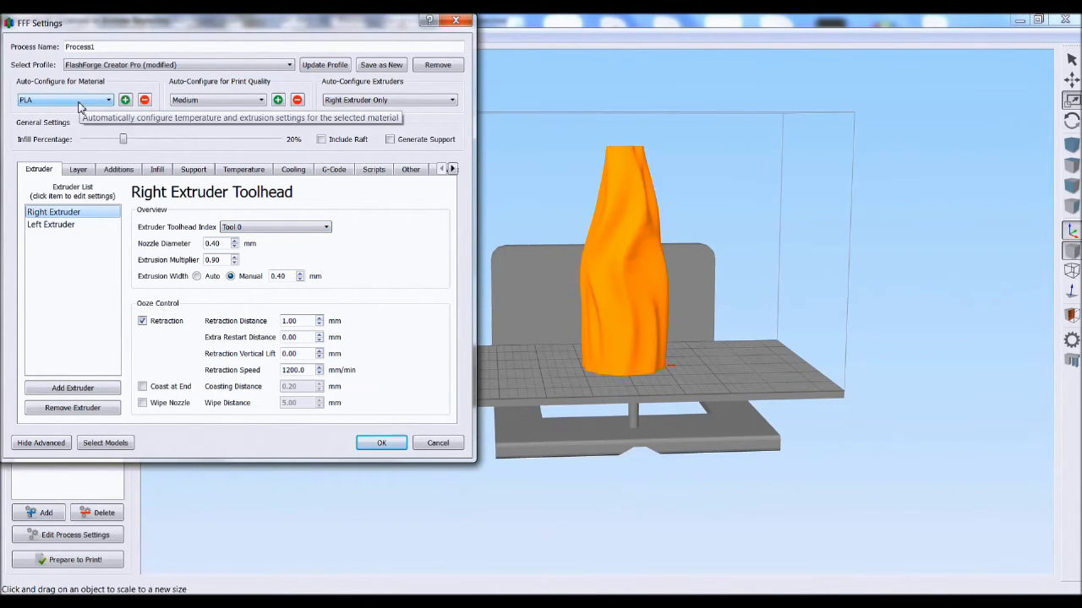
left_click(78, 100)
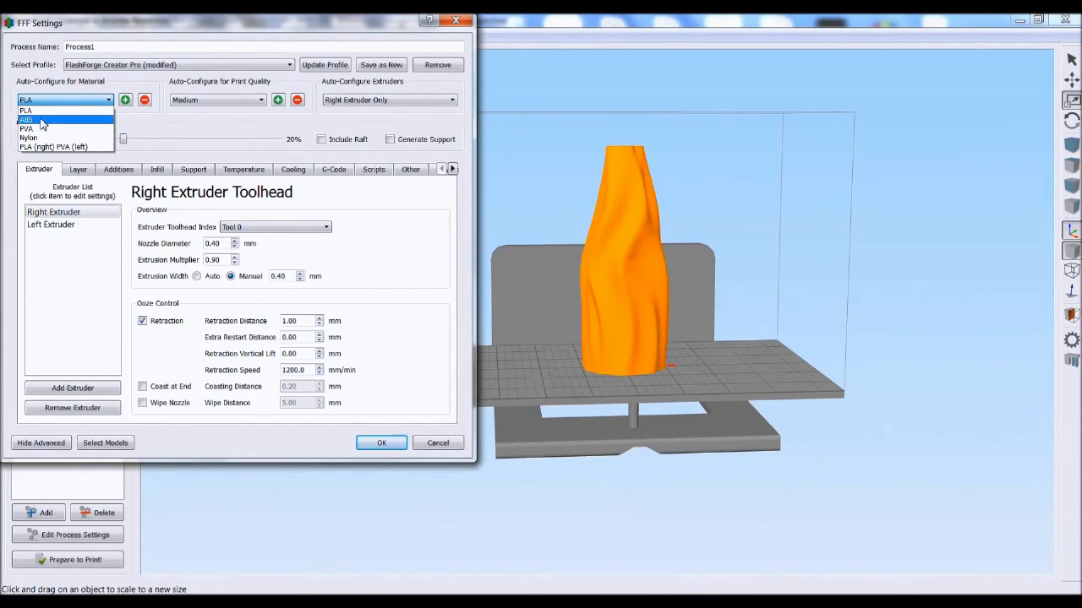
left_click(51, 110)
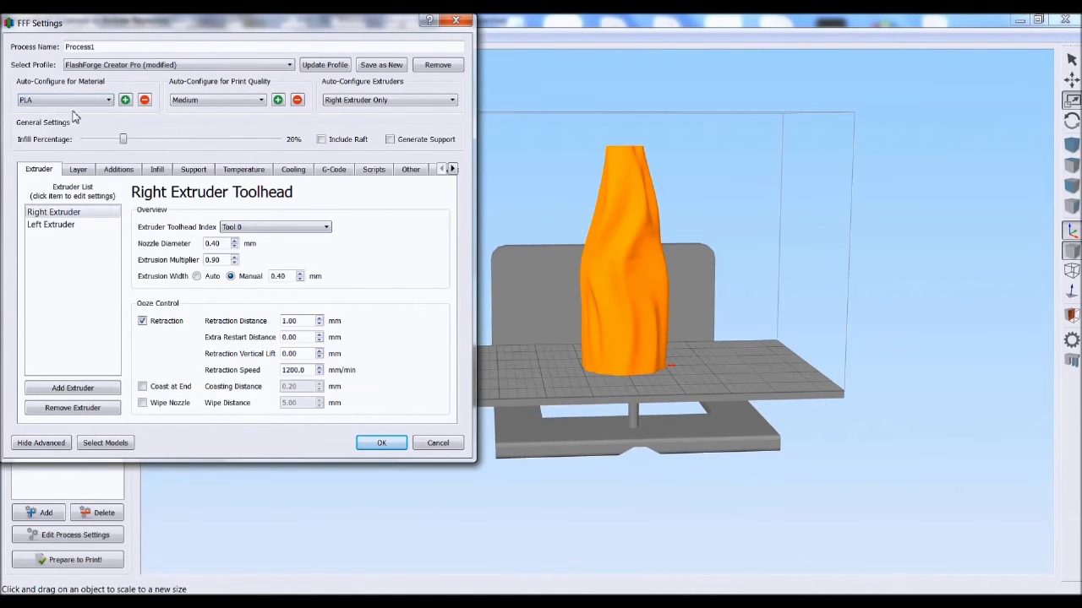
left_click(203, 103)
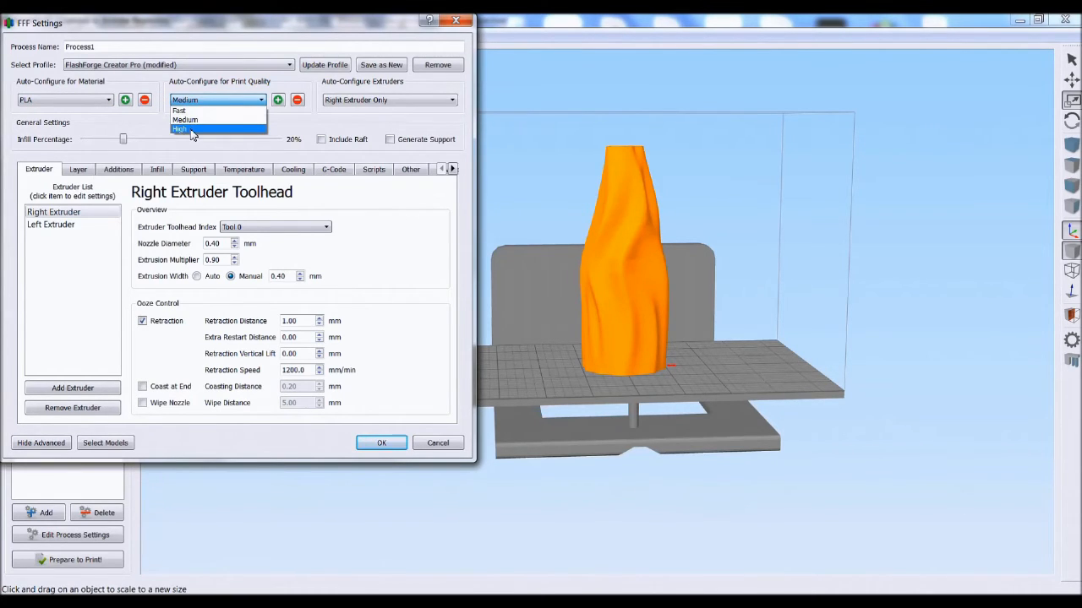
left_click(201, 120)
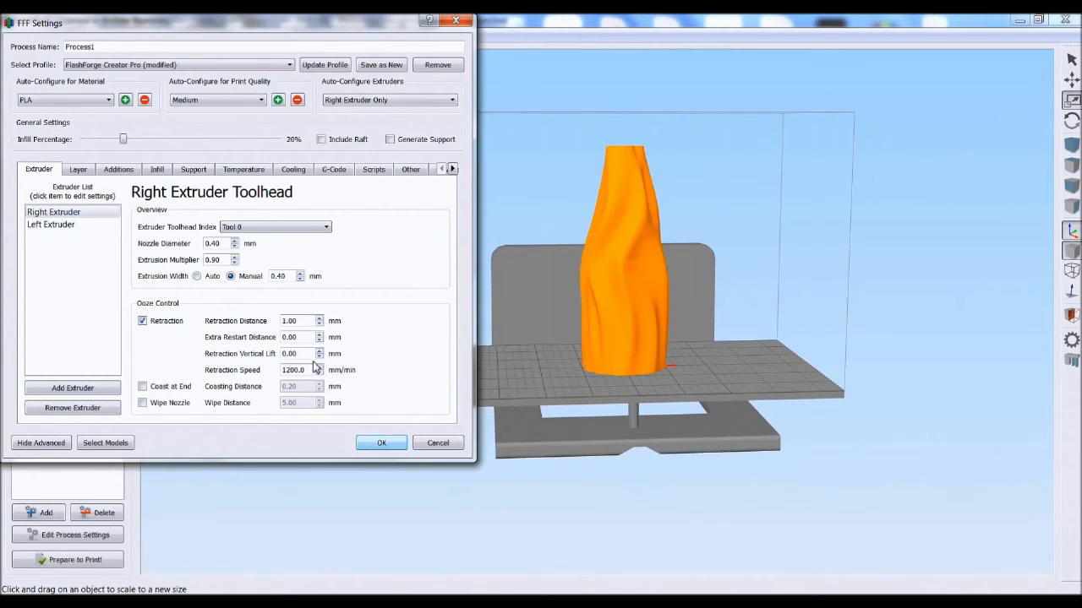
left_click(88, 172)
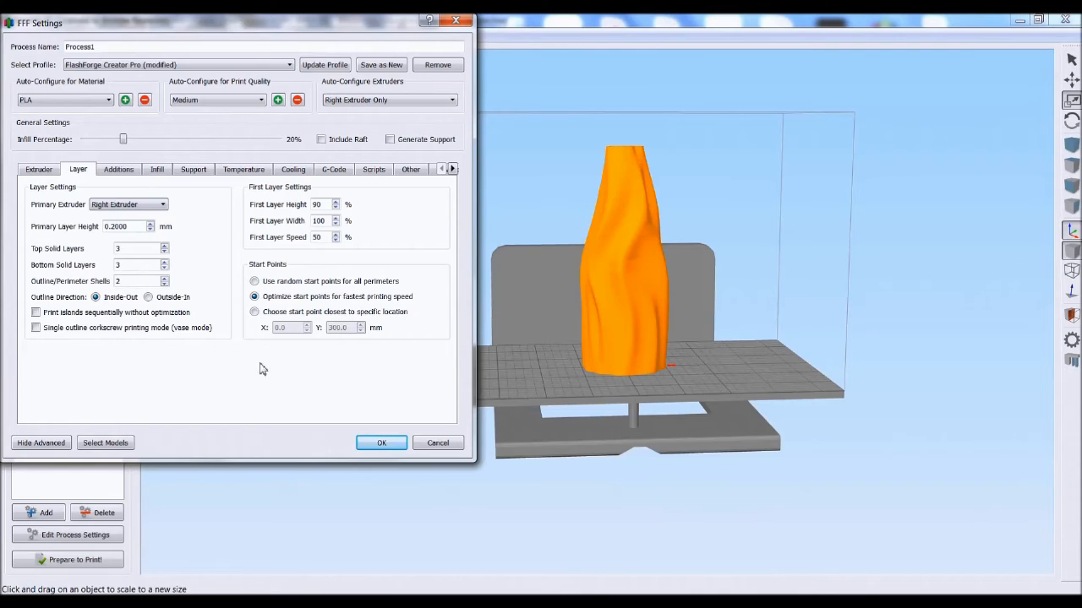
left_click(368, 443)
left_click(53, 360)
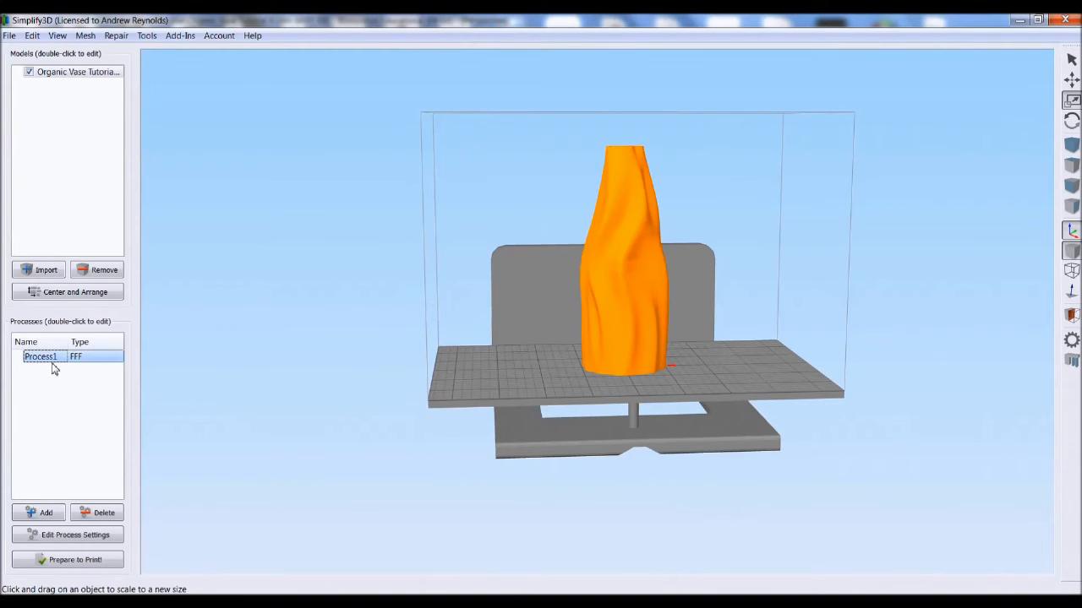
left_click(69, 564)
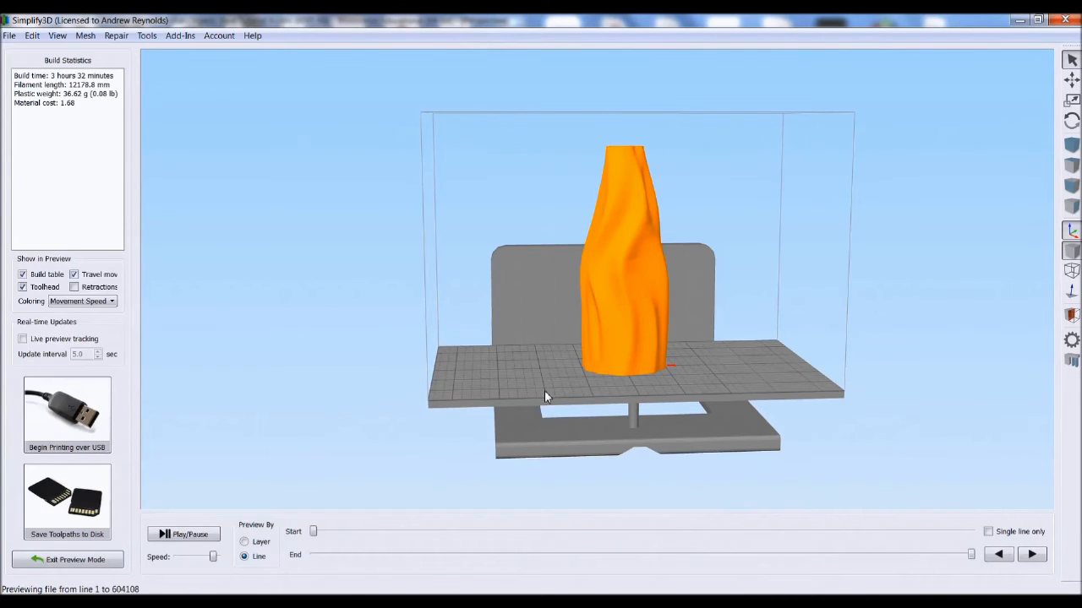
Step: Orbit the sliced vase and scrub the preview's end line to inspect the toolpaths layer by layer
scroll(761, 141, "up", 2)
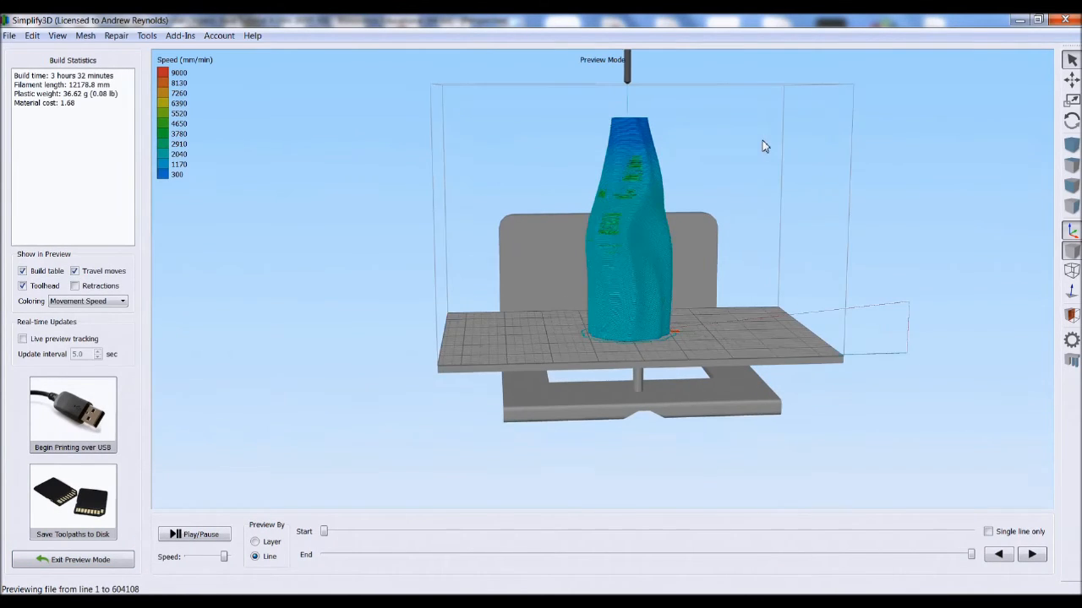
left_click_drag(781, 212, 613, 522)
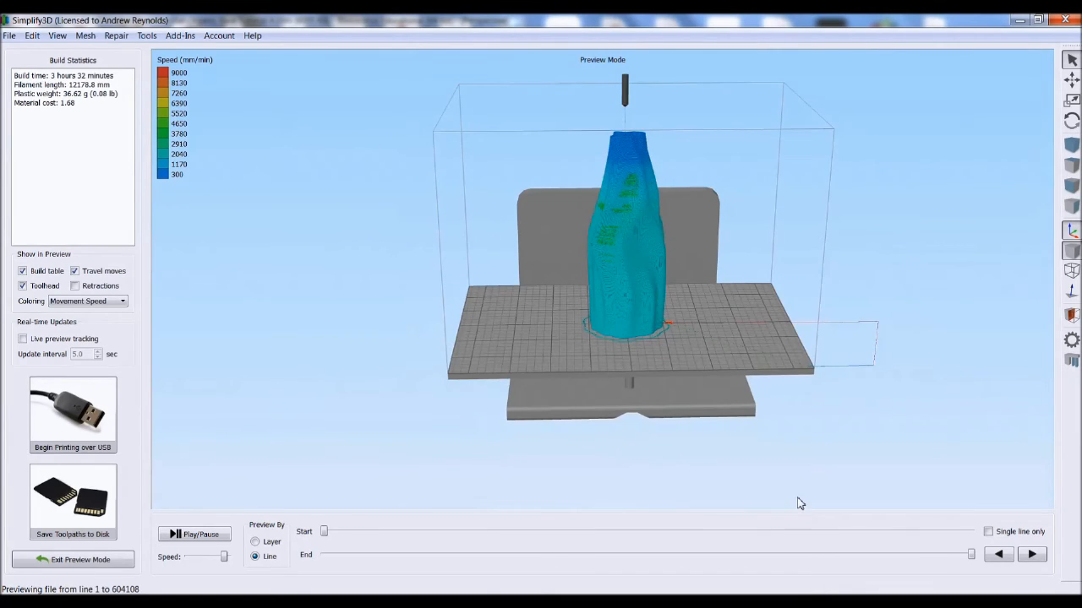
left_click_drag(972, 559, 361, 554)
scroll(748, 326, "up", 5)
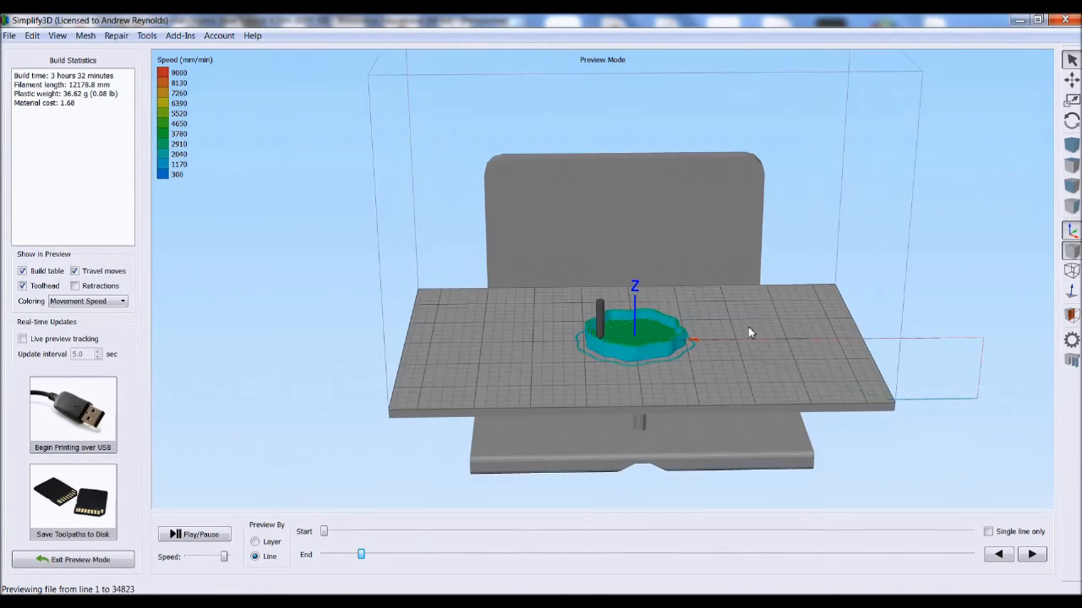
left_click_drag(360, 555, 839, 395)
scroll(699, 389, "down", 2)
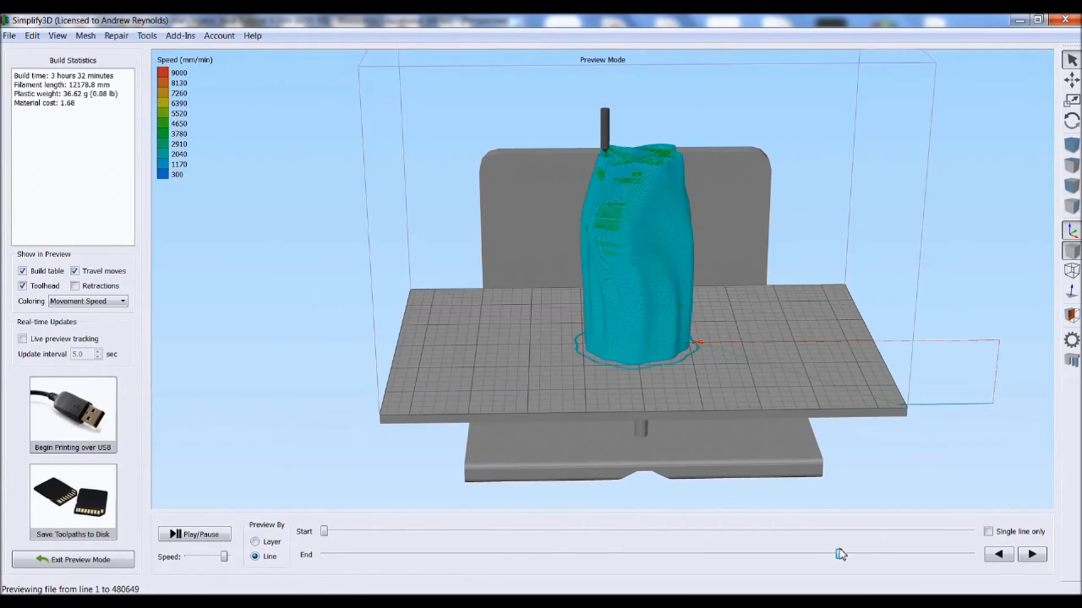
left_click_drag(843, 555, 990, 508)
scroll(630, 350, "down", 5)
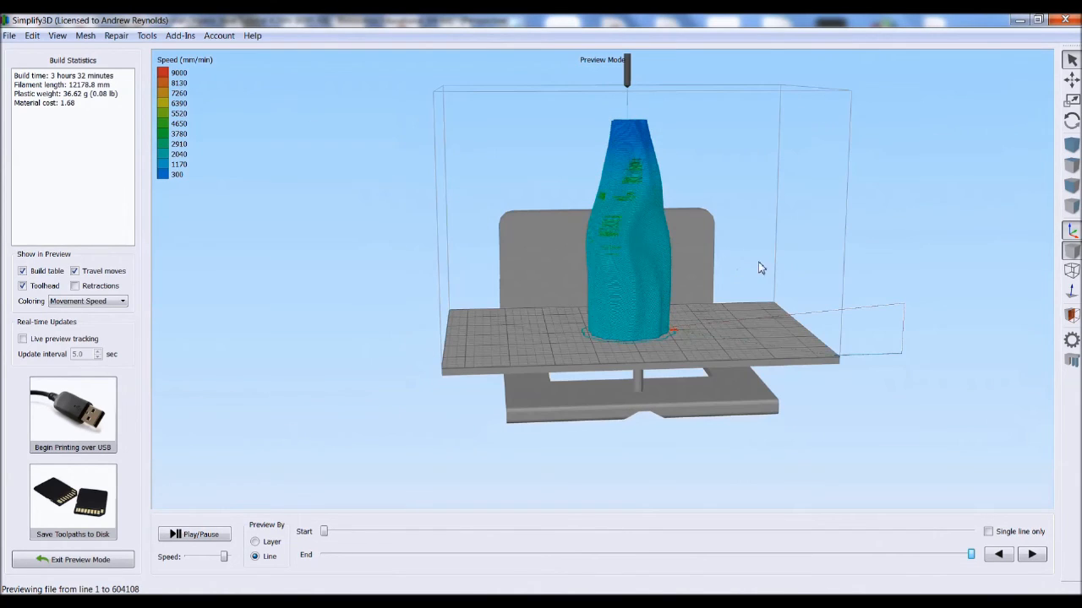